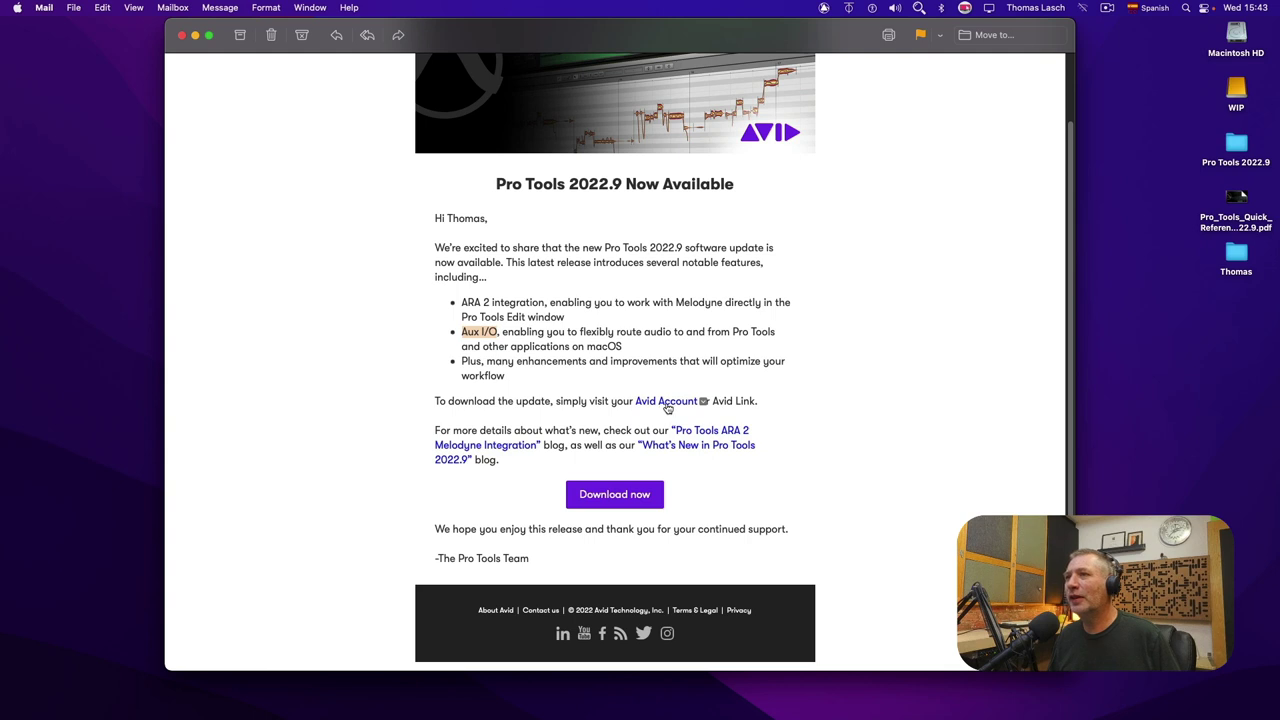
# - View the Avid account sign-in page through the download link in the Pro Tools 2022.9 email, and close it
pyautogui.moveTo(670, 405)
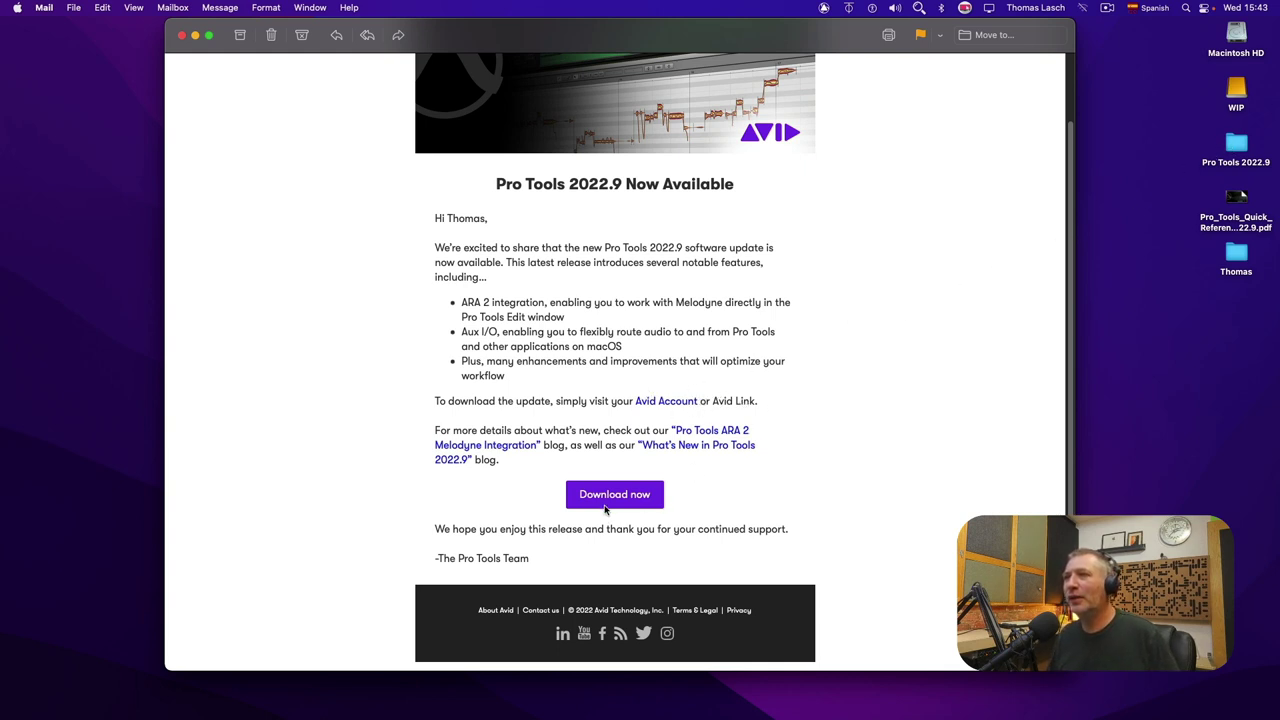
pyautogui.click(655, 494)
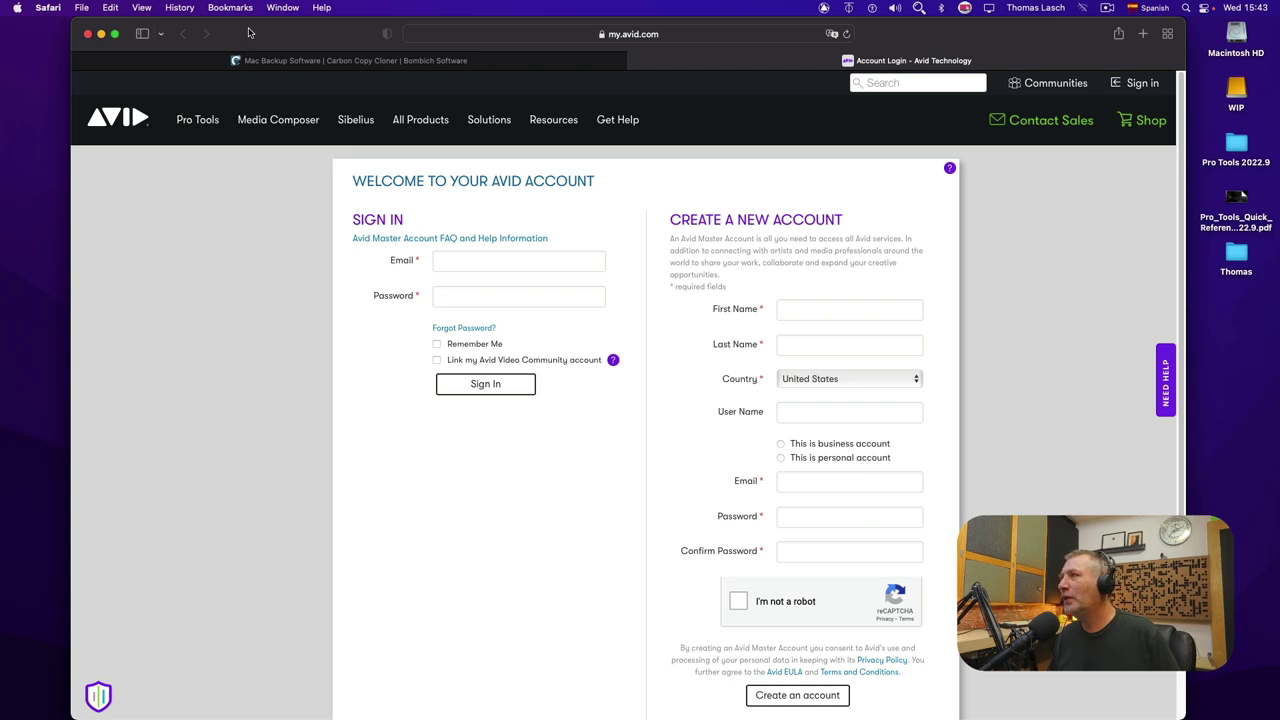
pyautogui.click(88, 35)
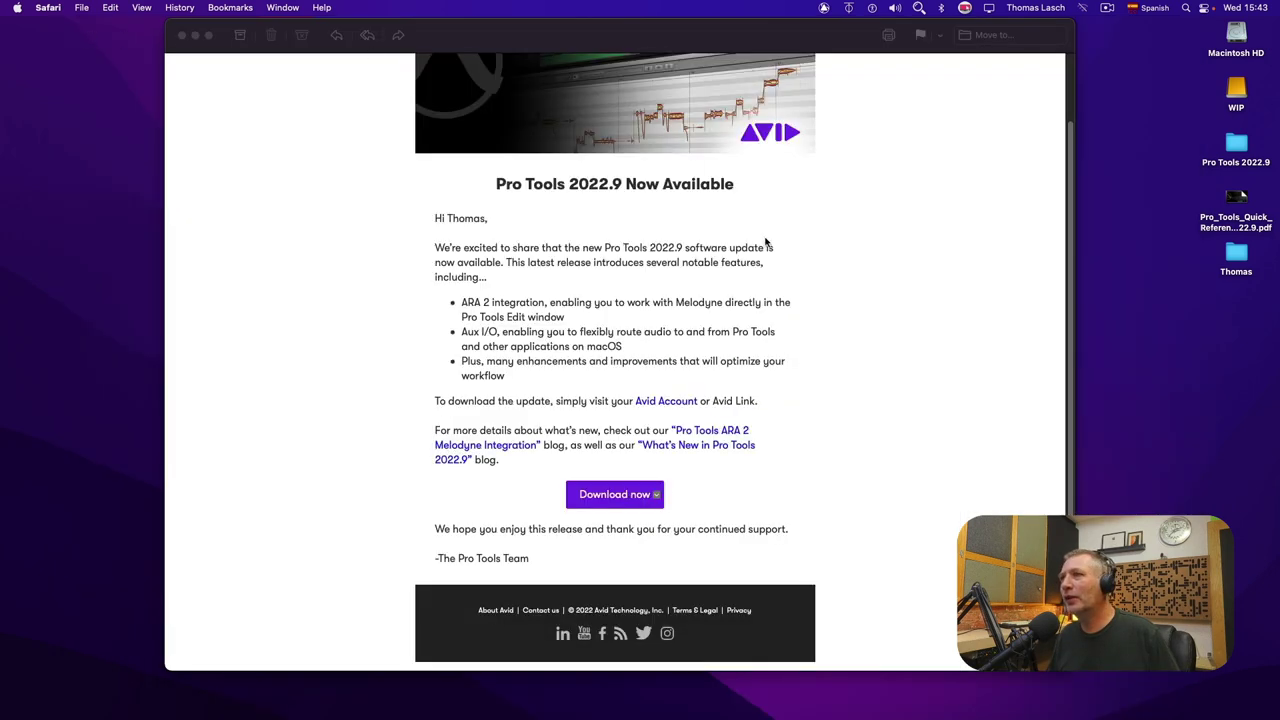
# - Close the email and System Preferences windows and show the product list in Avid Link
pyautogui.click(181, 35)
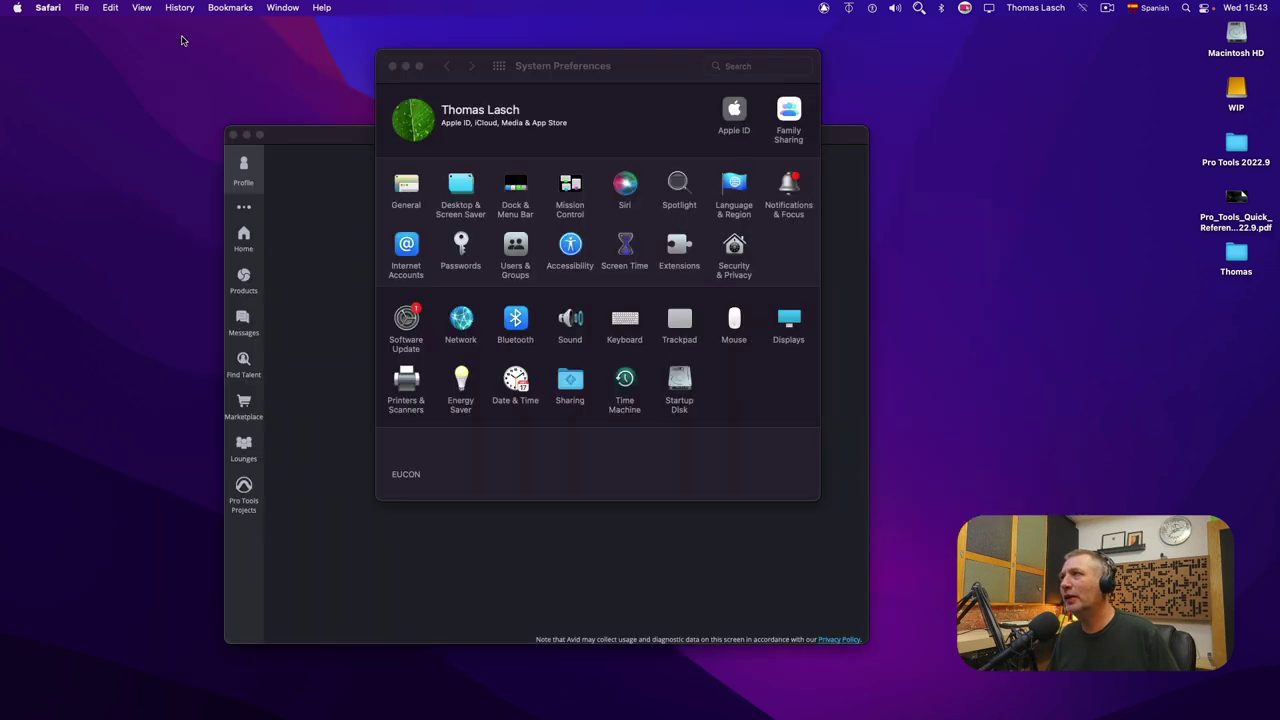
pyautogui.click(392, 66)
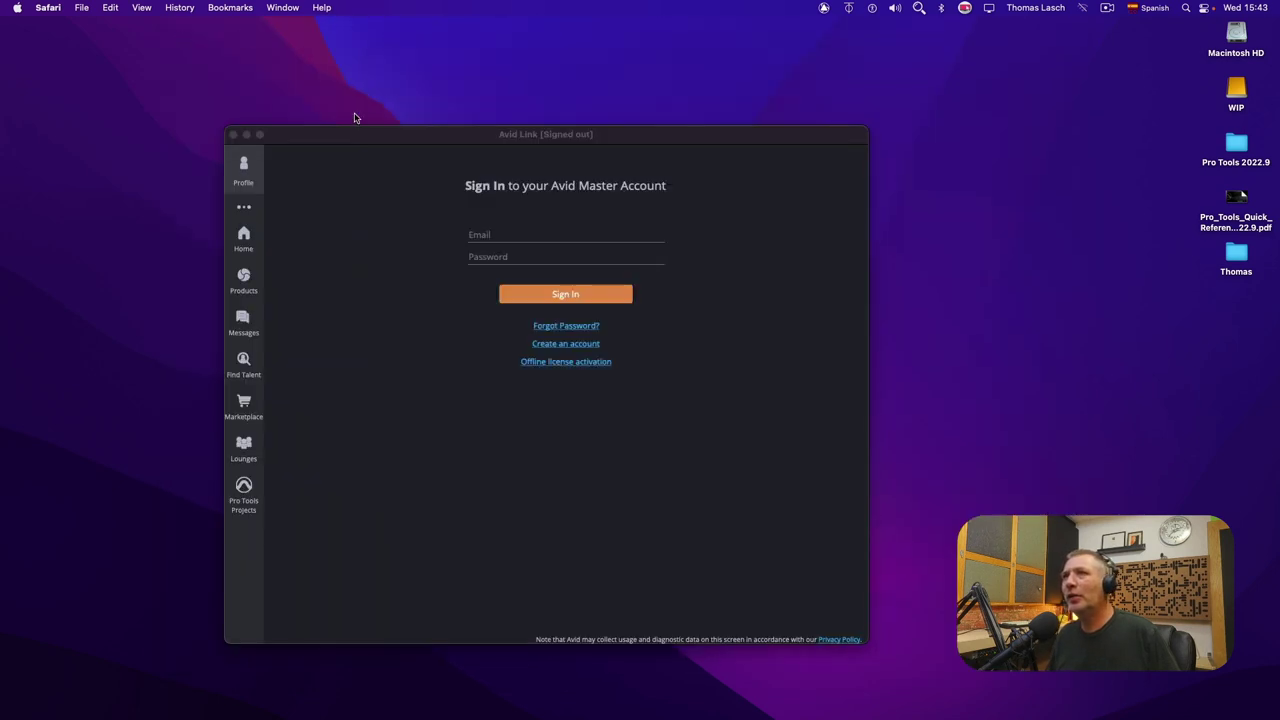
pyautogui.moveTo(372, 134); pyautogui.dragTo(409, 89)
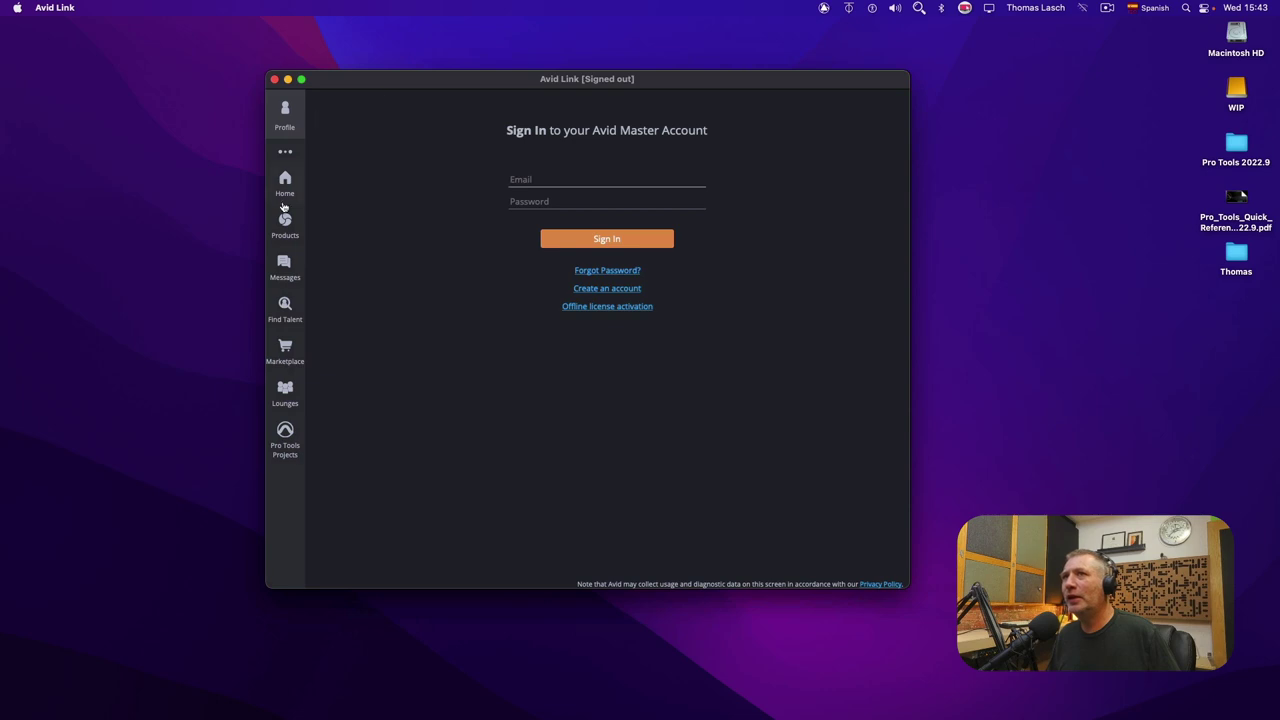
pyautogui.click(287, 190)
pyautogui.click(285, 225)
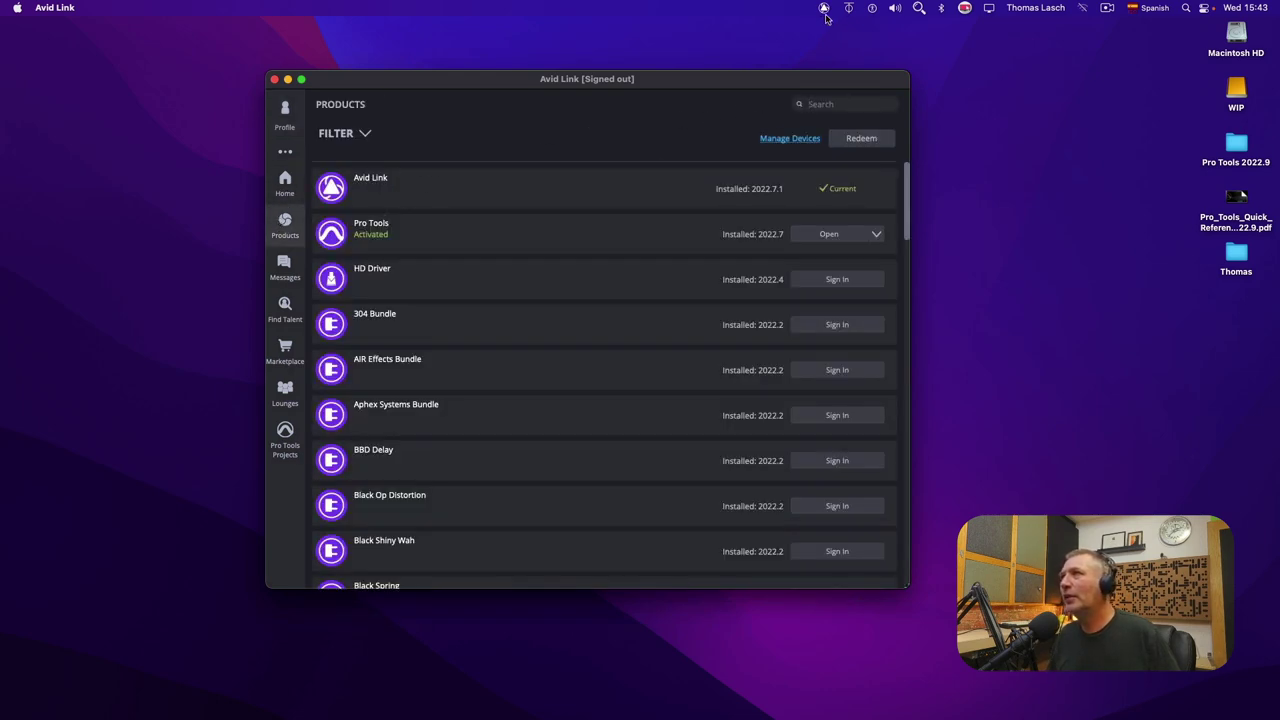
pyautogui.click(825, 8)
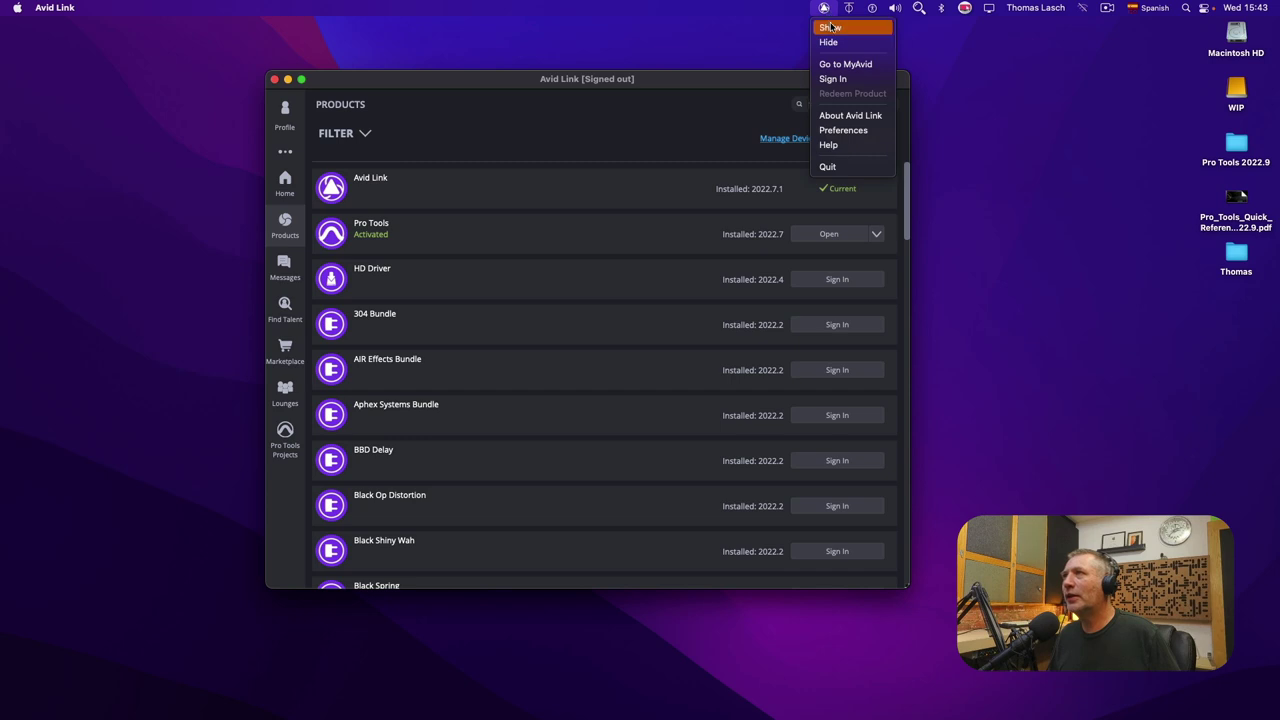
pyautogui.click(781, 38)
pyautogui.moveTo(779, 83); pyautogui.dragTo(773, 76)
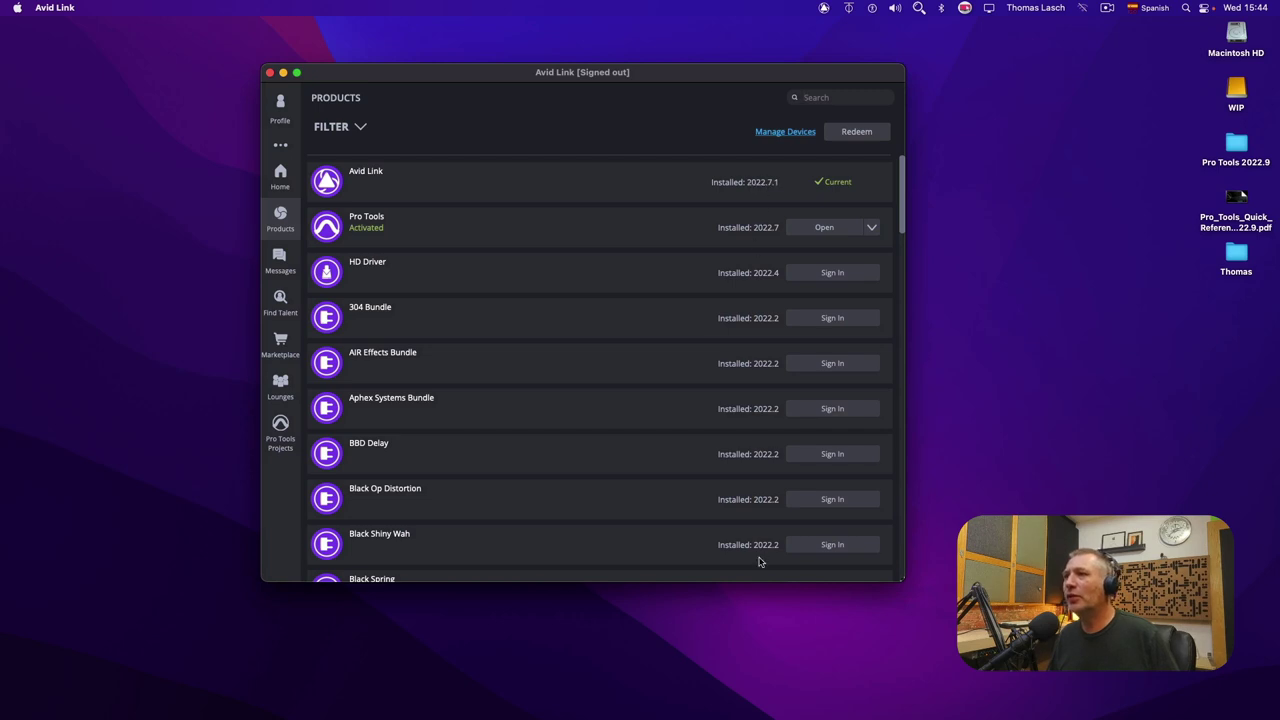
# - Launch Pro Tools, and sign in to Avid Link with the Avid Master Account email and password
pyautogui.moveTo(662, 700)
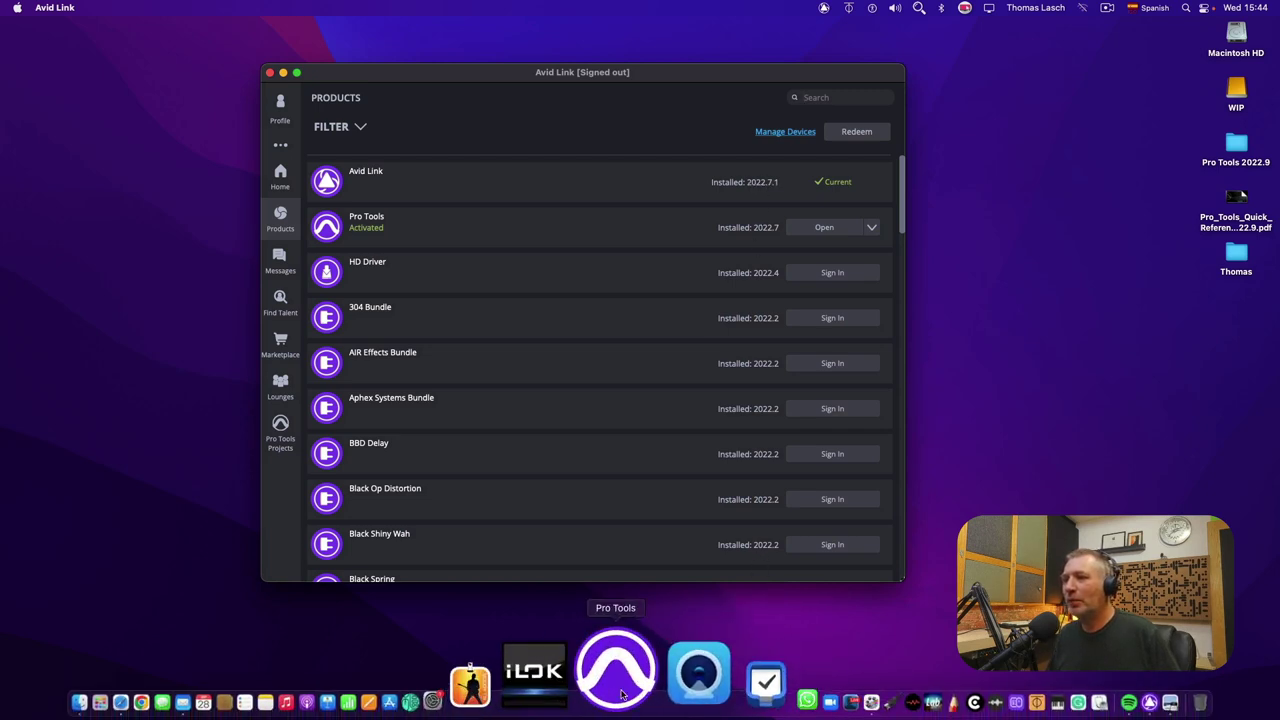
pyautogui.click(618, 690)
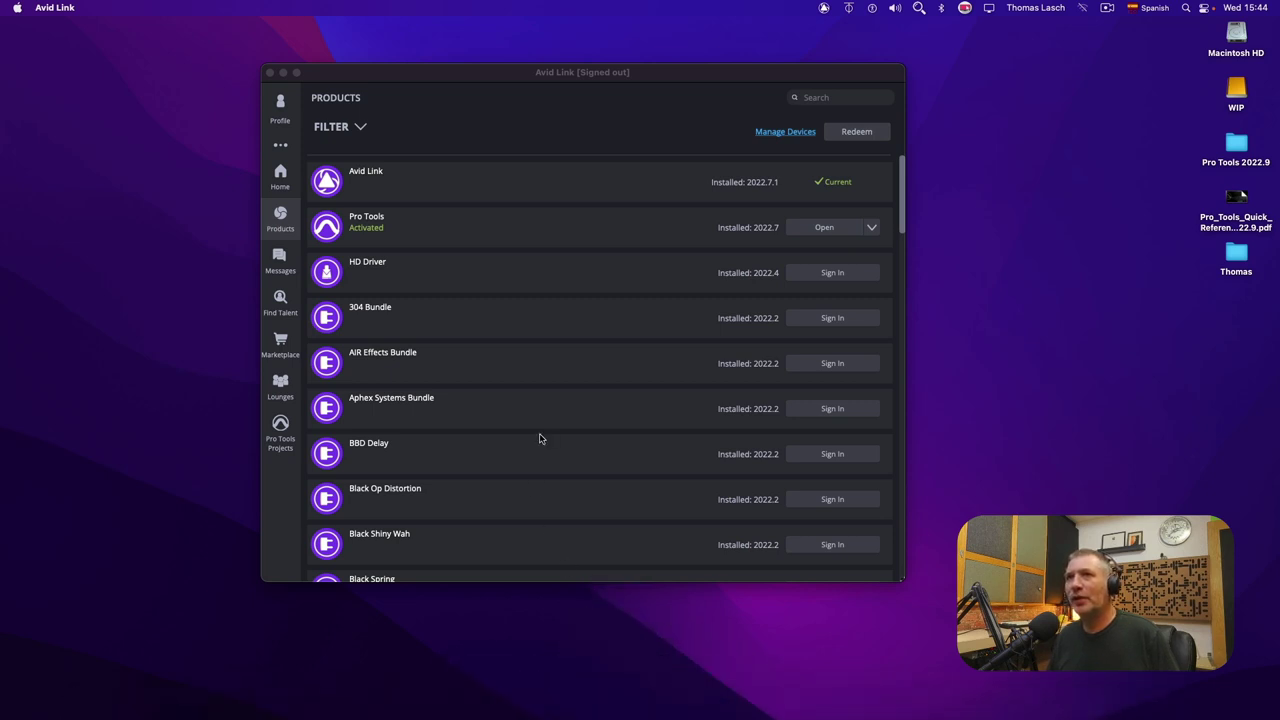
pyautogui.click(280, 104)
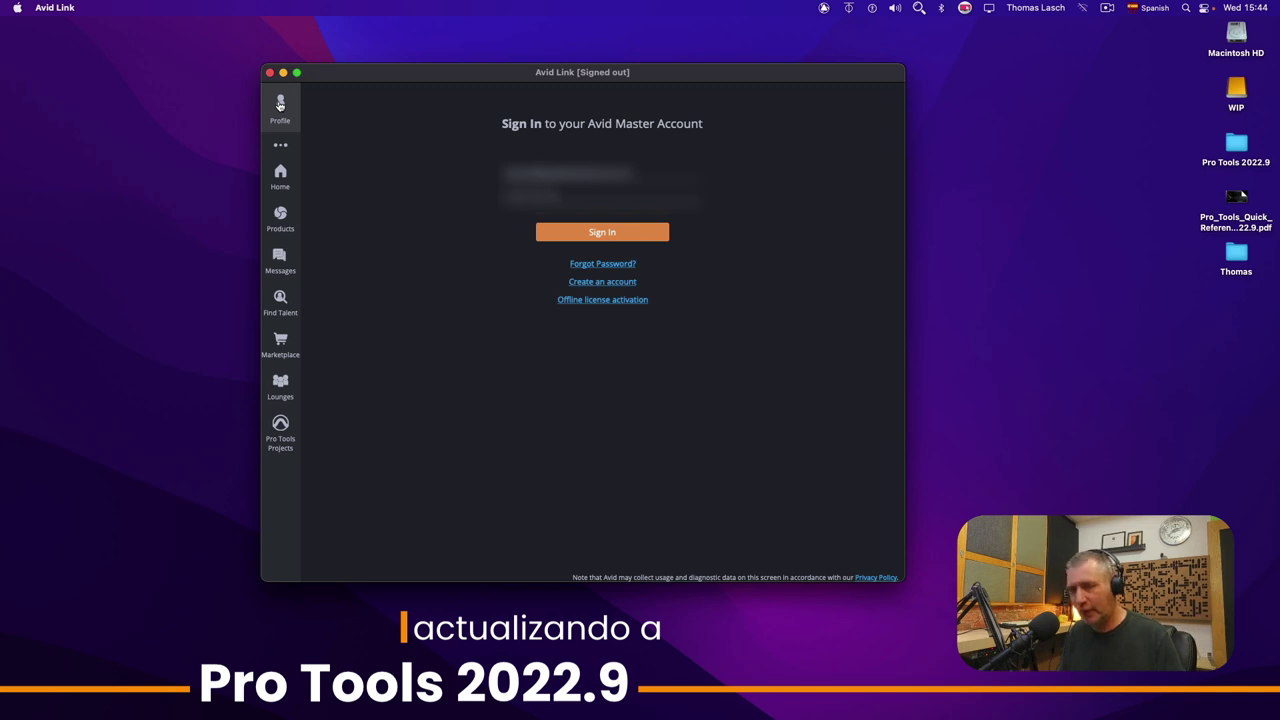
pyautogui.press('Return')
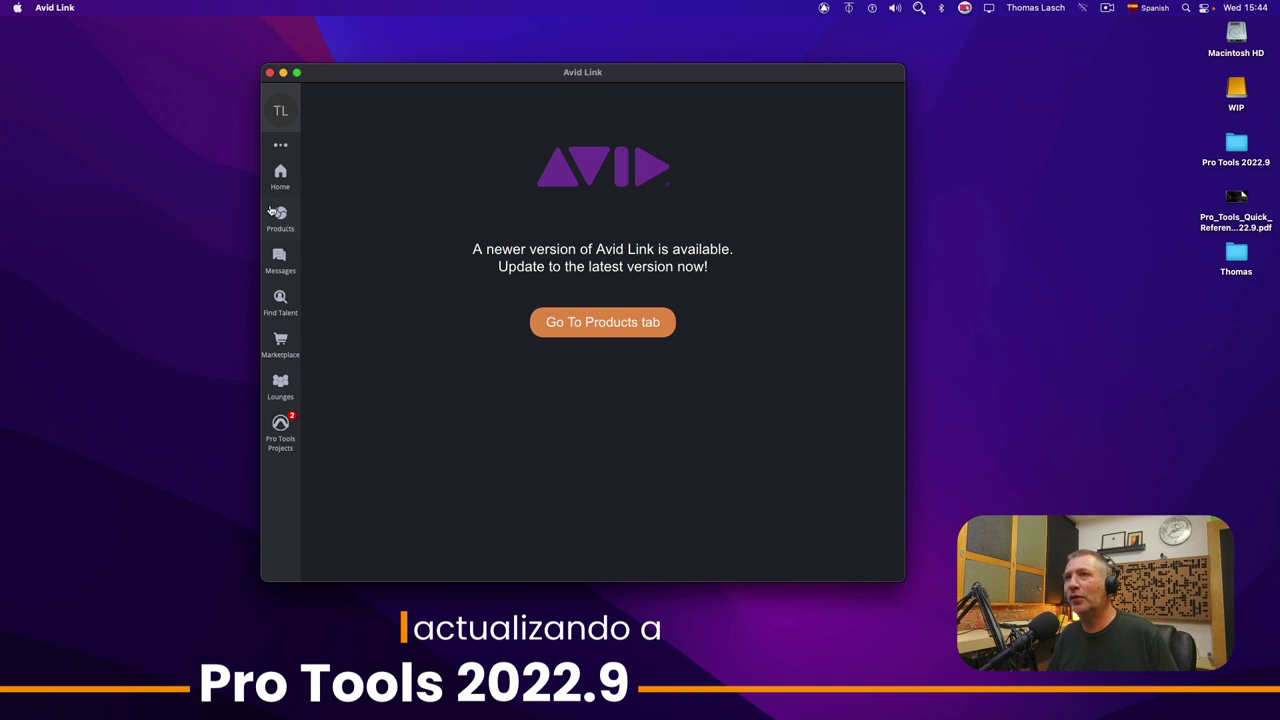
# - Dismiss the Pro Tools Dashboard and check the installed version in the About Pro Tools Ultimate information
pyautogui.moveTo(377, 84); pyautogui.dragTo(415, 435)
pyautogui.click(486, 337)
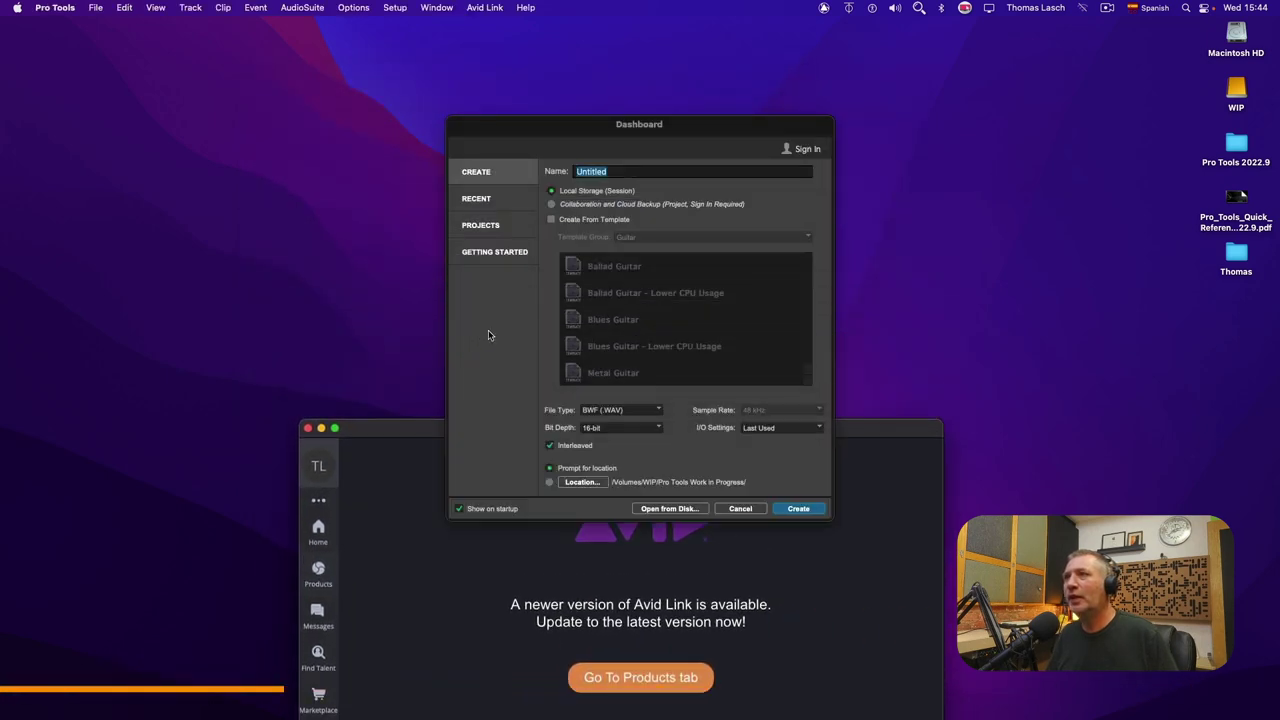
pyautogui.click(757, 512)
pyautogui.click(56, 8)
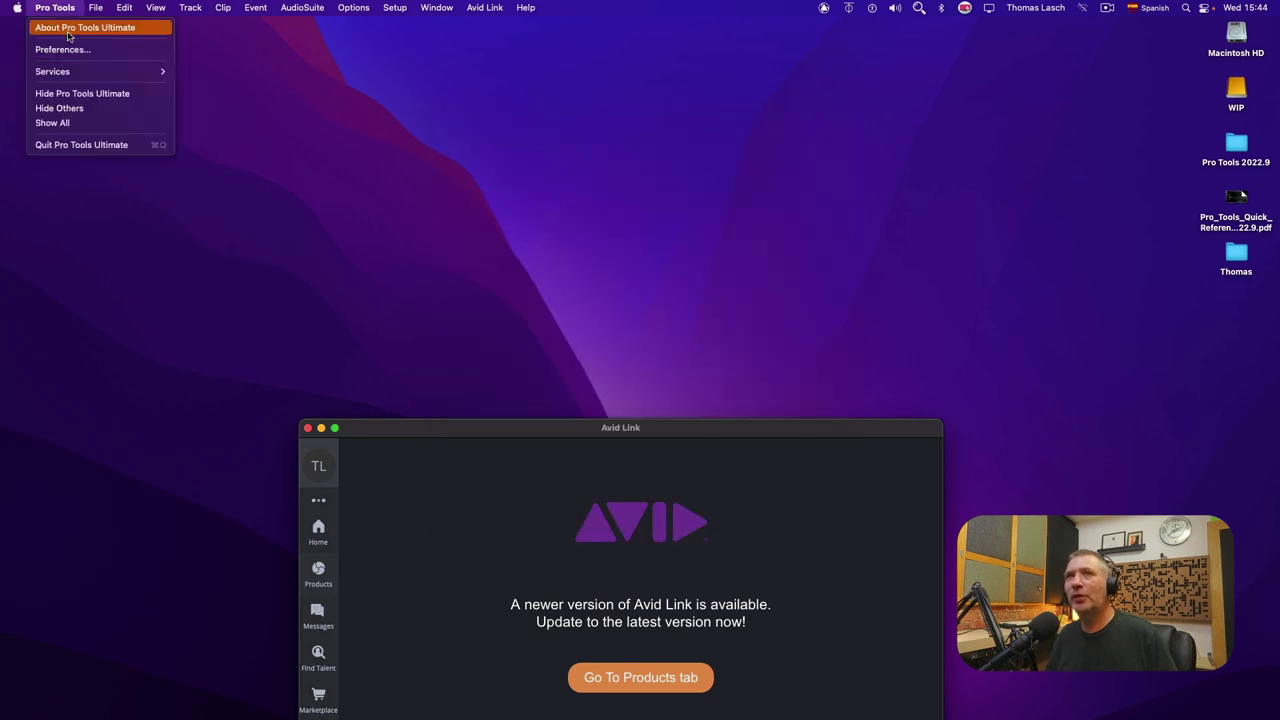
pyautogui.click(69, 31)
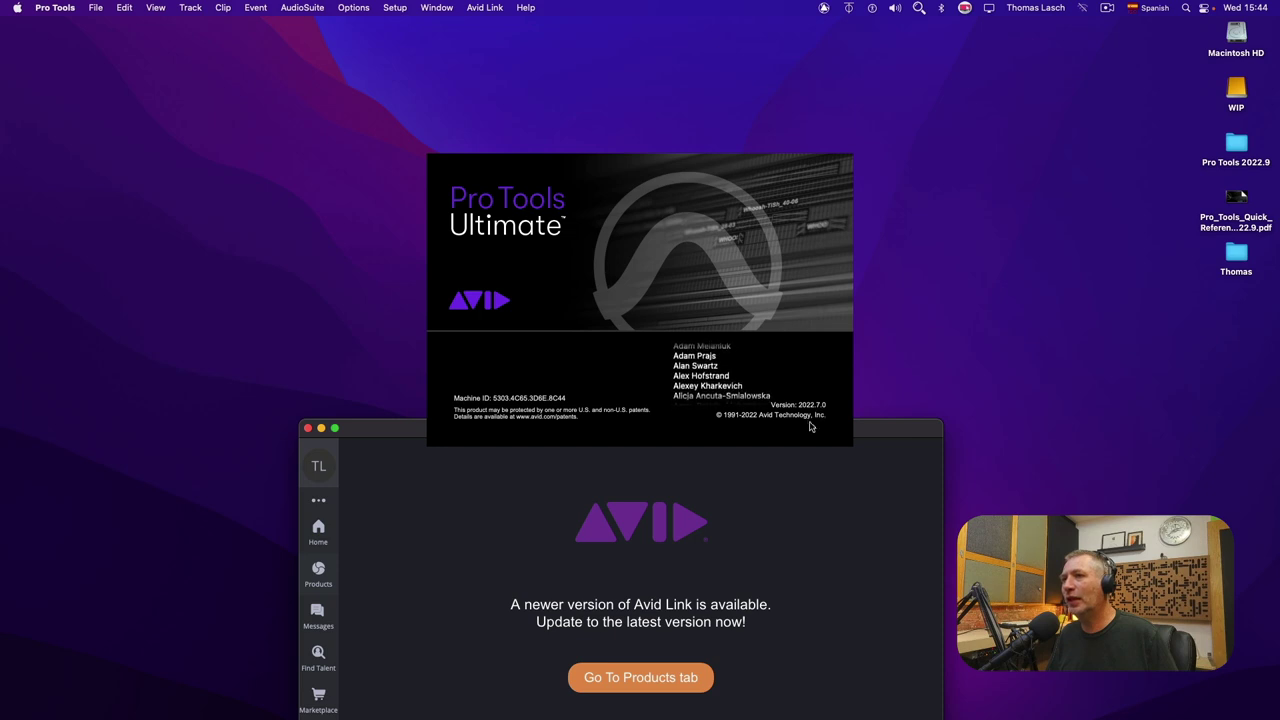
pyautogui.click(506, 225)
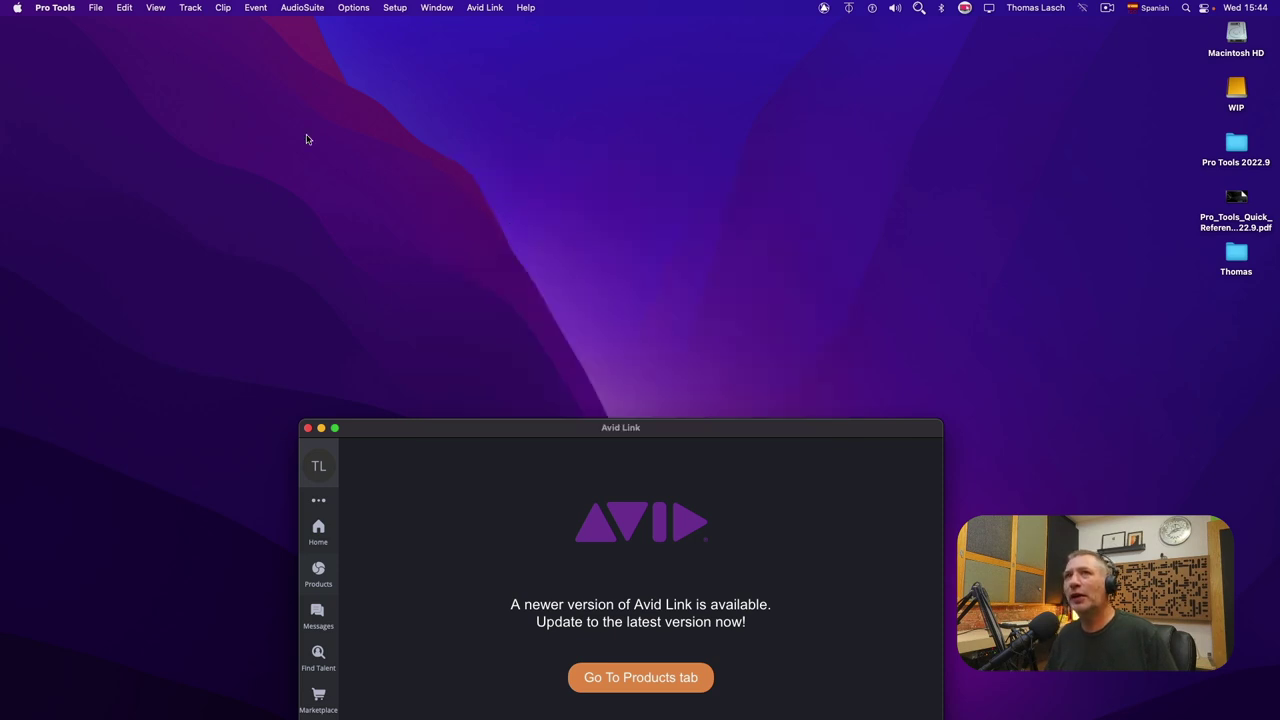
# - Quit Pro Tools Ultimate and move the Avid Link window back into full view
pyautogui.click(67, 14)
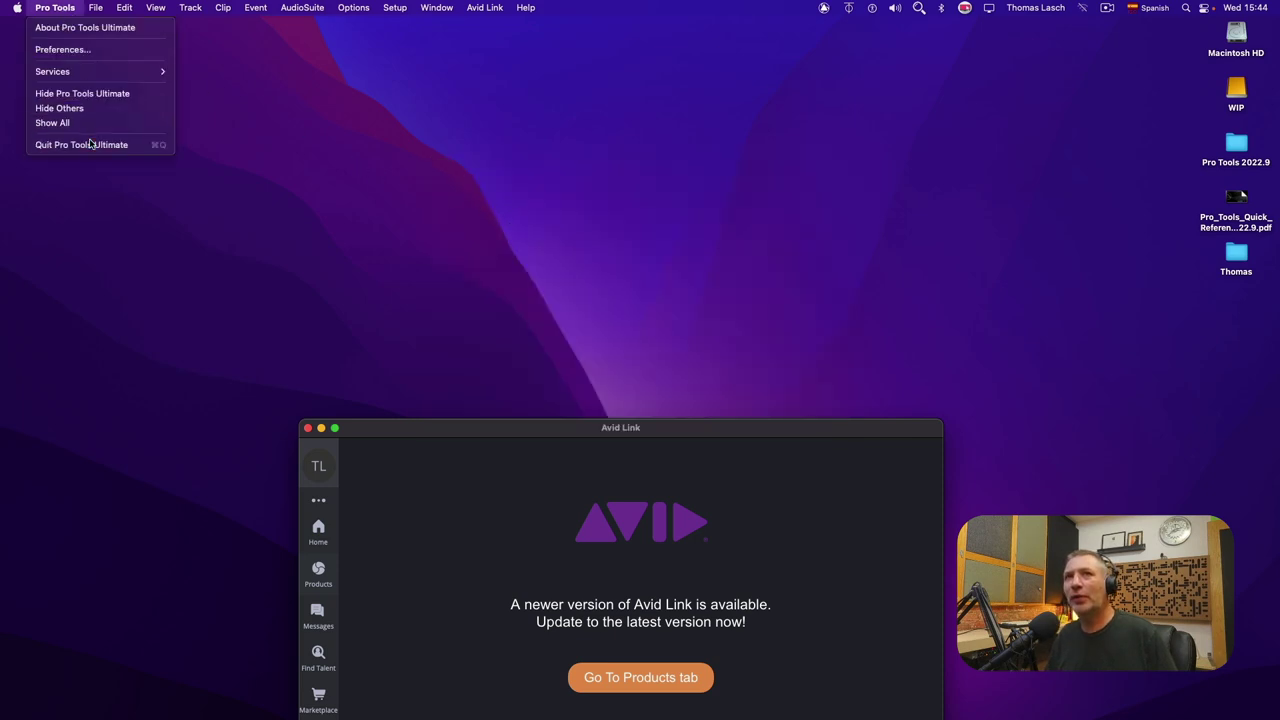
pyautogui.click(515, 351)
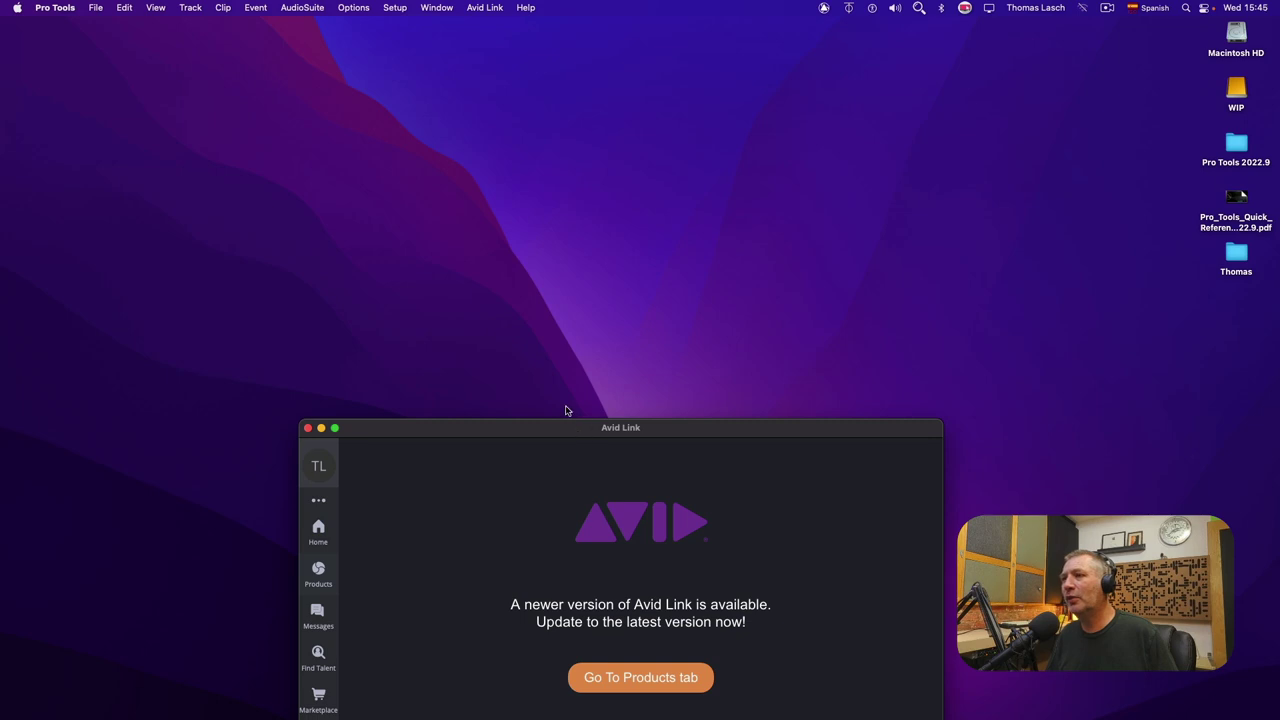
pyautogui.moveTo(576, 432); pyautogui.dragTo(585, 118)
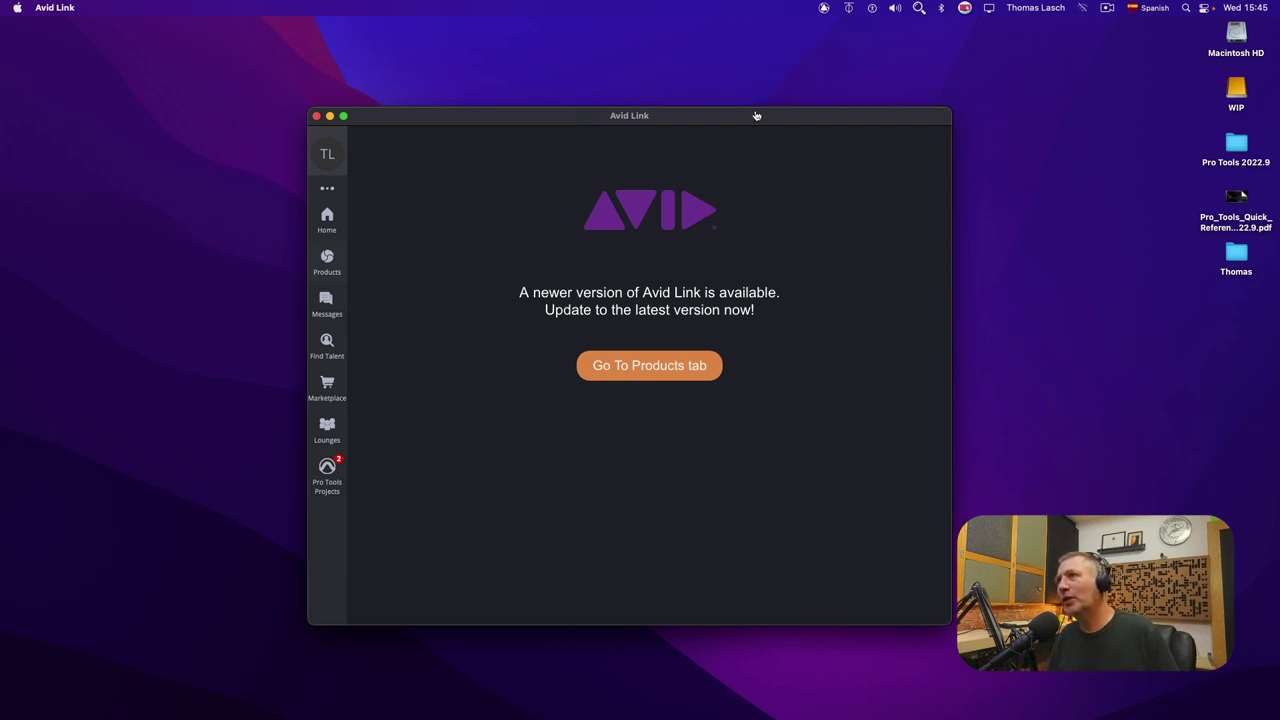
pyautogui.moveTo(757, 120); pyautogui.dragTo(743, 136)
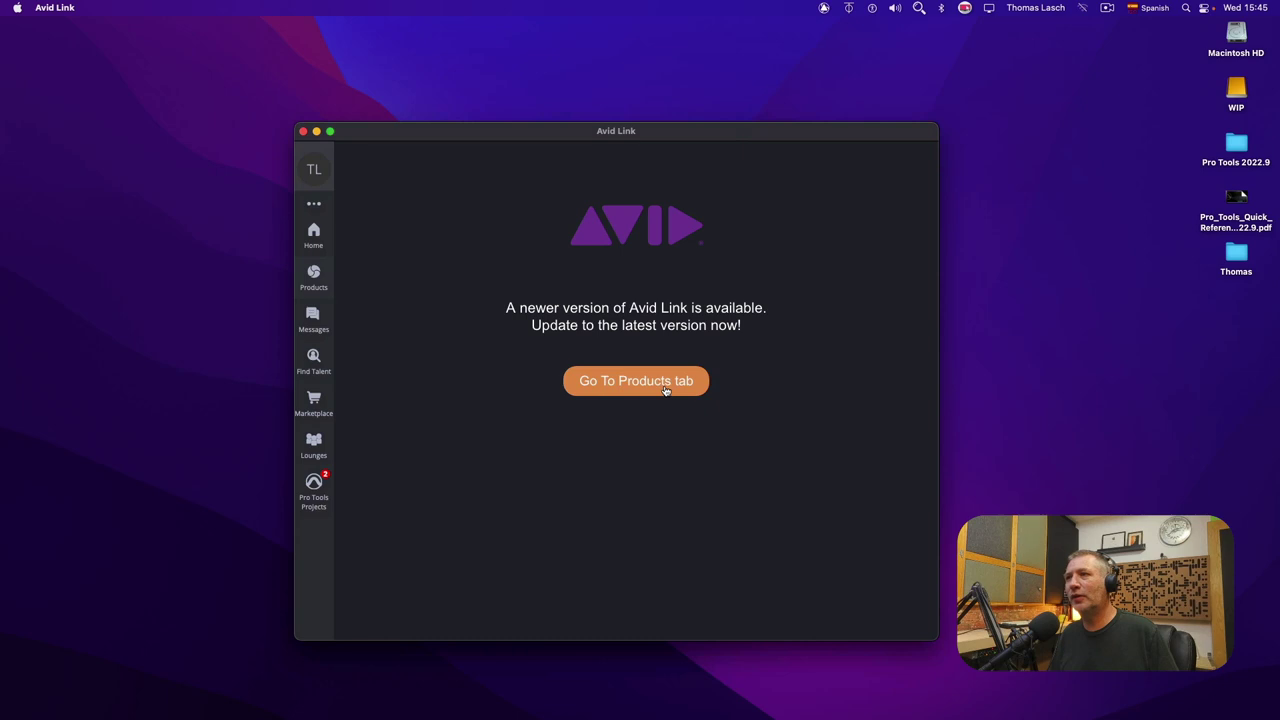
pyautogui.press('super+alt+Escape')
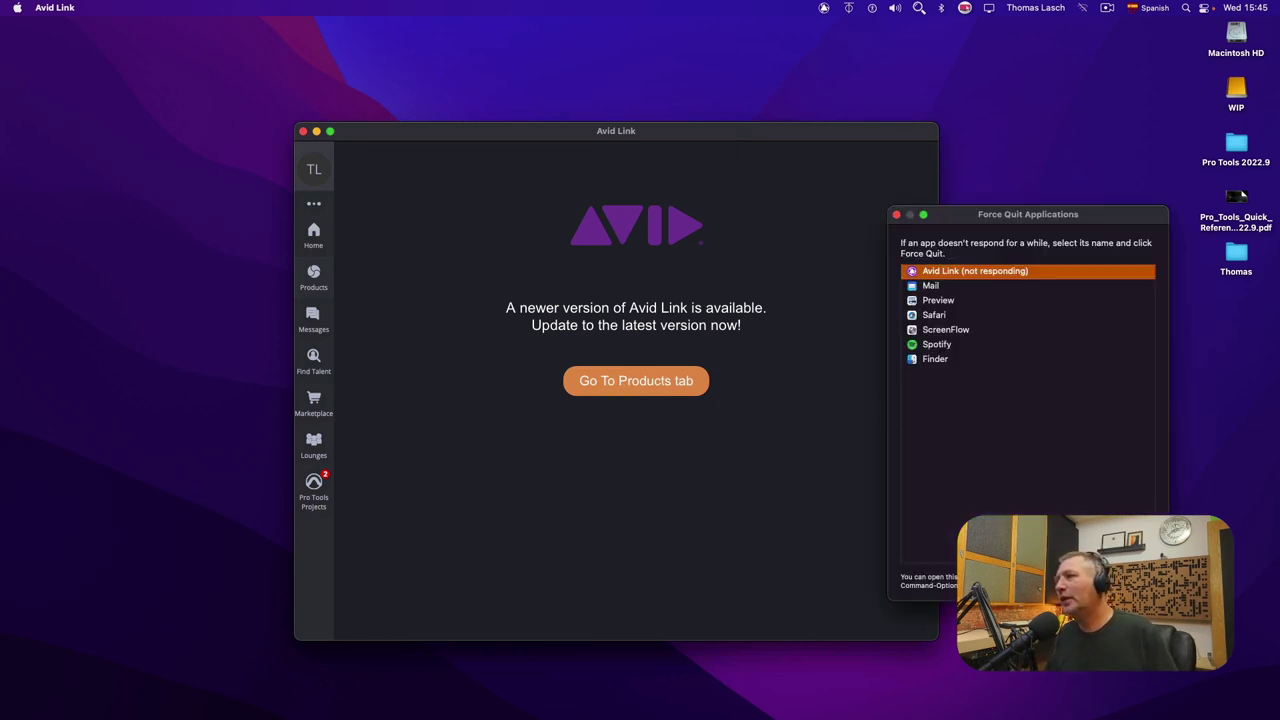
pyautogui.click(1125, 585)
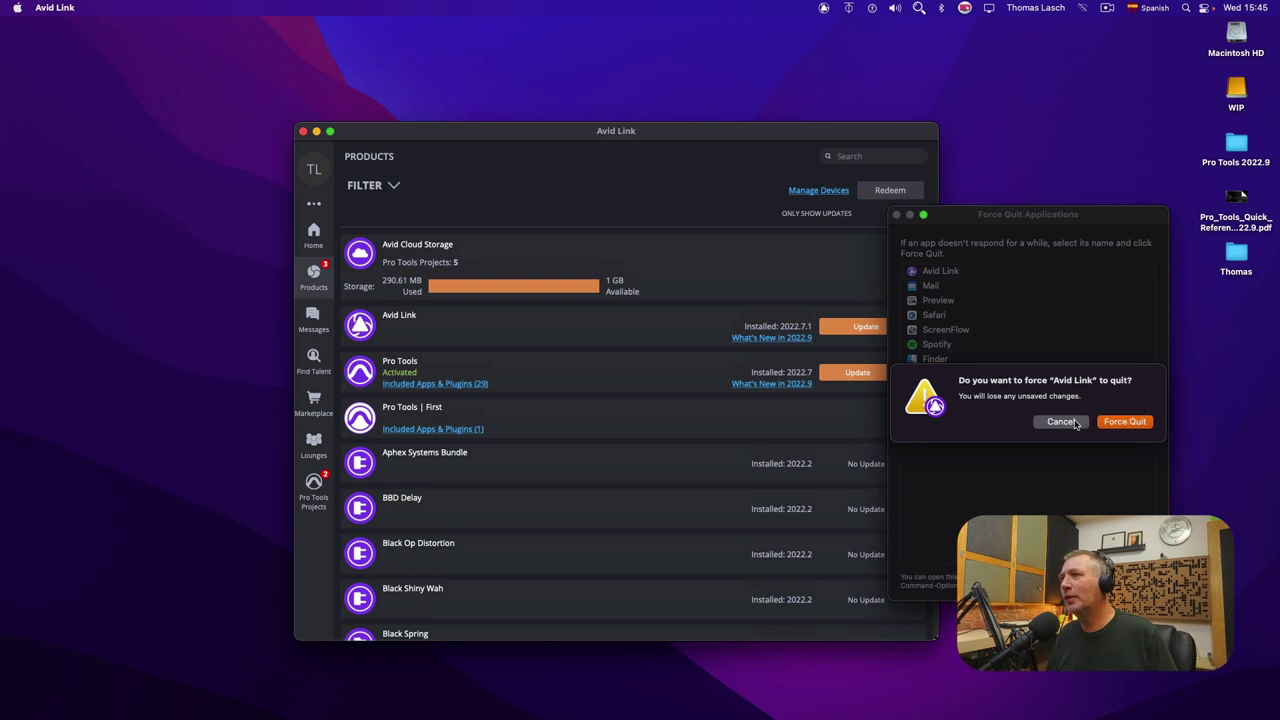
pyautogui.click(1062, 422)
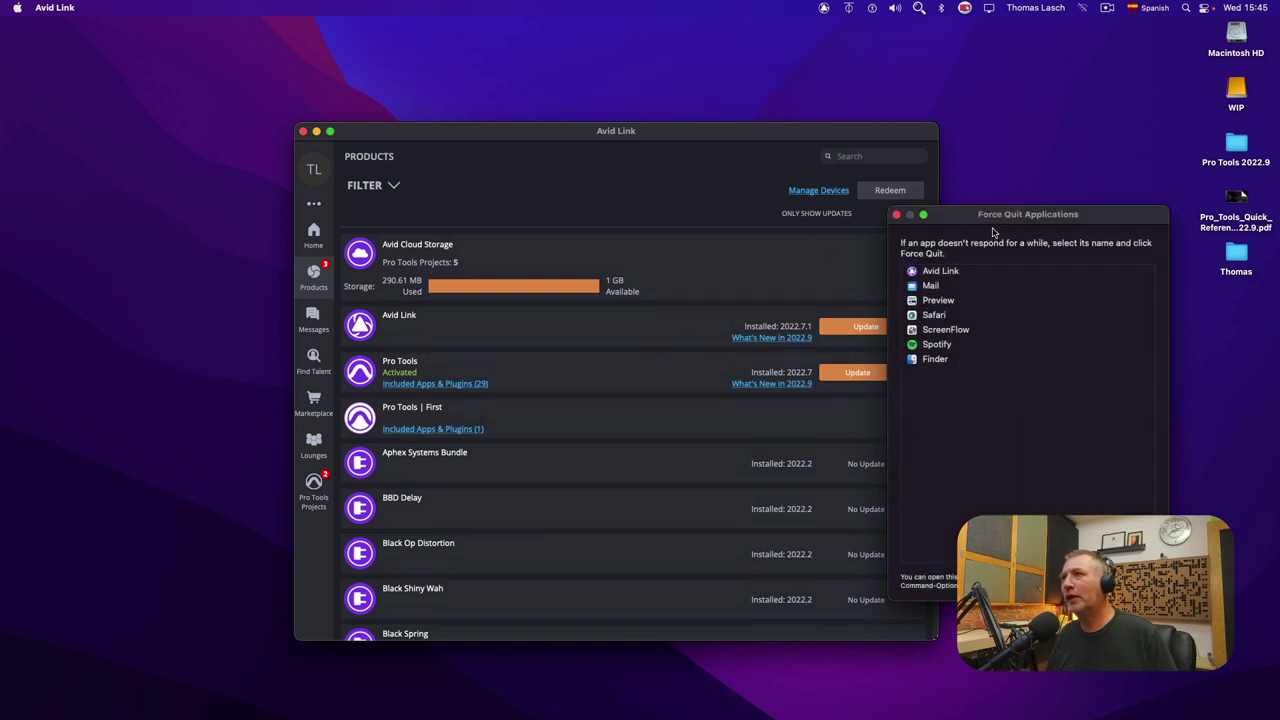
pyautogui.click(897, 216)
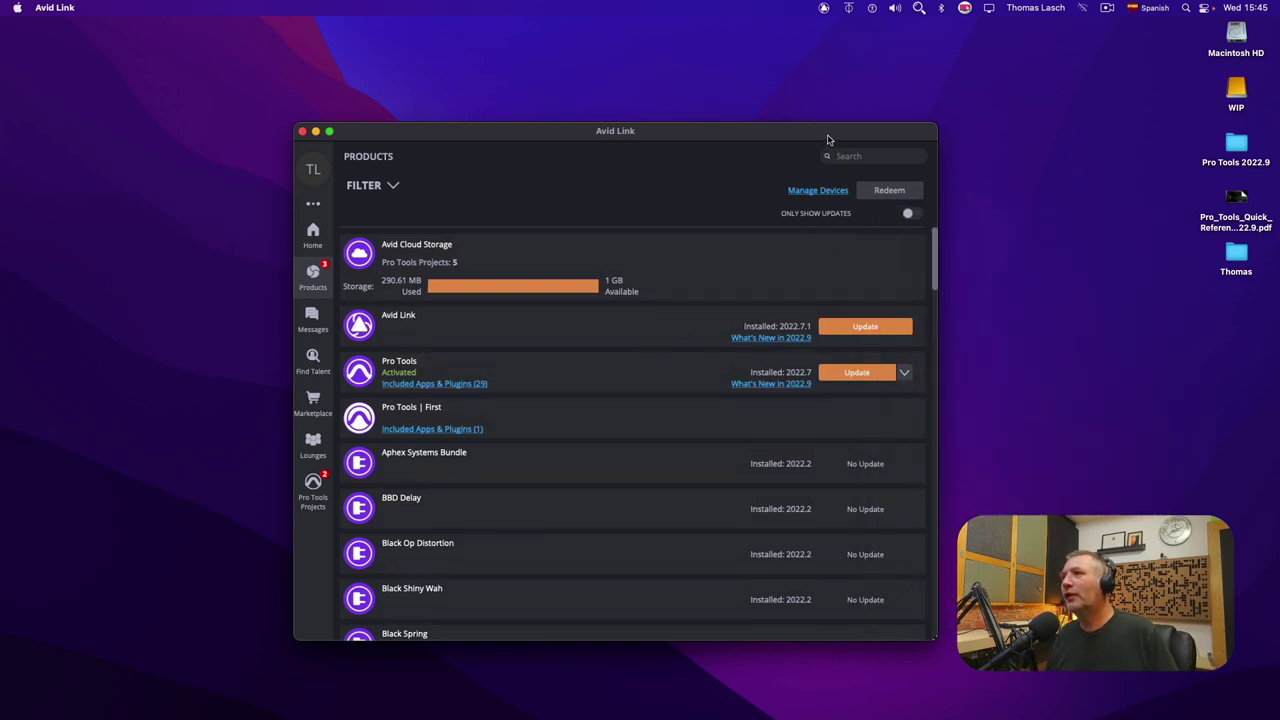
# - Show what's new in 2022.9 for Avid Link and start the Avid Link update
pyautogui.moveTo(833, 148); pyautogui.dragTo(795, 116)
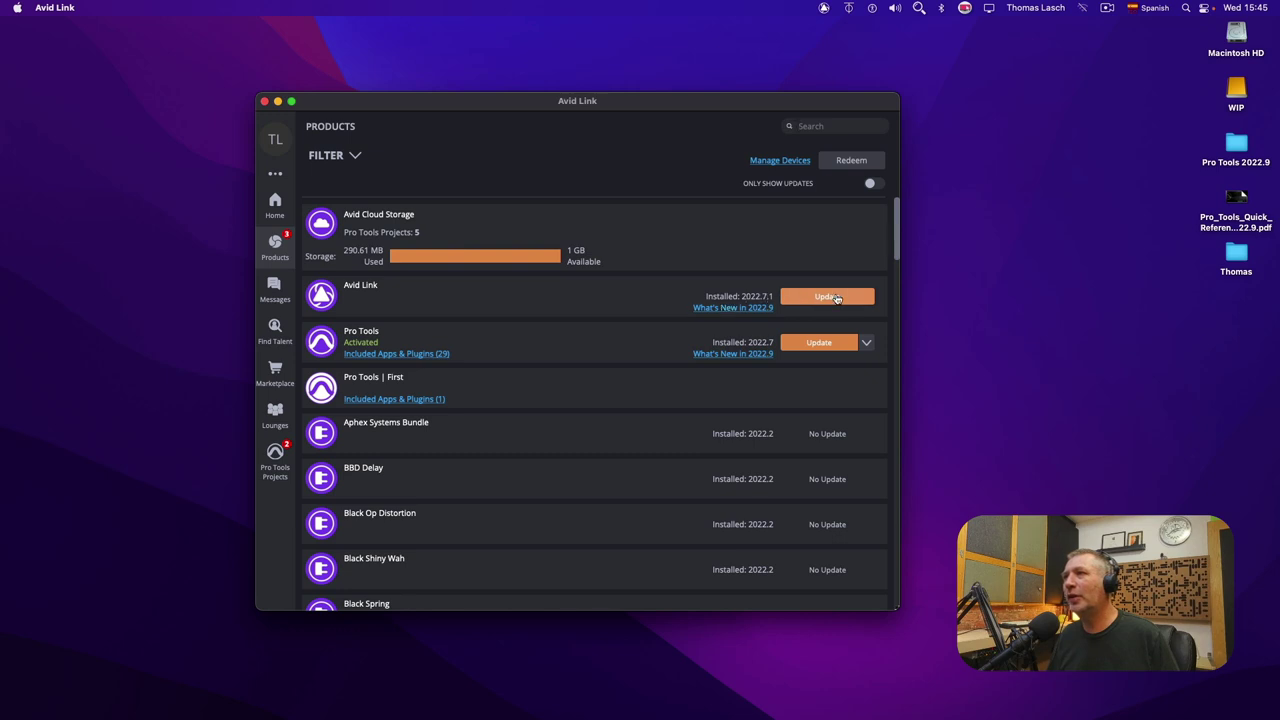
pyautogui.click(757, 307)
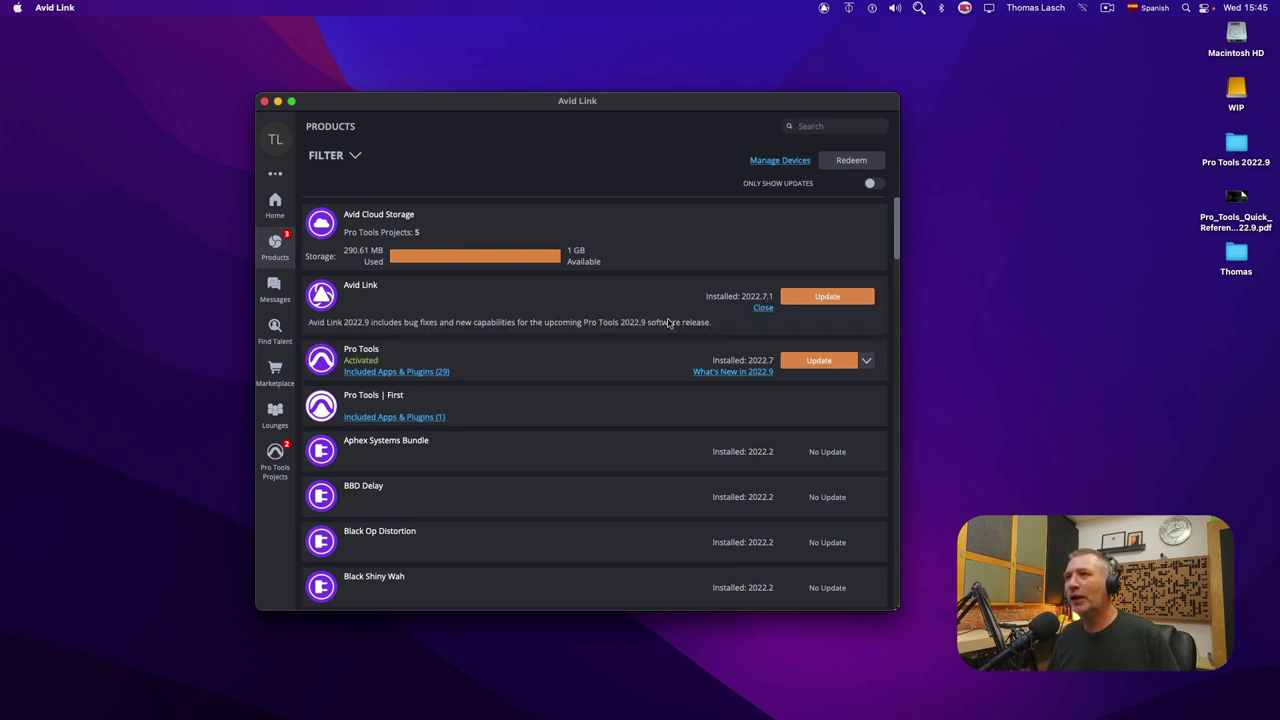
pyautogui.click(826, 297)
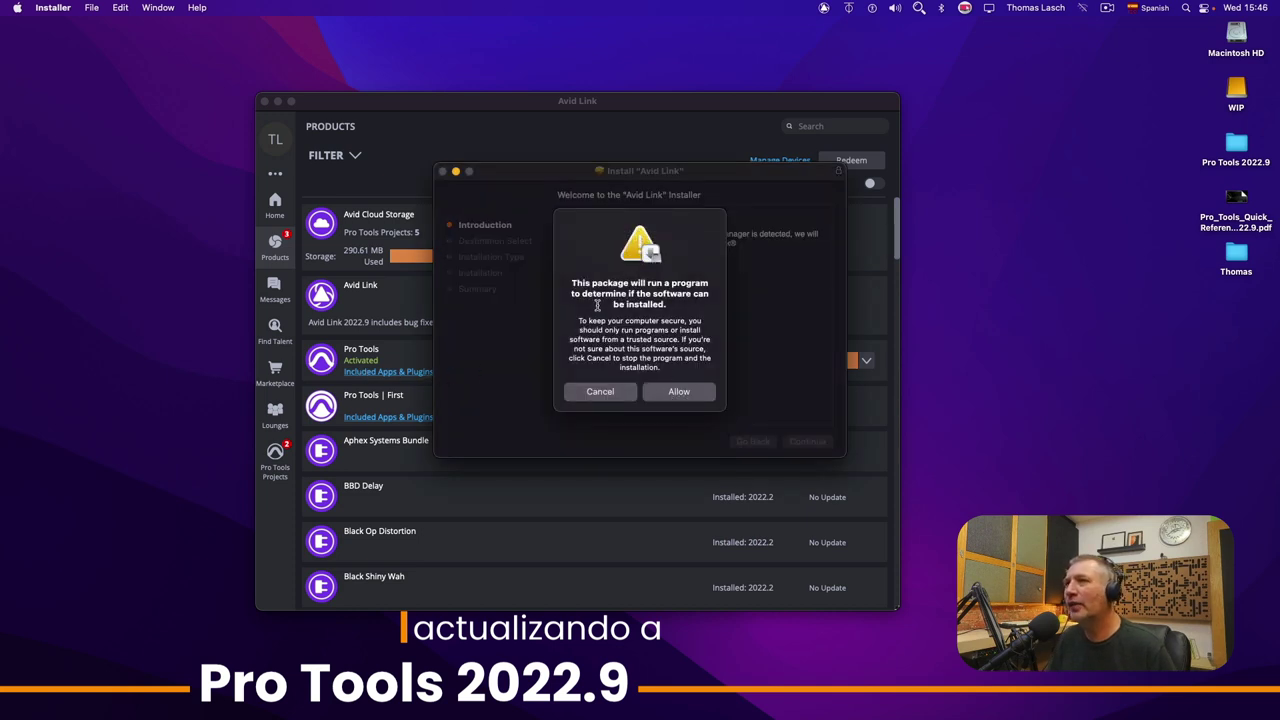
# - Run the Avid Link installer as a standard install on Macintosh HD, allowing its compatibility check and the closing of Avid Link
pyautogui.click(683, 395)
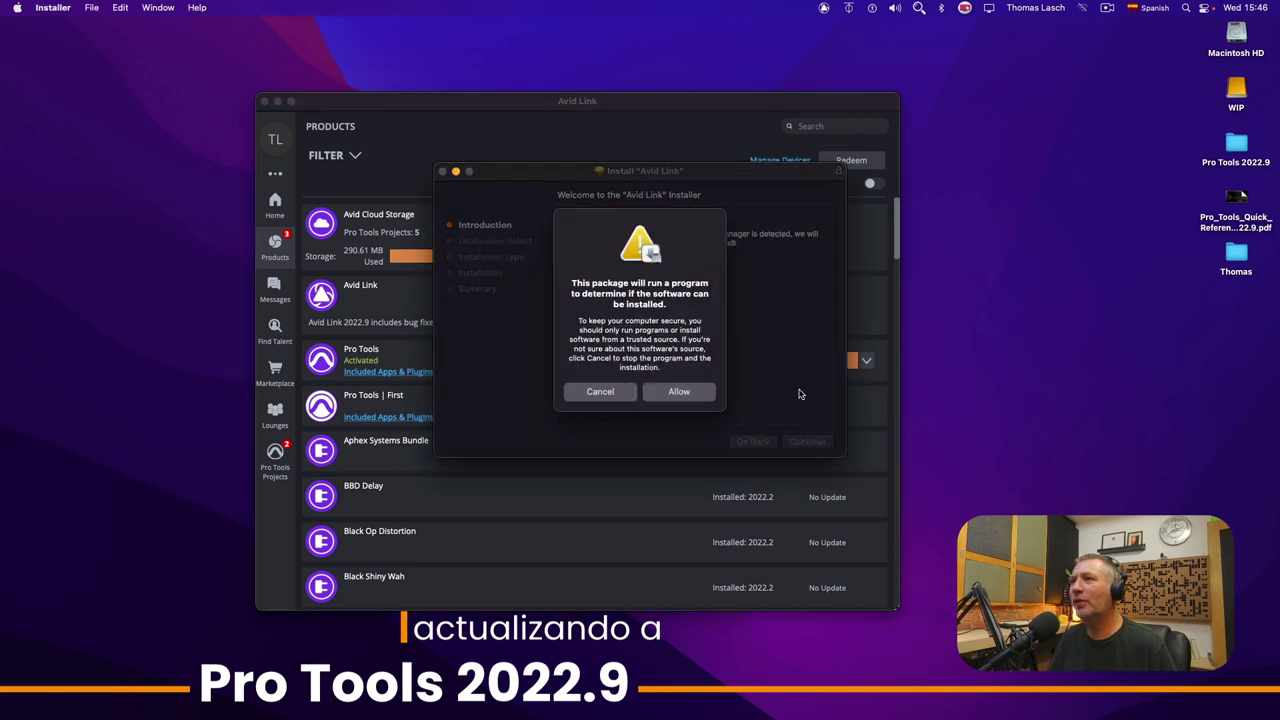
pyautogui.click(681, 393)
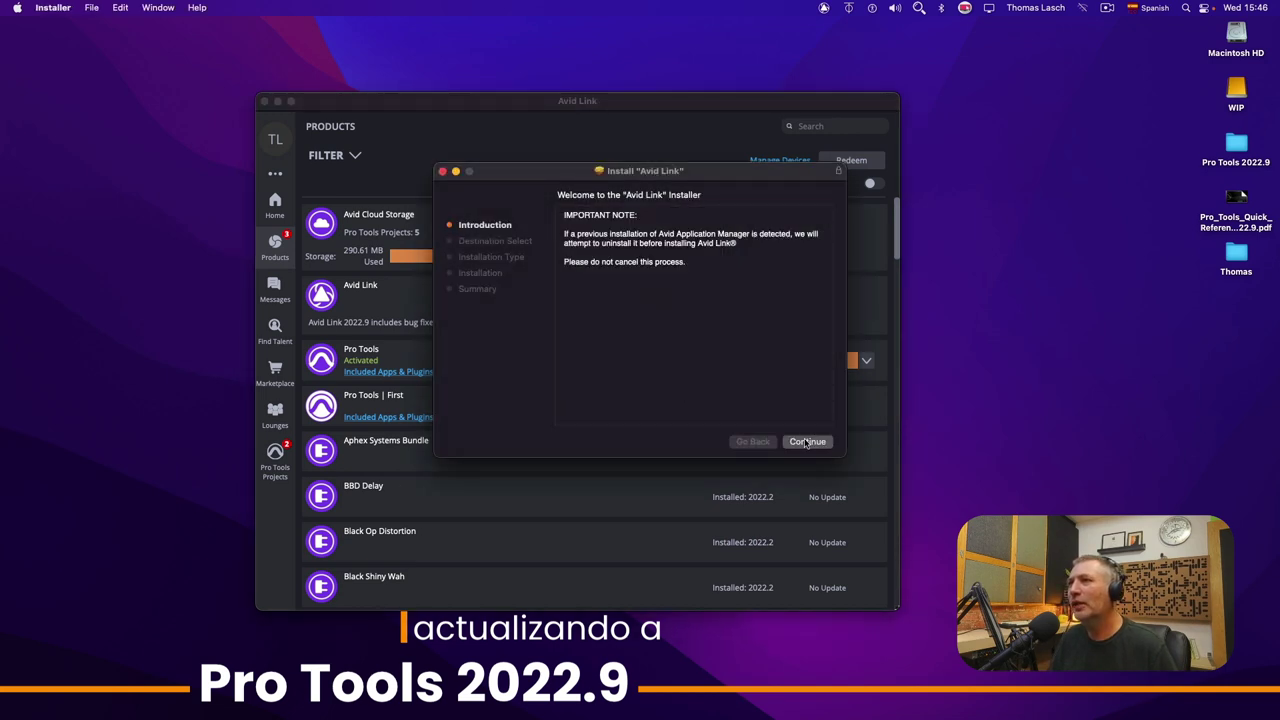
pyautogui.click(806, 442)
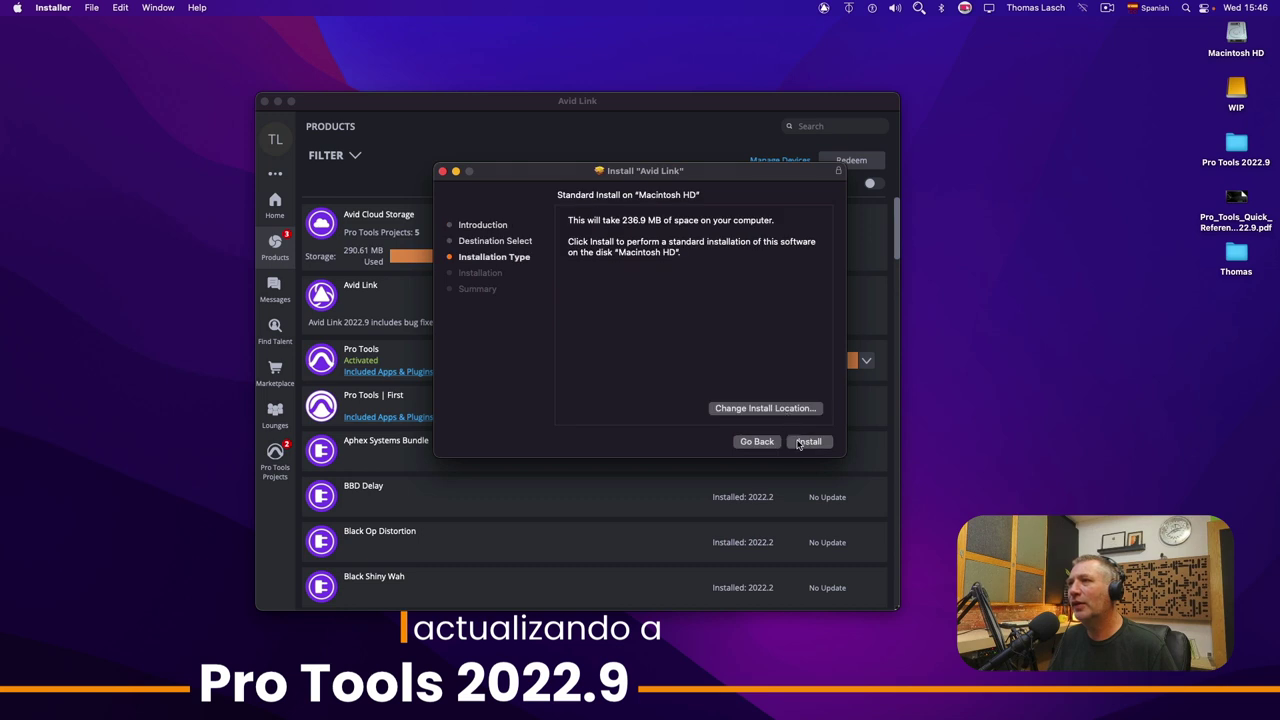
pyautogui.click(797, 442)
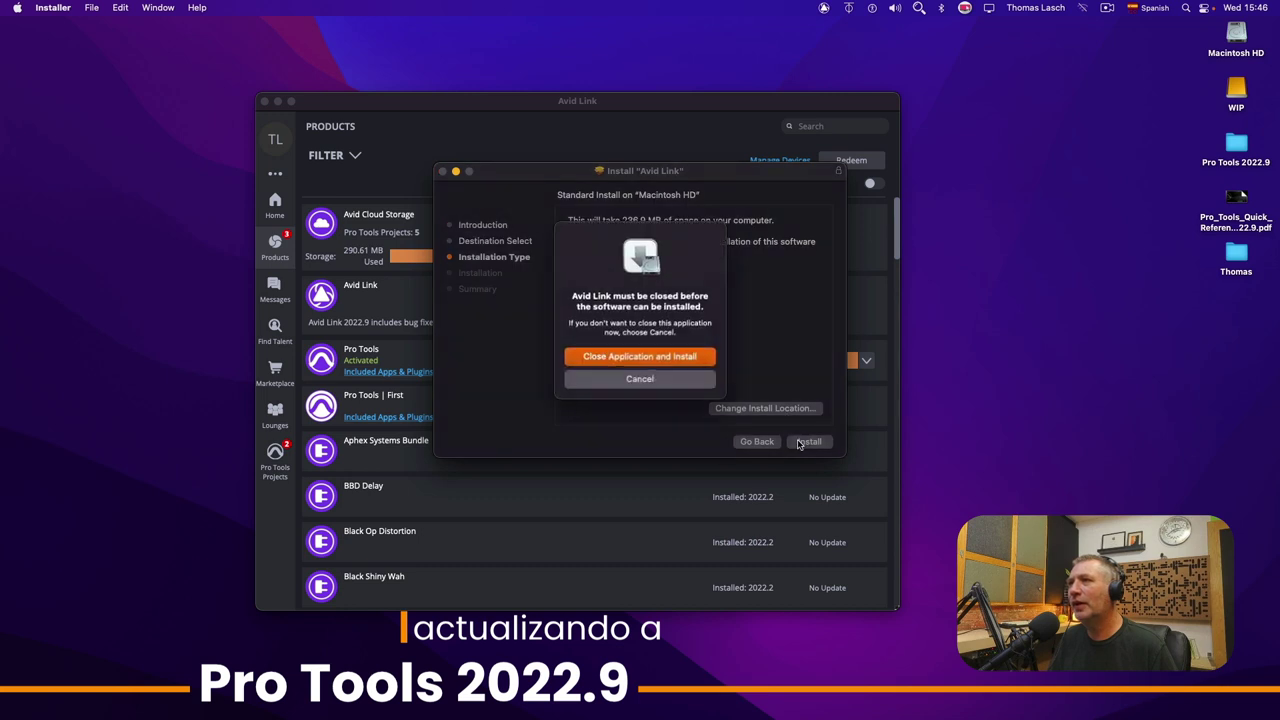
pyautogui.click(670, 360)
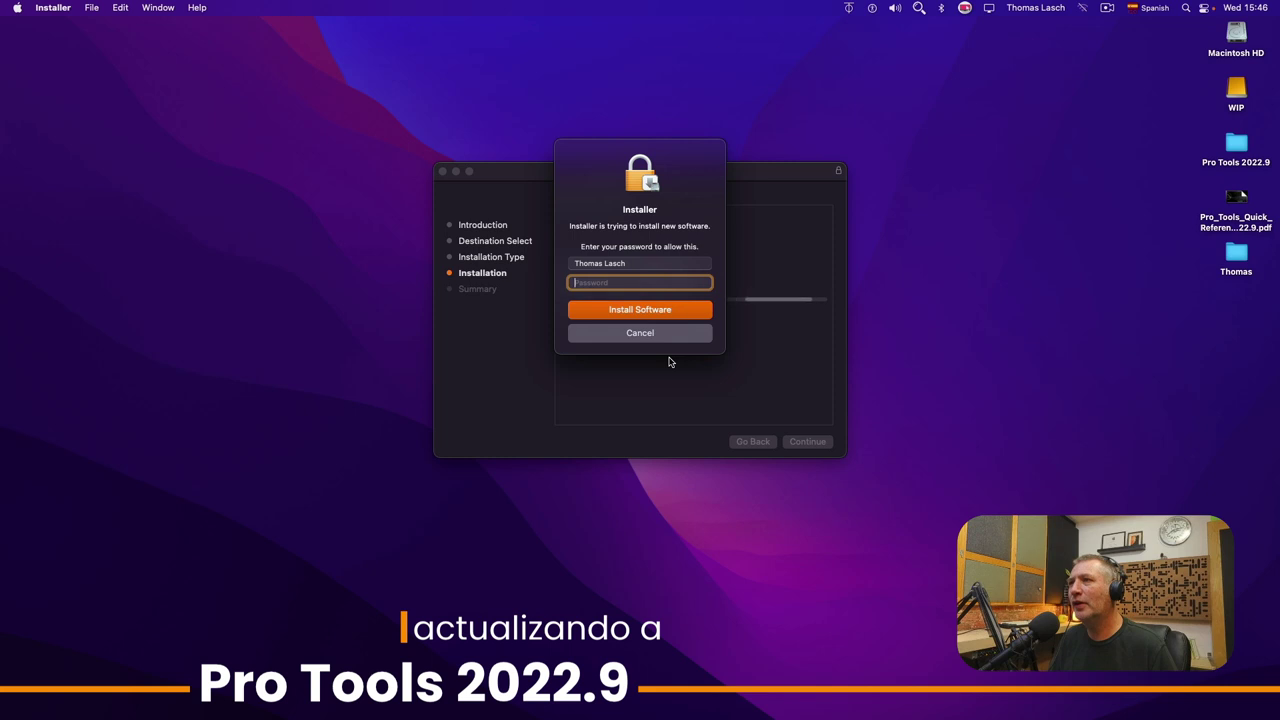
# - Authorize the Avid Link installation with the account password, let it complete, and close the installer
pyautogui.write('*')
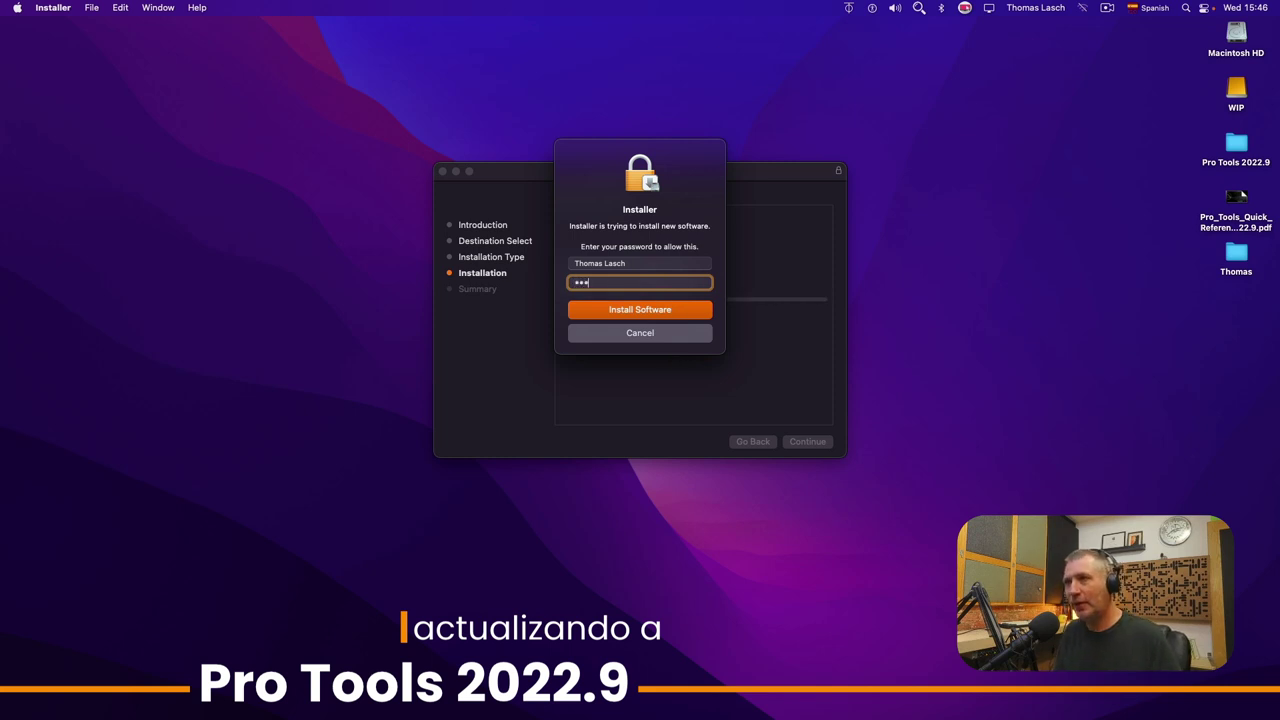
pyautogui.write('*')
pyautogui.press('BackSpace')
pyautogui.press('BackSpace')
pyautogui.press('BackSpace')
pyautogui.press('BackSpace')
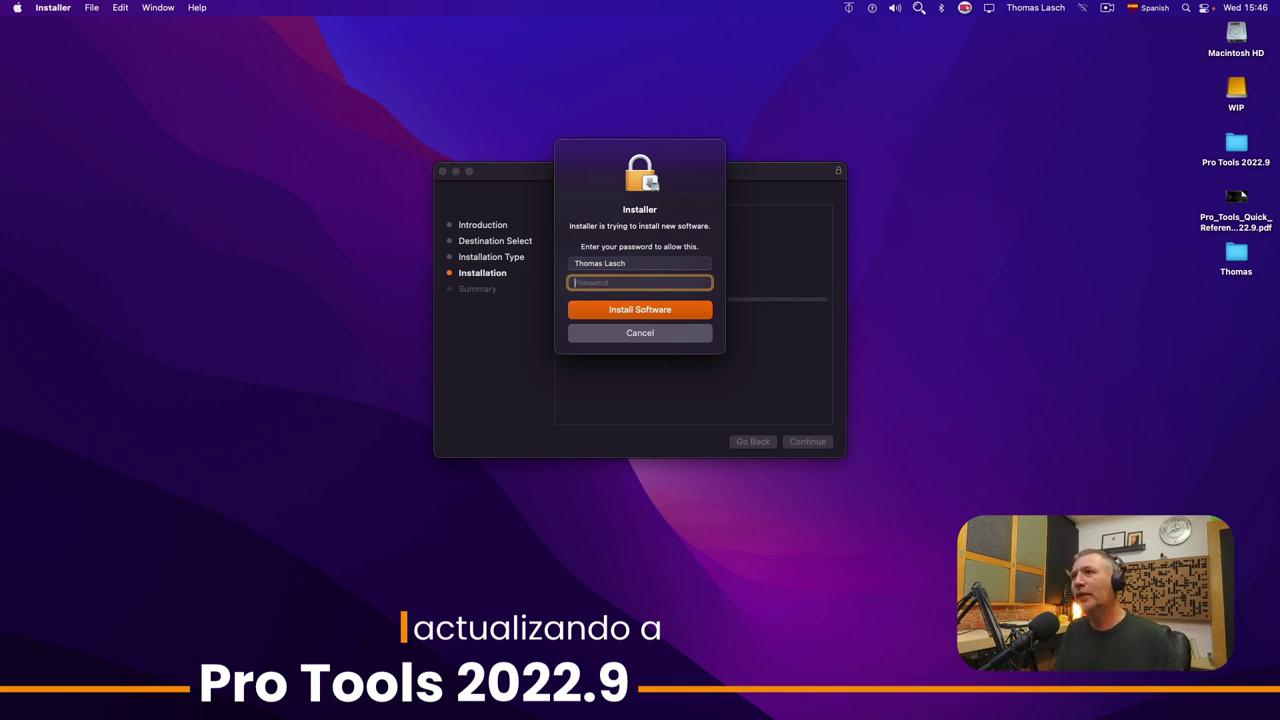
pyautogui.write('*****')
pyautogui.press('Return')
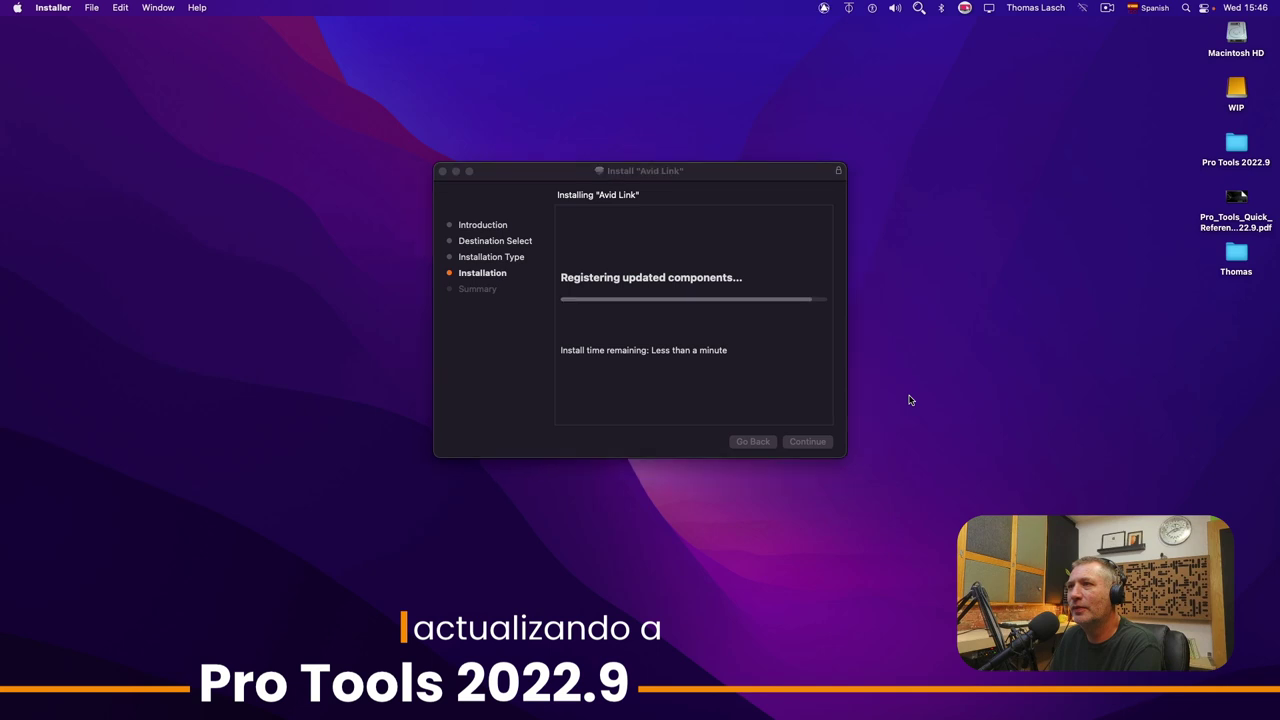
pyautogui.click(787, 379)
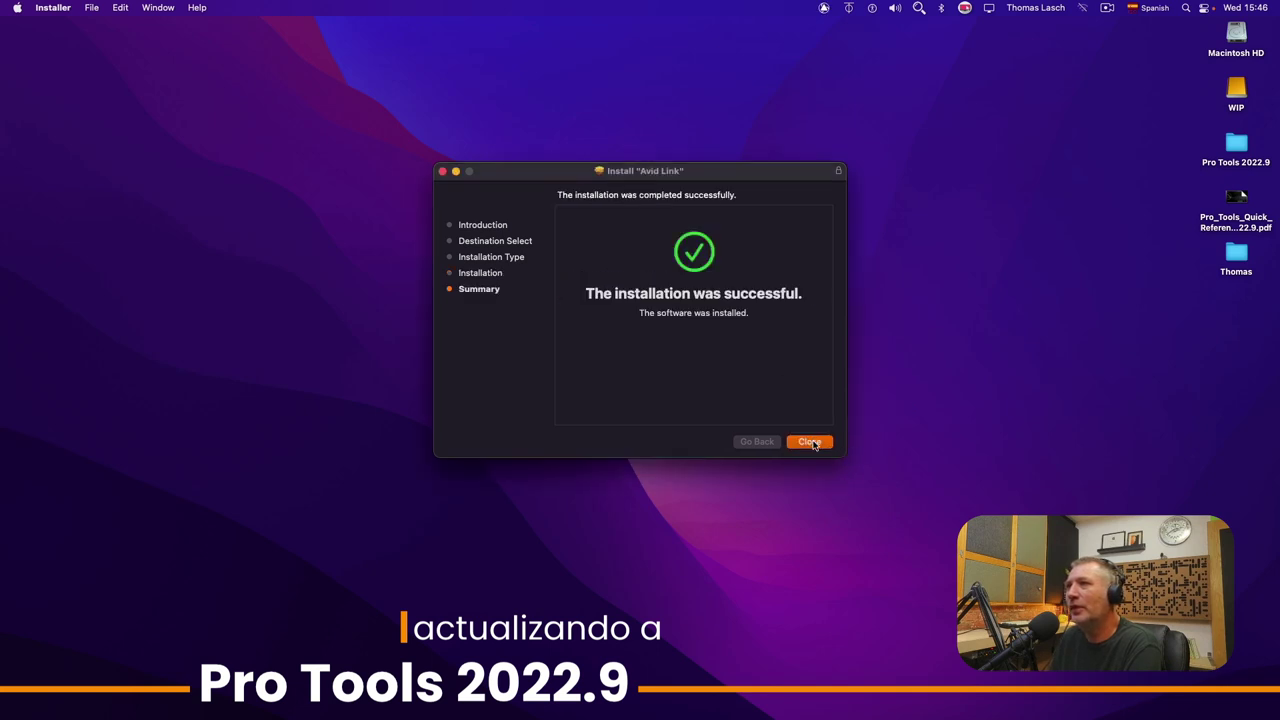
pyautogui.click(810, 442)
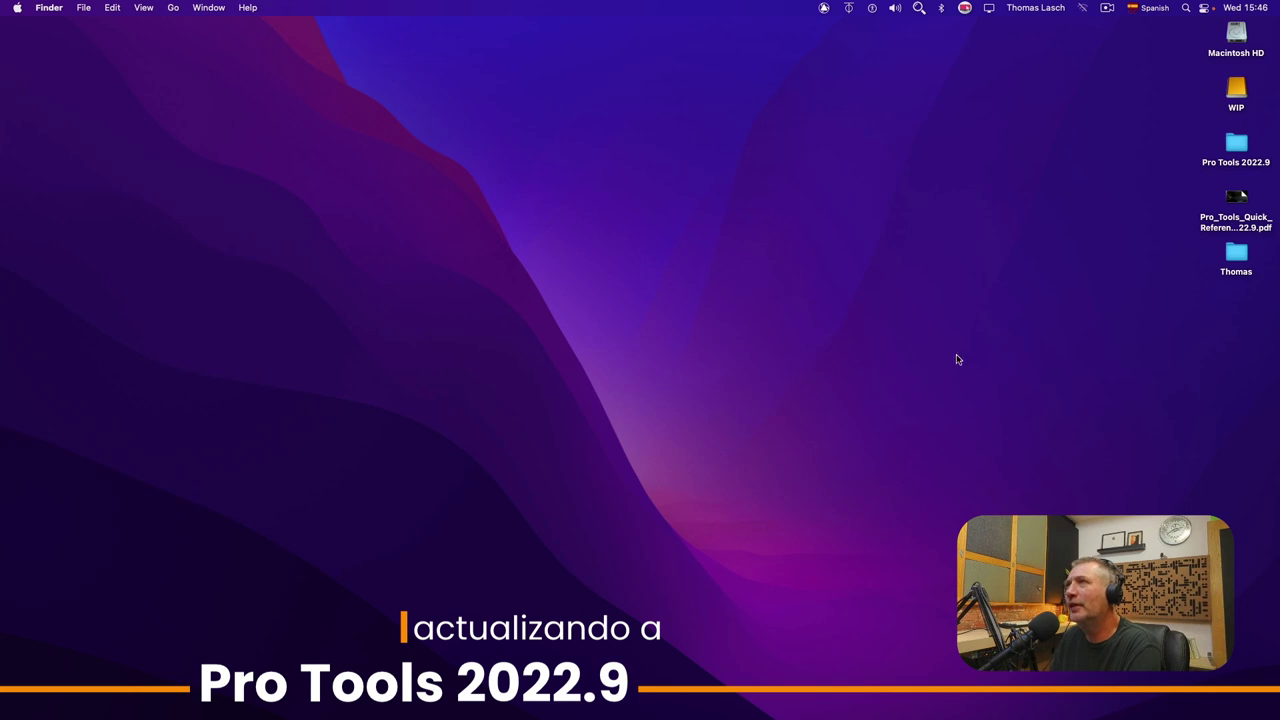
# - Look for Avid Link in the list of applications that can be force quit, and dismiss the list
pyautogui.click(824, 9)
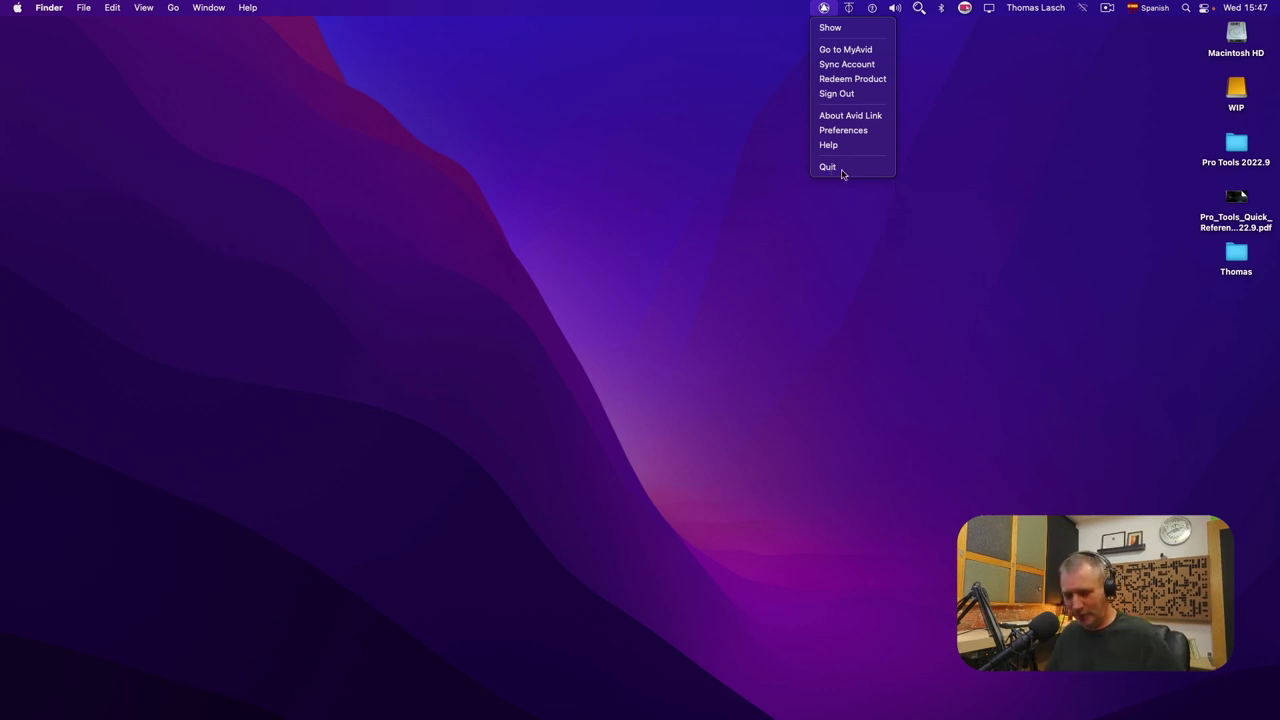
pyautogui.press('super+alt+Escape')
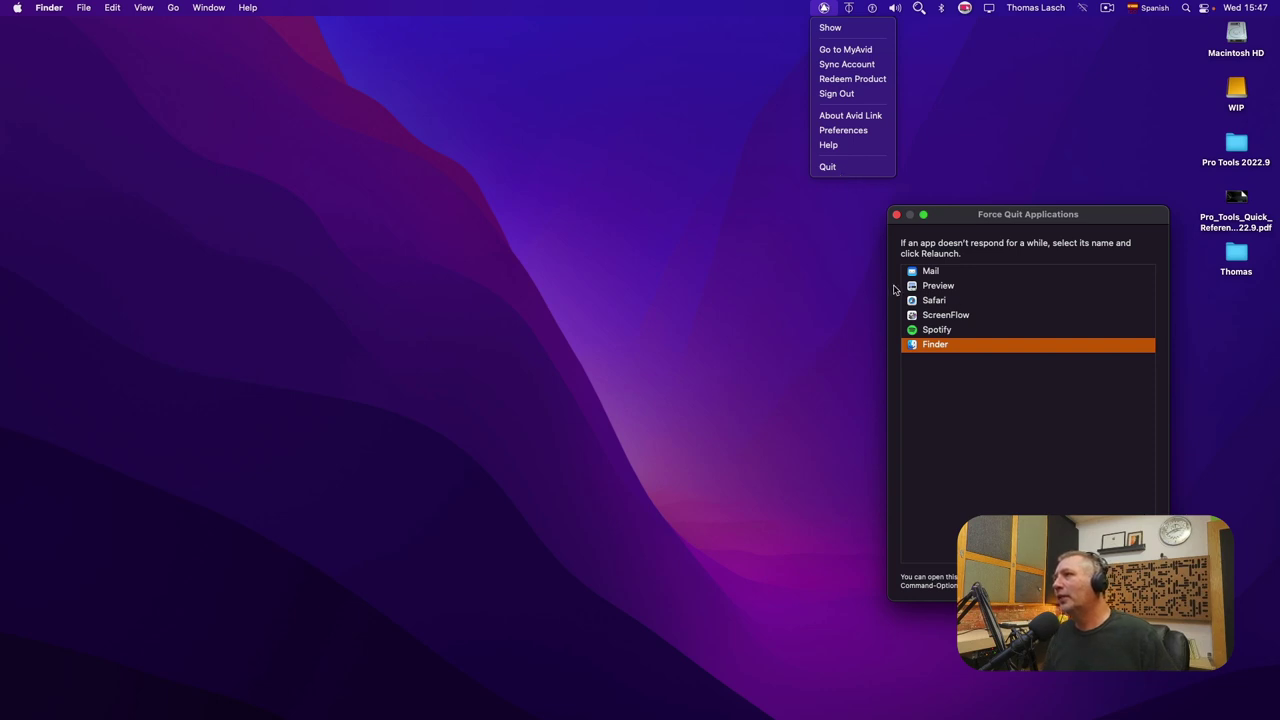
pyautogui.click(896, 214)
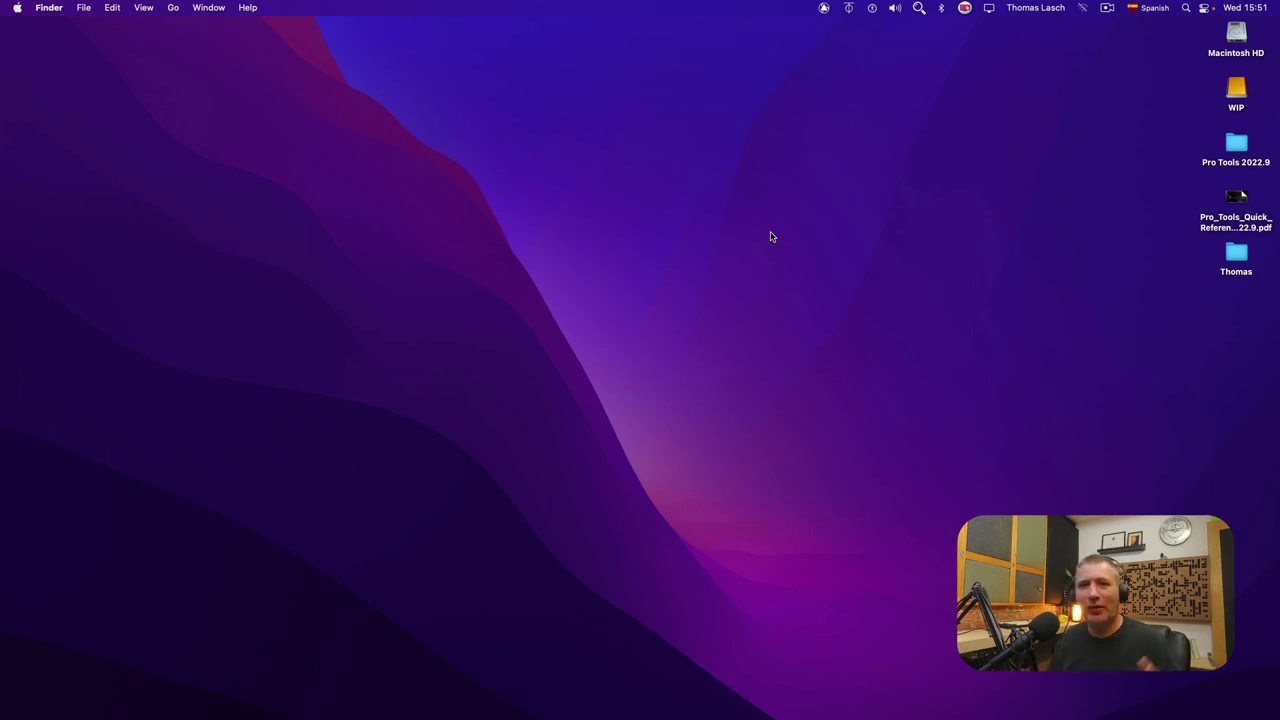
# - Show the Avid Link window, review the apps and plugins included with Pro Tools, and close the window
pyautogui.click(824, 9)
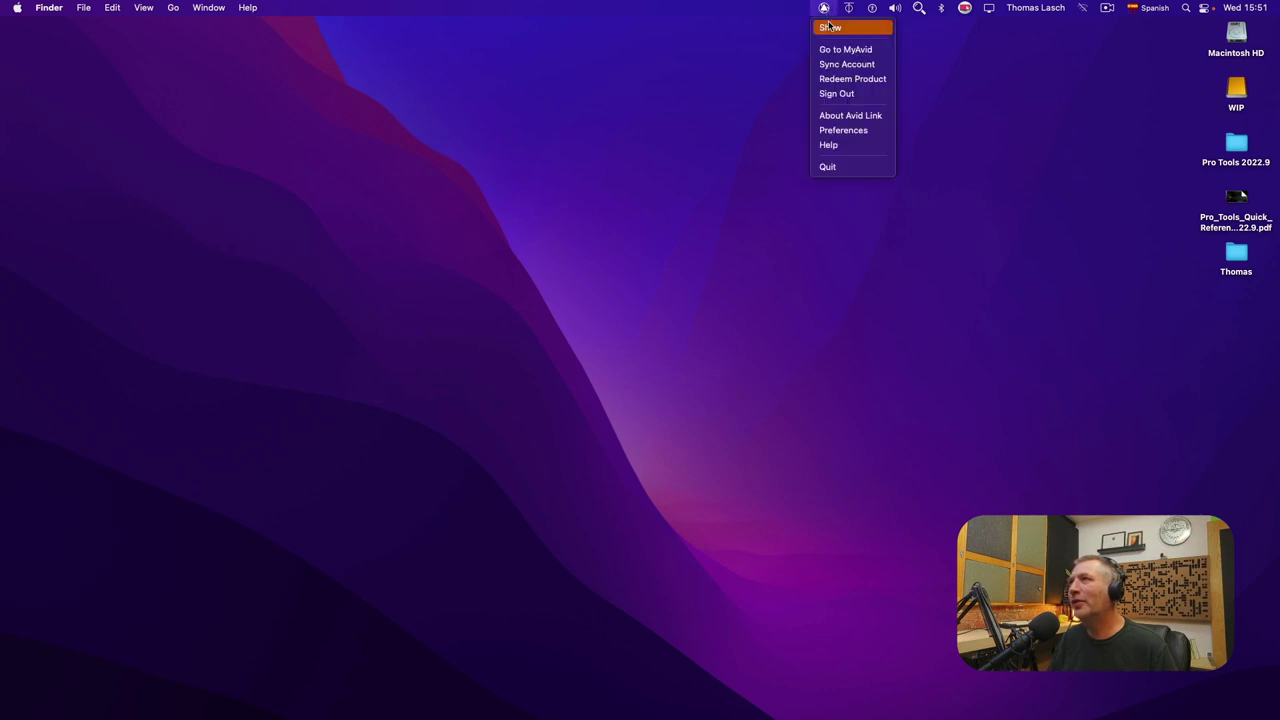
pyautogui.click(830, 27)
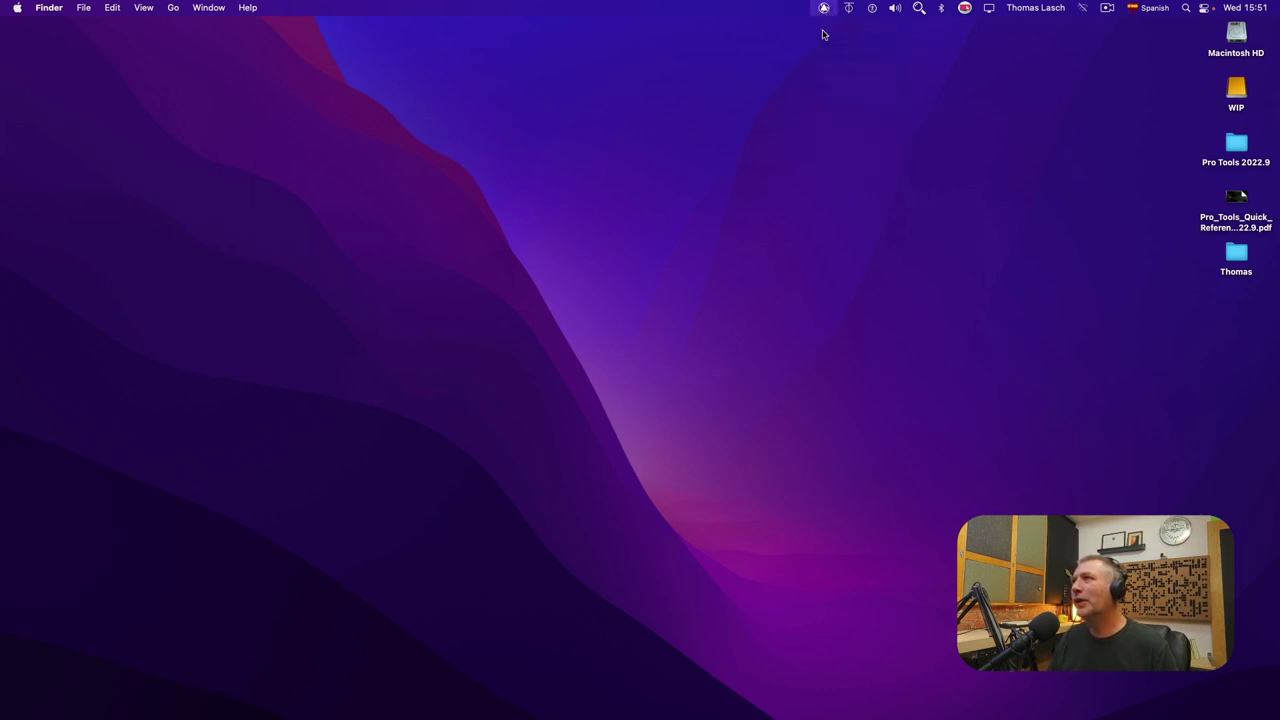
pyautogui.moveTo(677, 74); pyautogui.dragTo(717, 67)
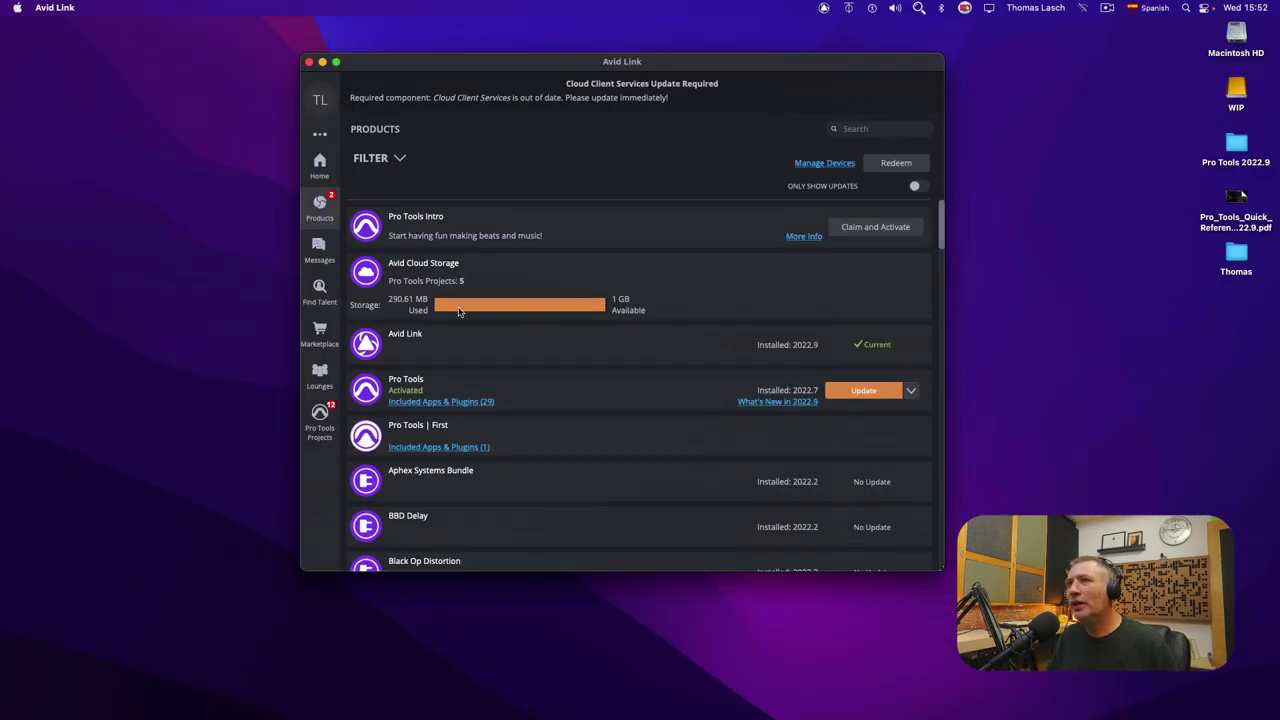
pyautogui.click(435, 402)
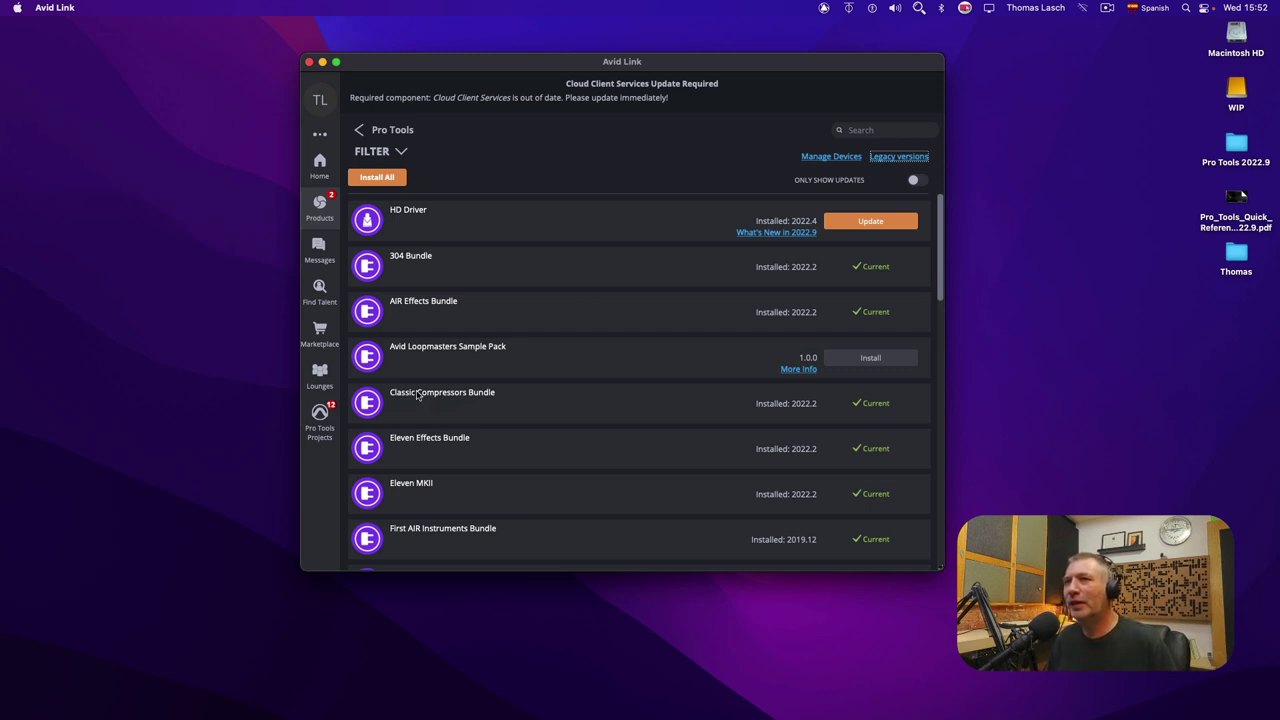
pyautogui.scroll(-15, 481, 390)
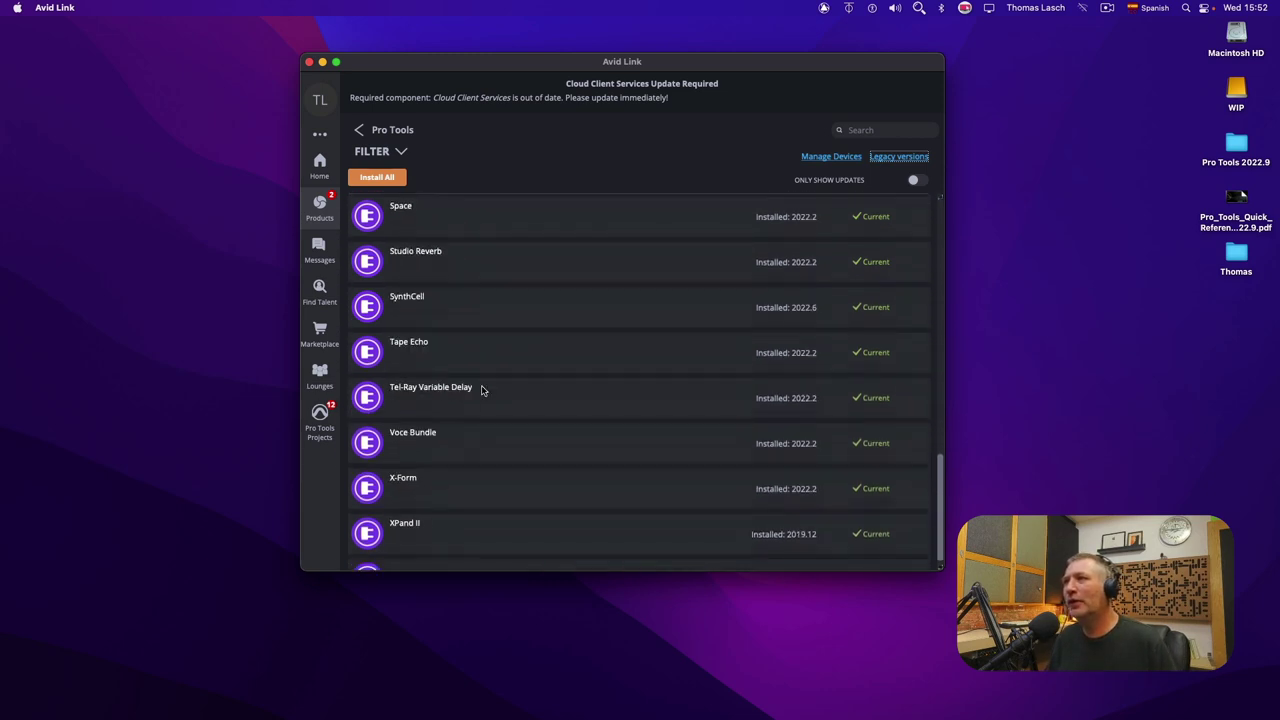
pyautogui.scroll(15, 481, 390)
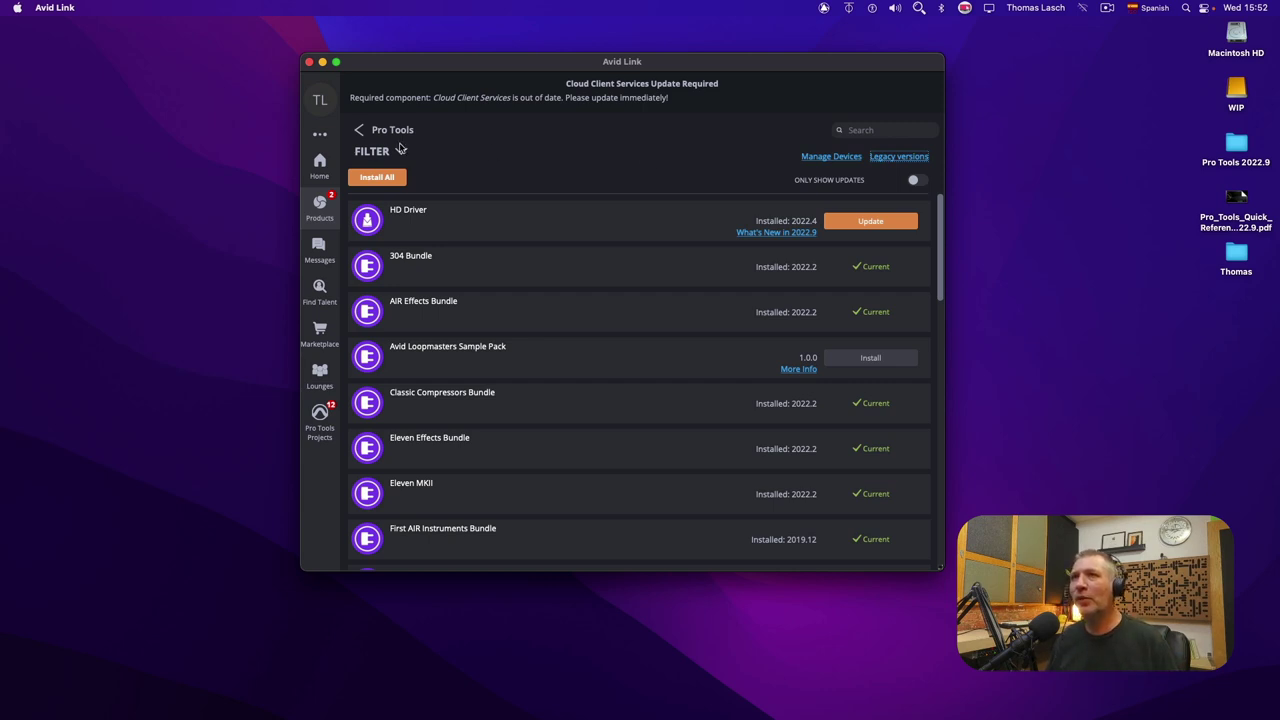
pyautogui.click(309, 61)
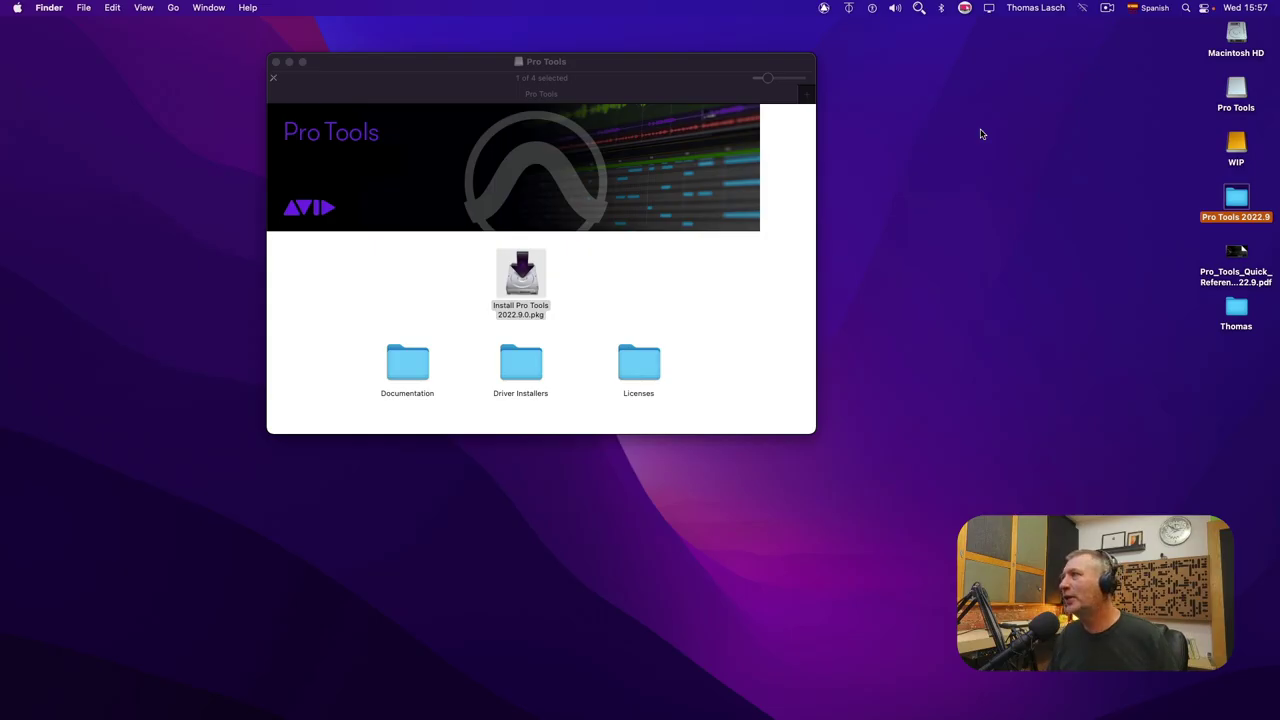
# - Inspect the contents of the Pro Tools 2022.9 desktop folder and return to the mounted Pro Tools disk image
pyautogui.click(711, 67)
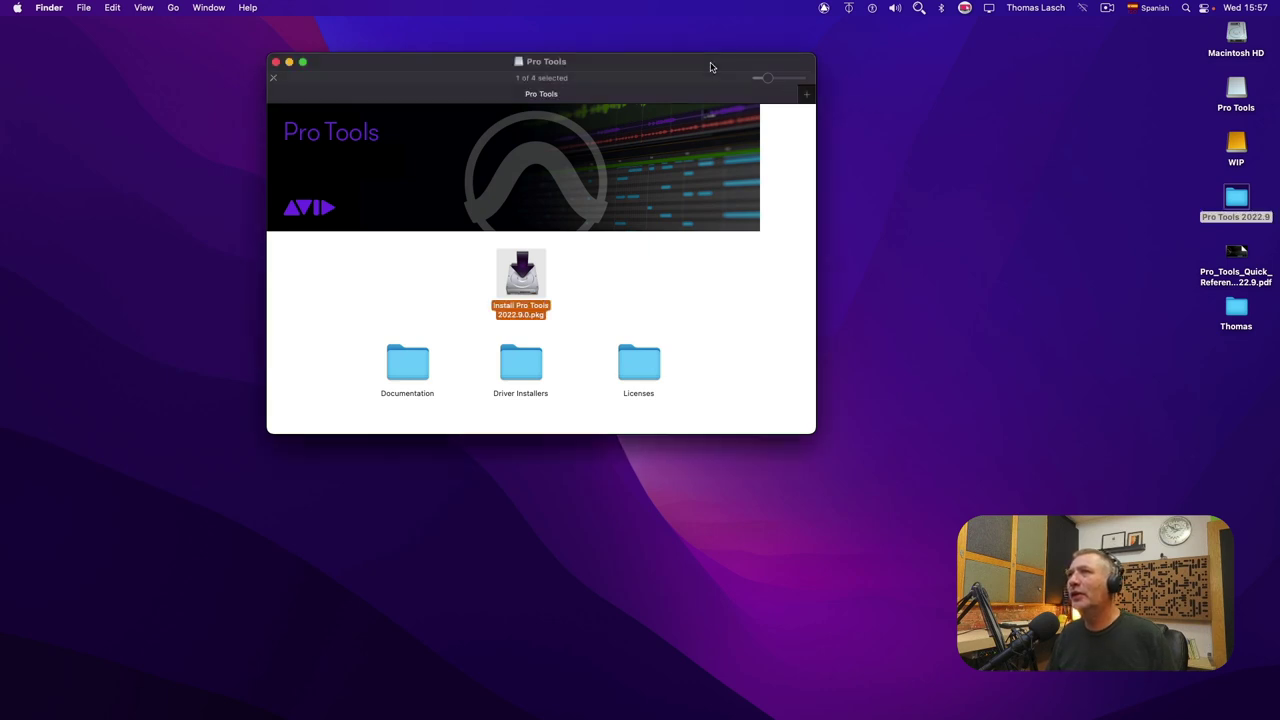
pyautogui.moveTo(607, 63); pyautogui.dragTo(609, 64)
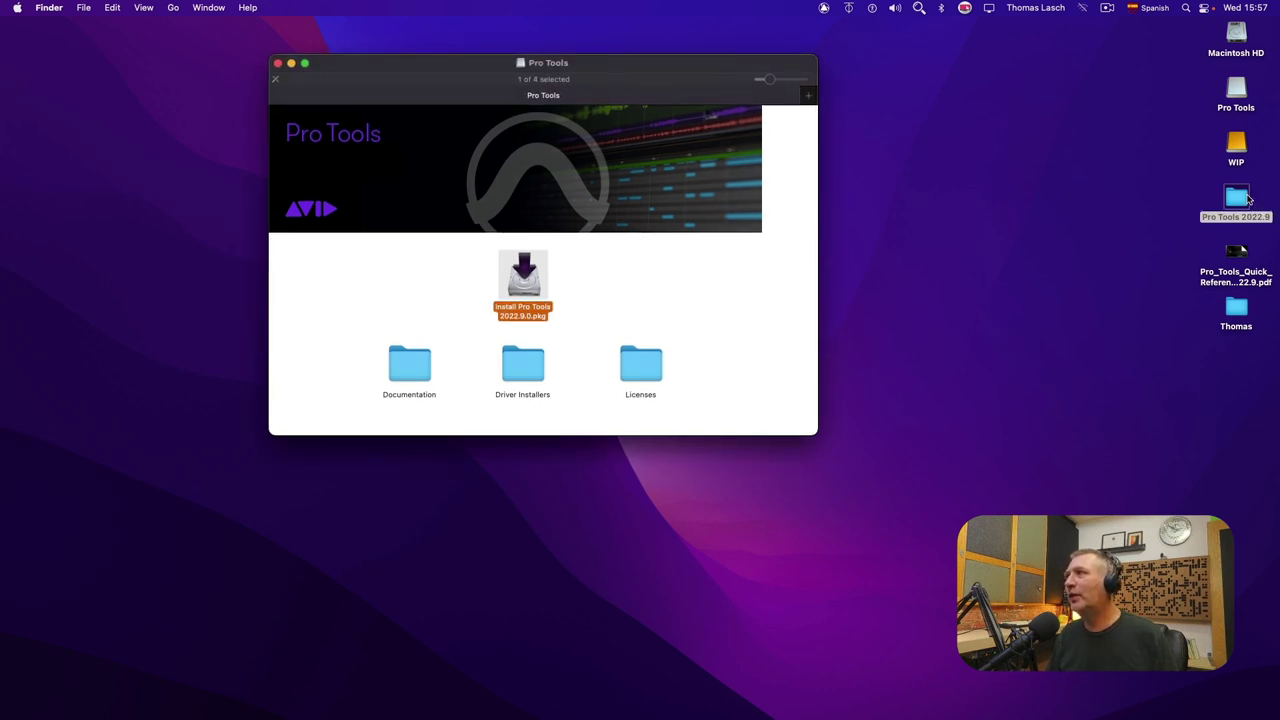
pyautogui.doubleClick(1247, 199)
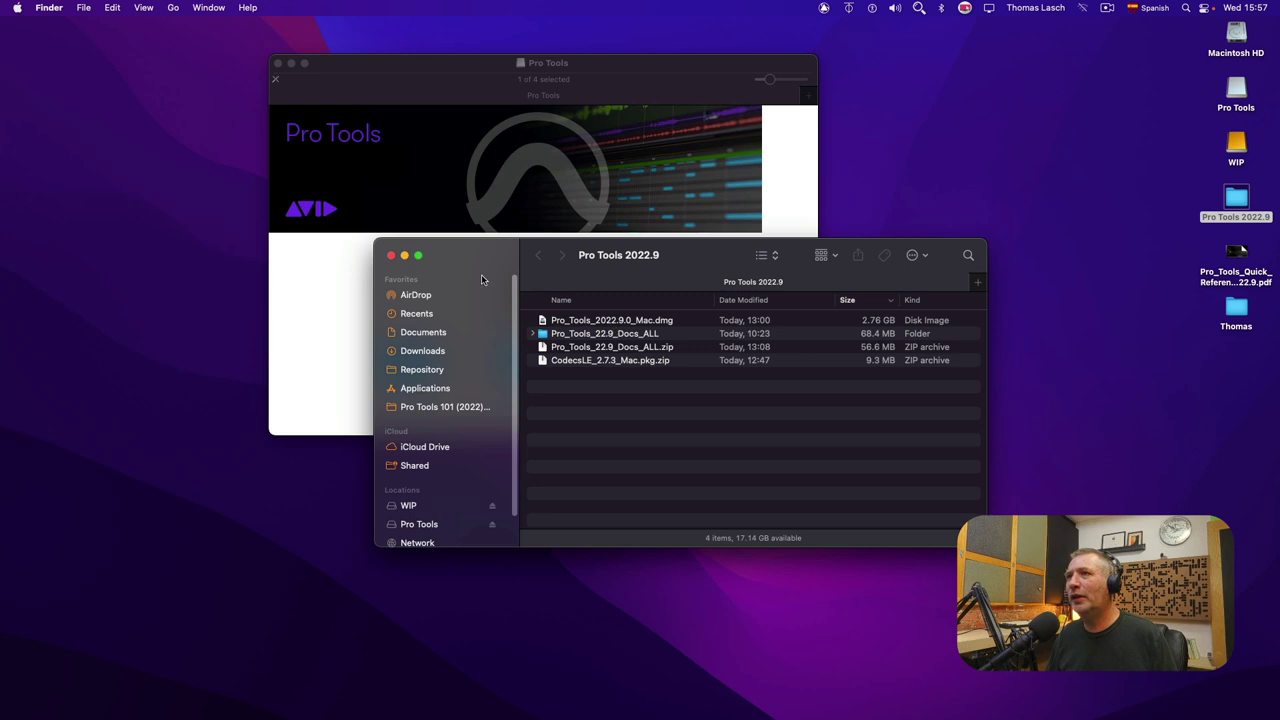
pyautogui.click(391, 255)
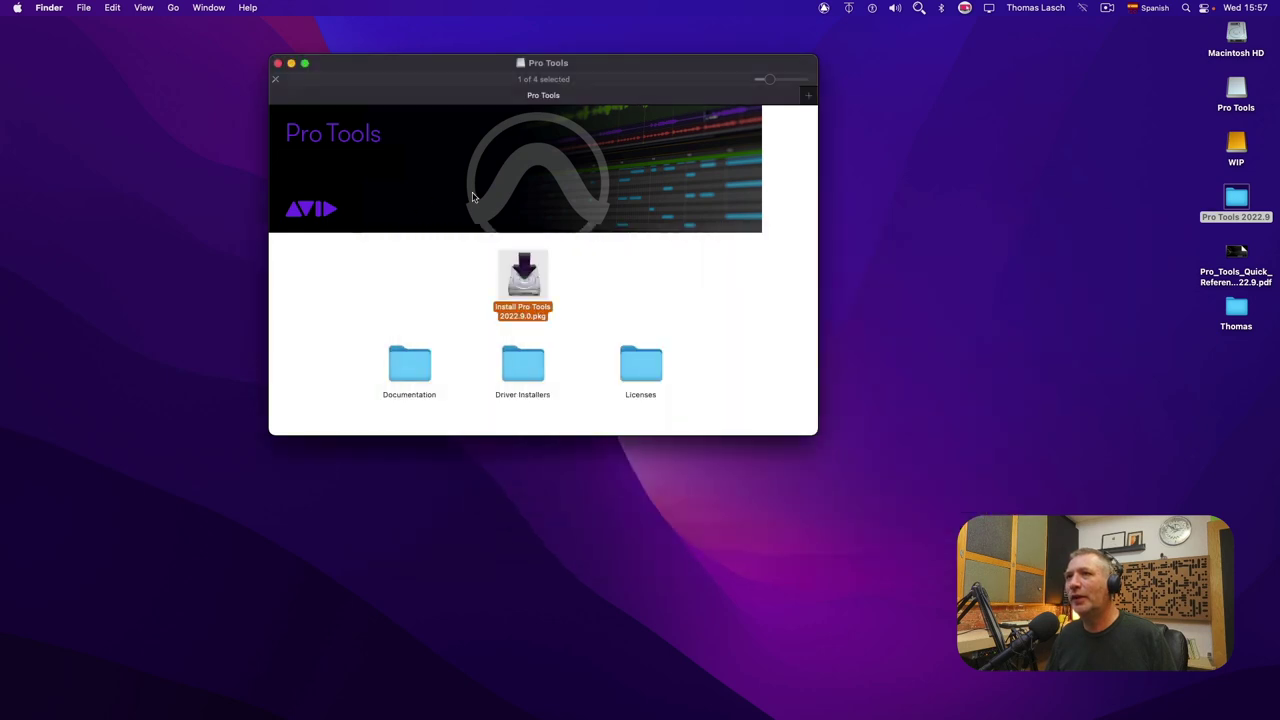
# - Run Install Pro Tools 2022.9.0.pkg as a standard install on Macintosh HD, allowing its compatibility check and authorizing with the account password
pyautogui.doubleClick(528, 283)
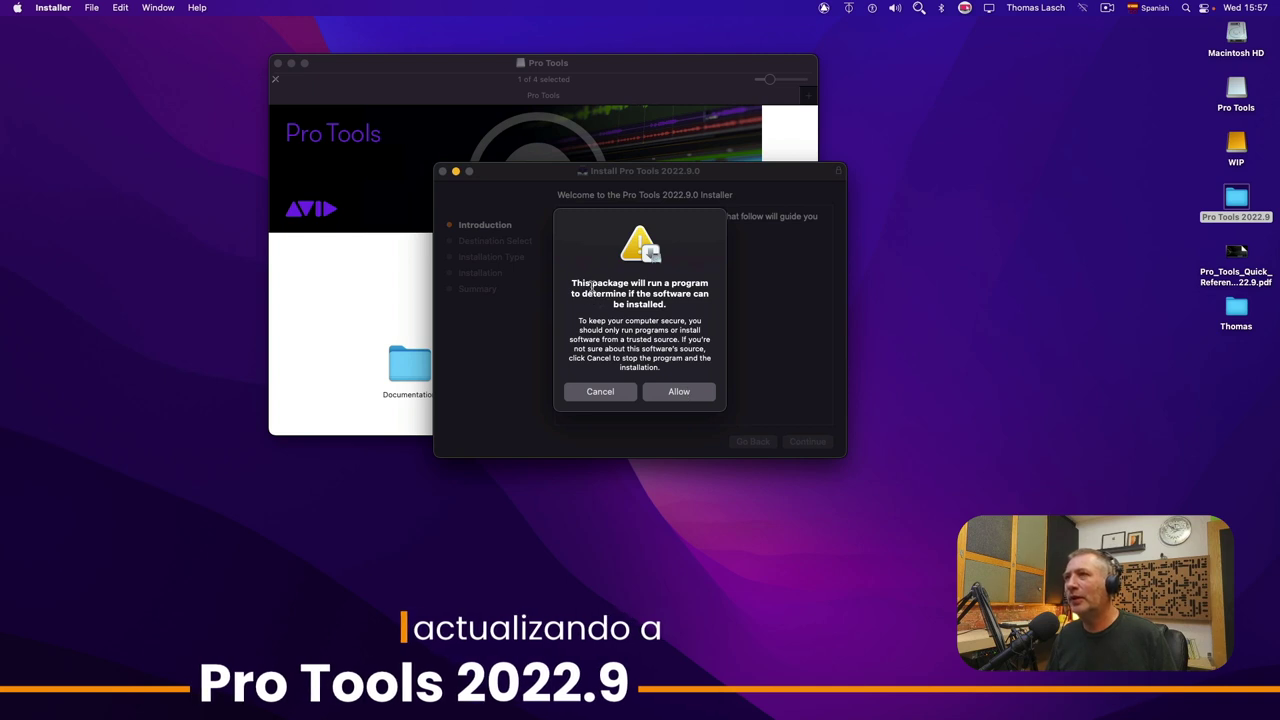
pyautogui.click(689, 396)
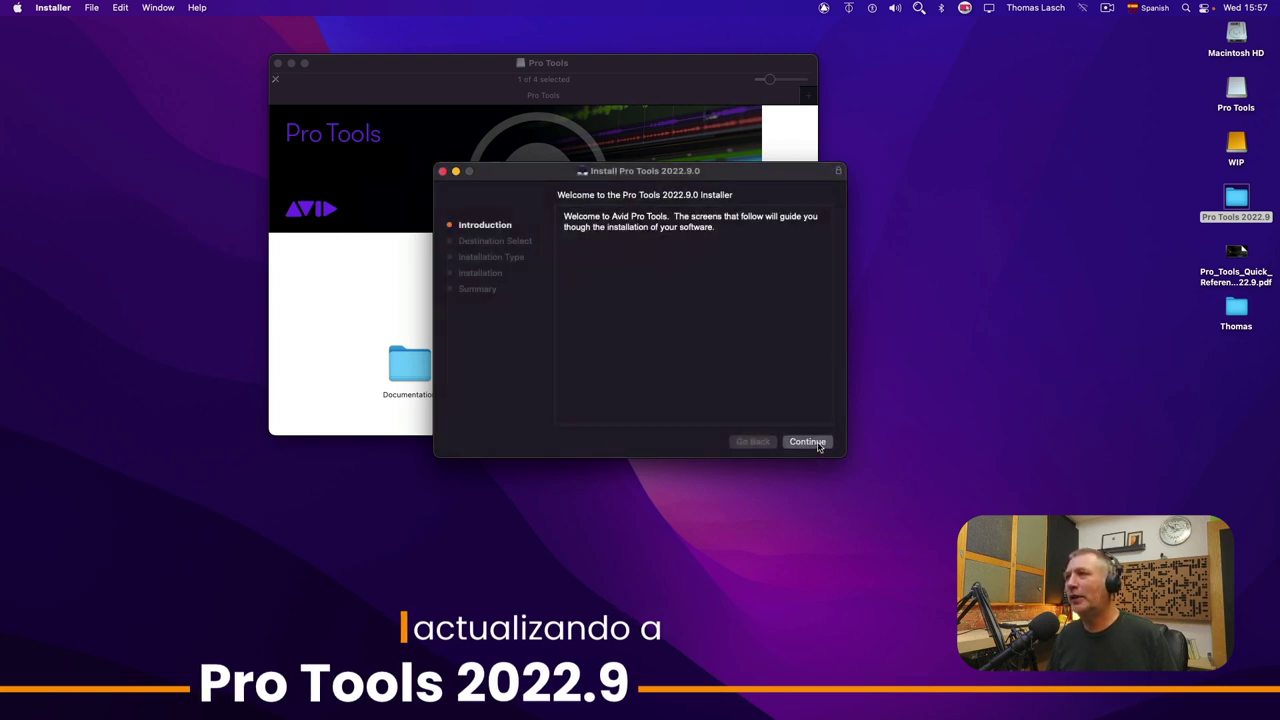
pyautogui.click(818, 446)
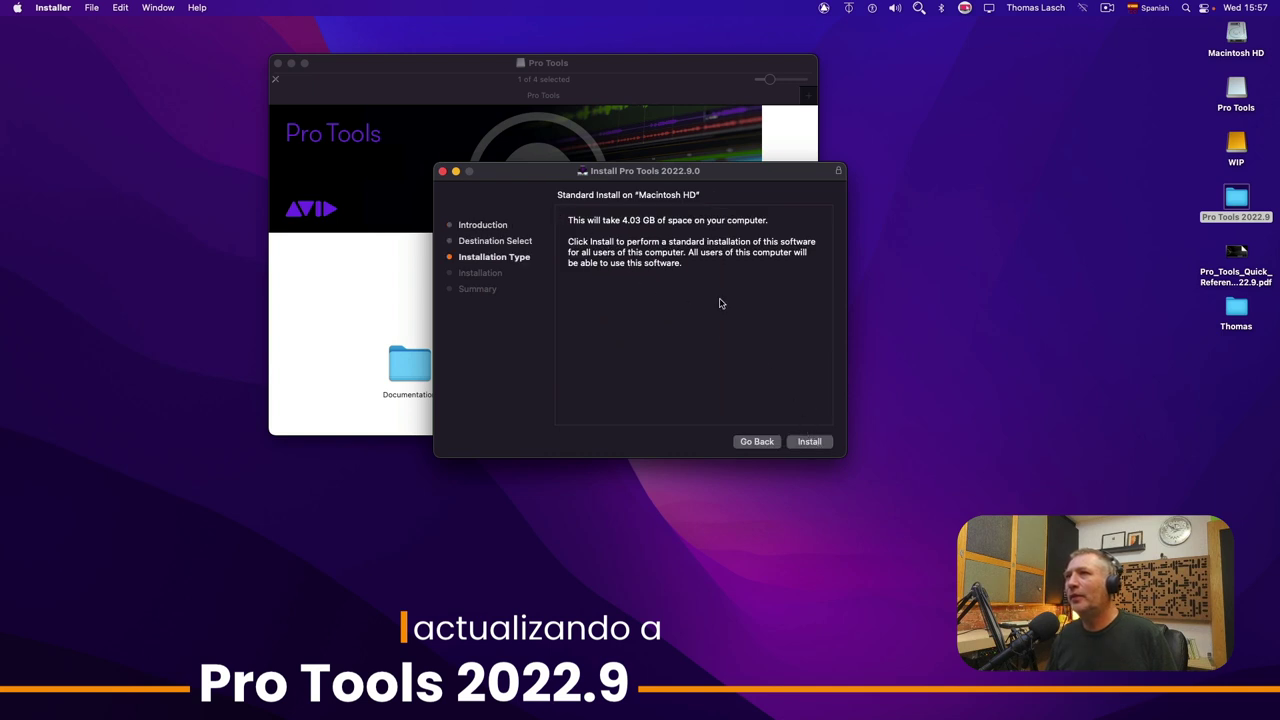
pyautogui.click(812, 441)
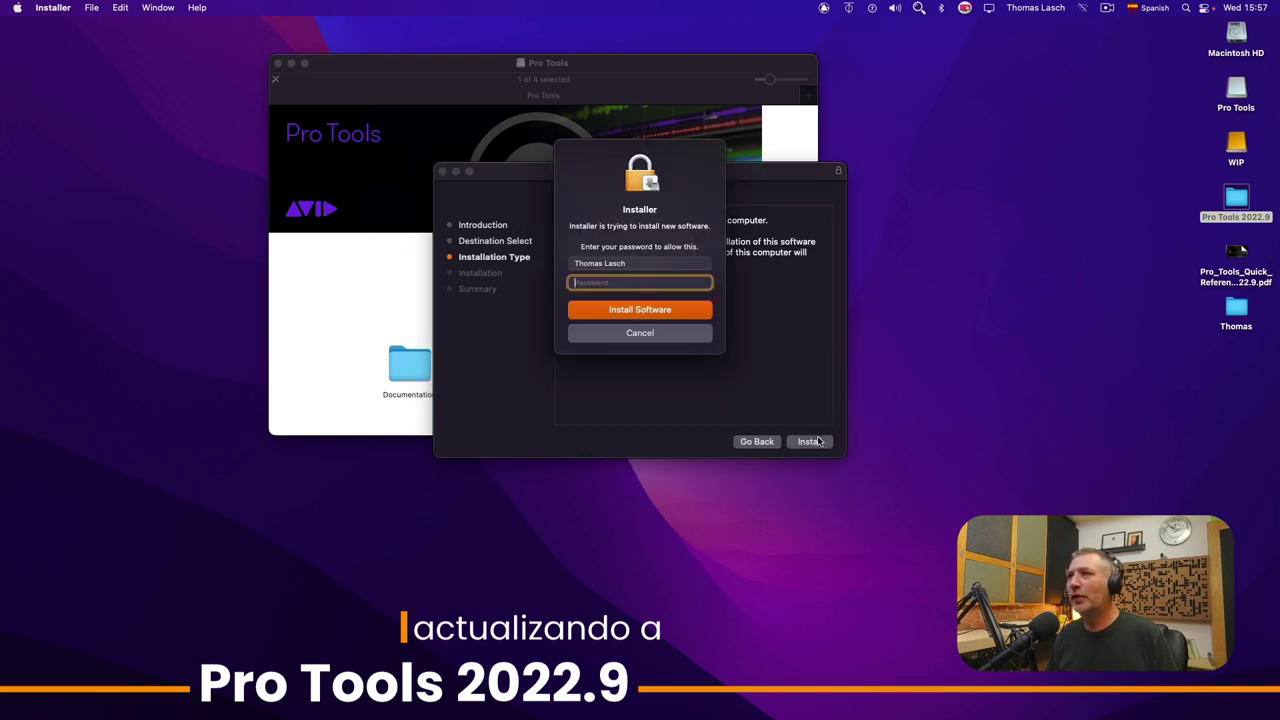
pyautogui.write('••••••')
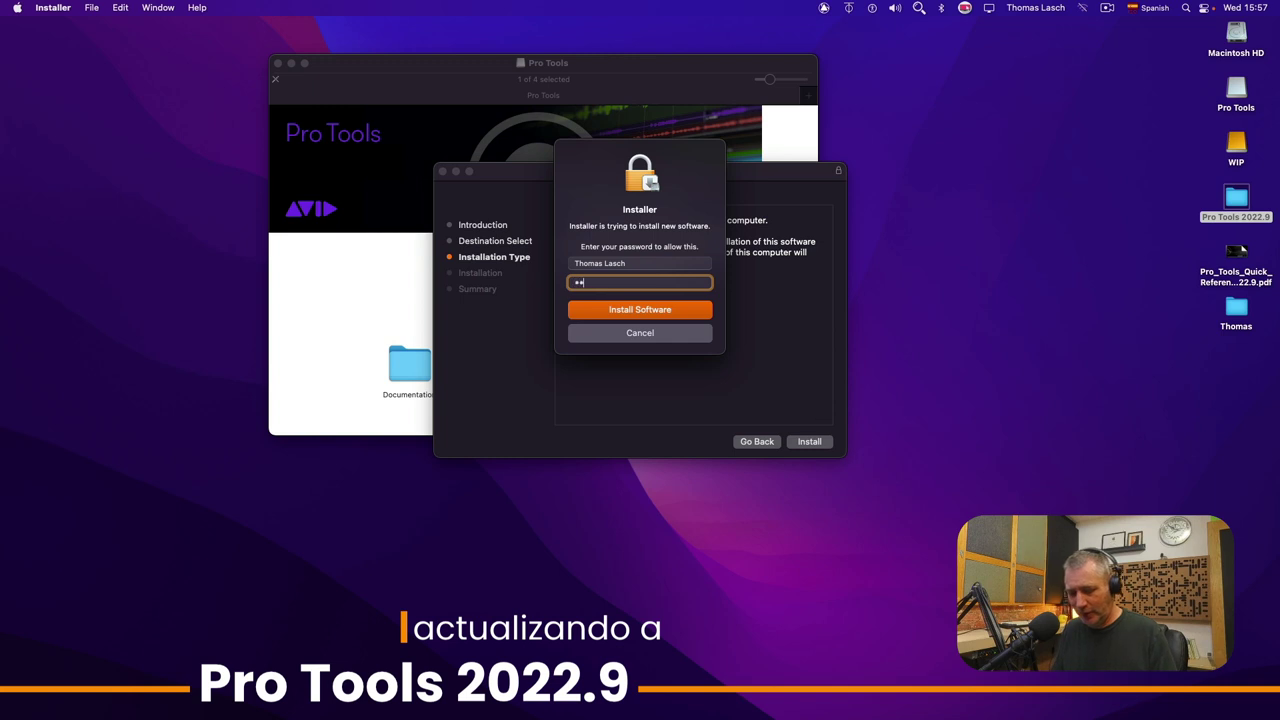
pyautogui.press('Return')
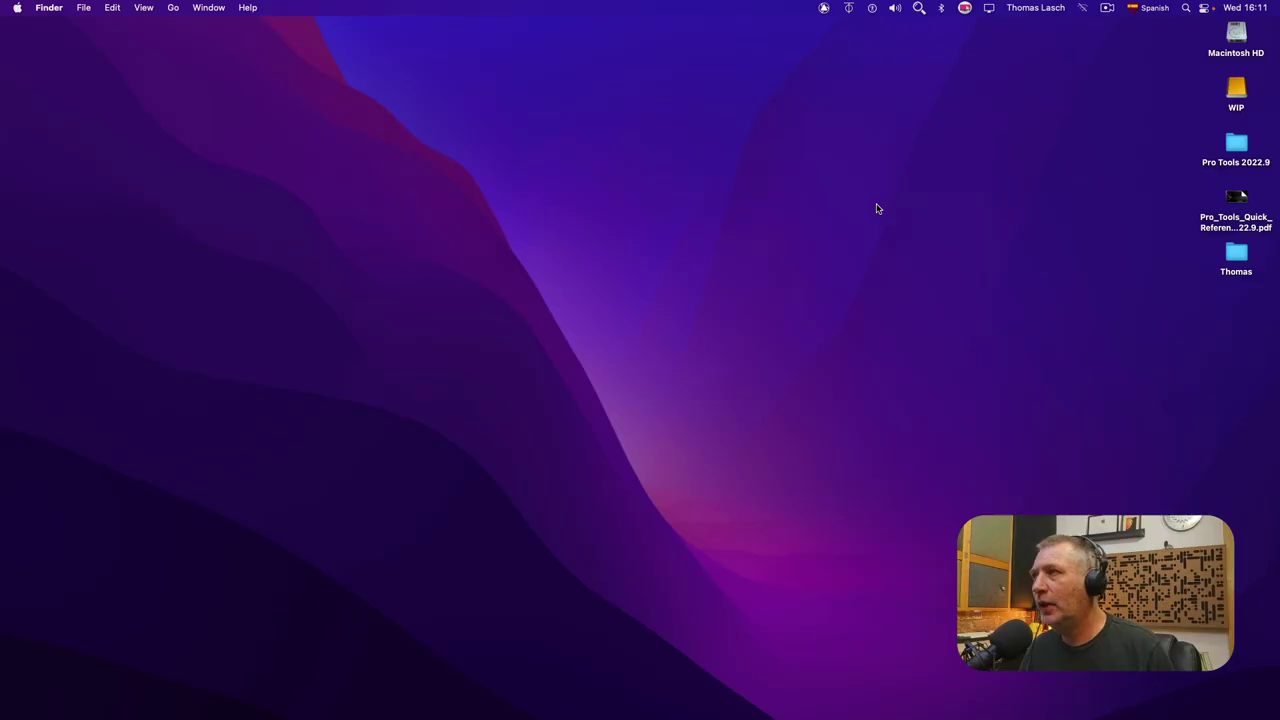
# - Check the installed Pro Tools version in the application's Finder information within the Applications folder, and close both windows
pyautogui.press('super+shift+a')
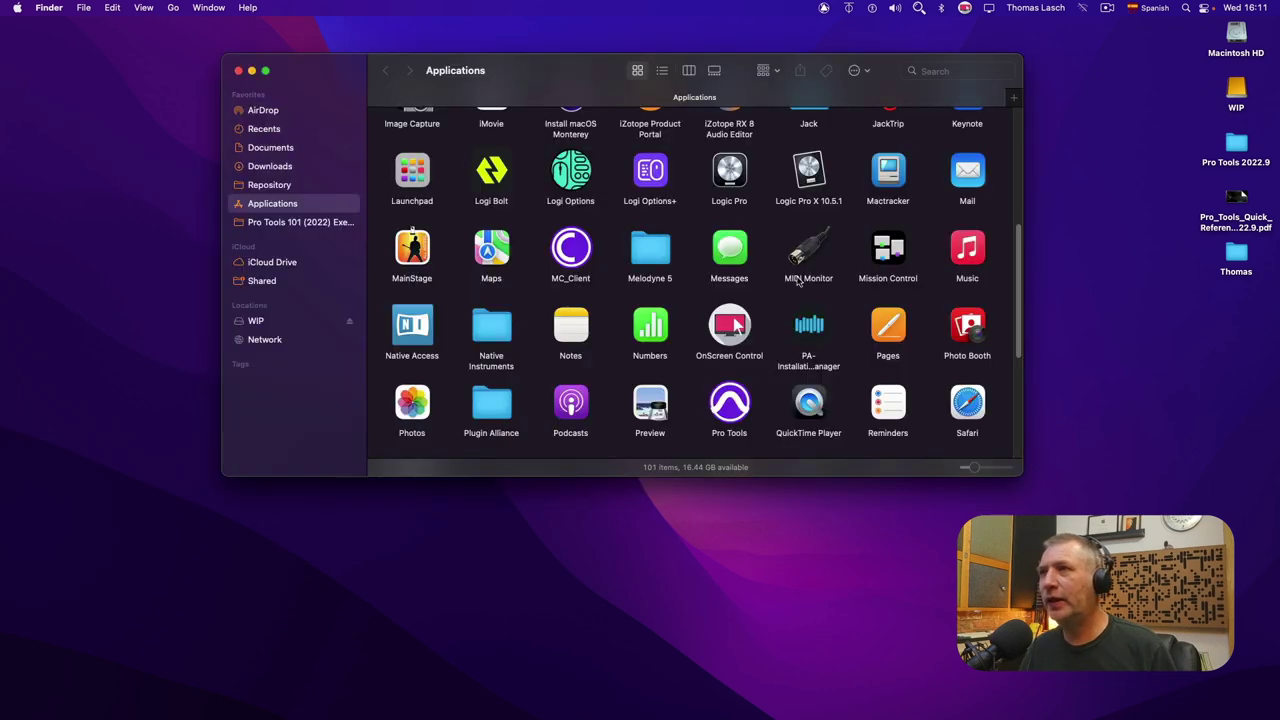
pyautogui.click(731, 405)
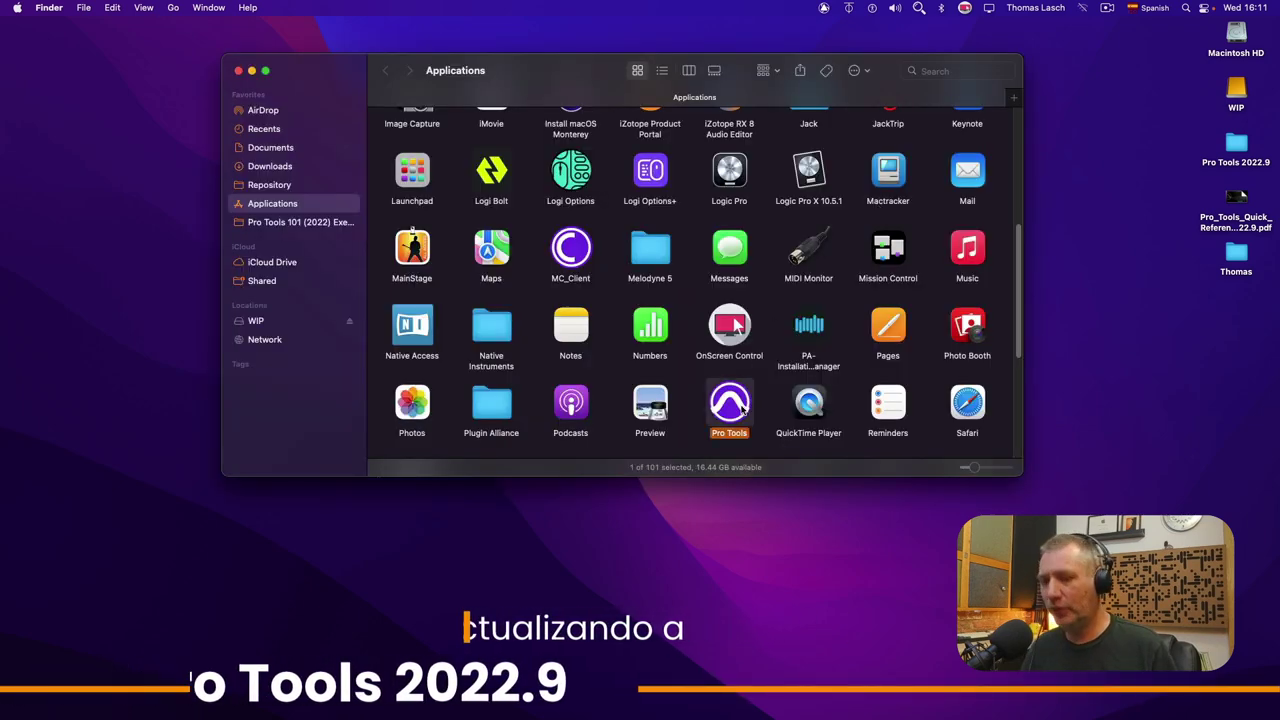
pyautogui.press('super+i')
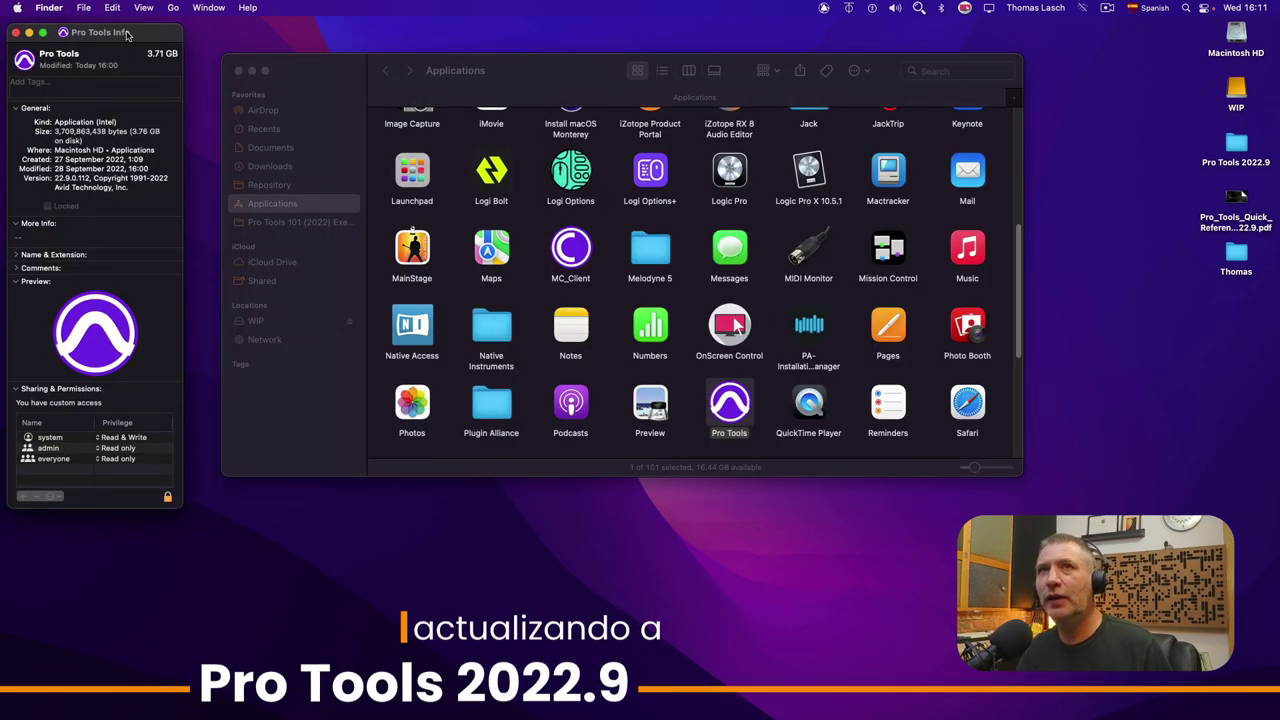
pyautogui.moveTo(126, 34); pyautogui.dragTo(343, 39)
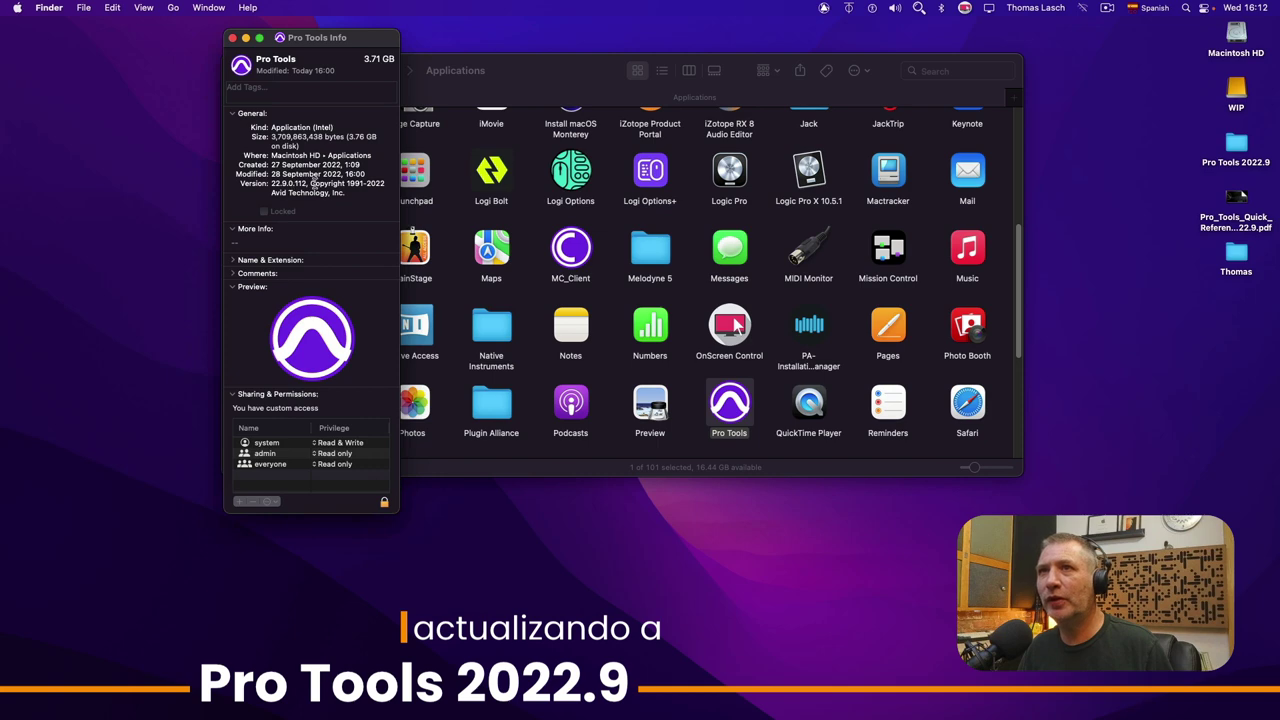
pyautogui.click(232, 37)
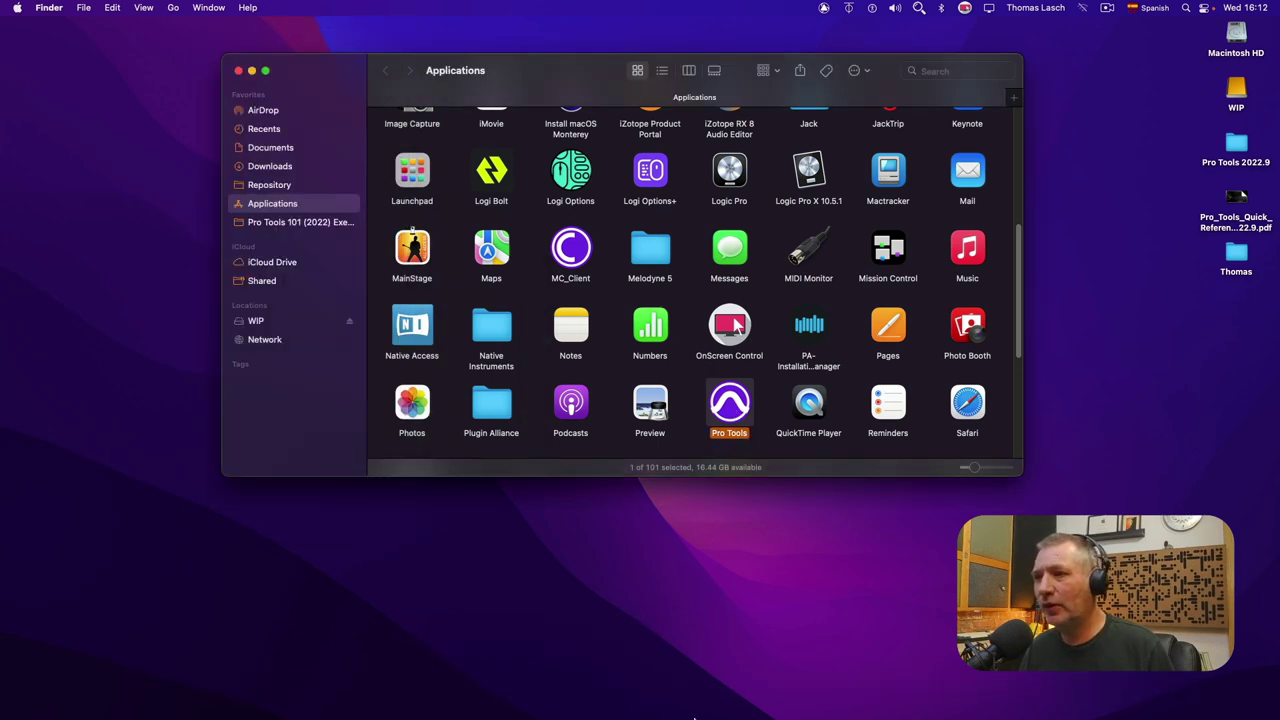
pyautogui.moveTo(692, 717)
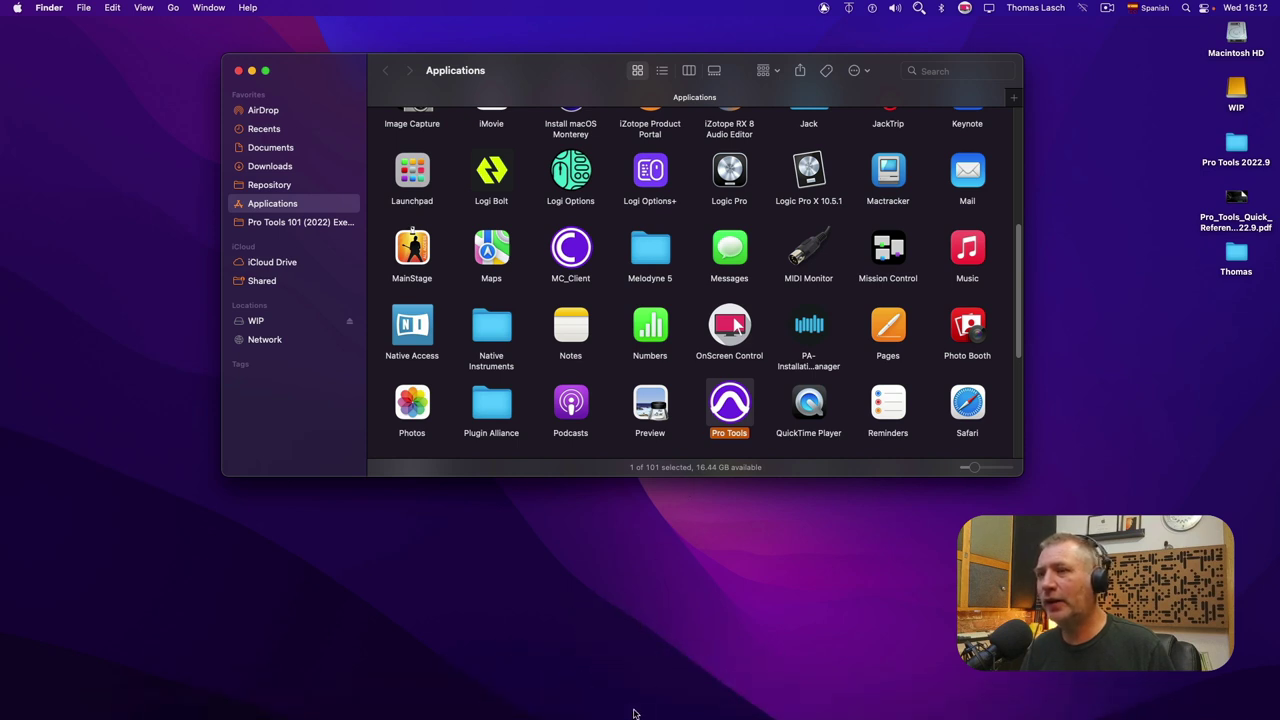
pyautogui.click(238, 71)
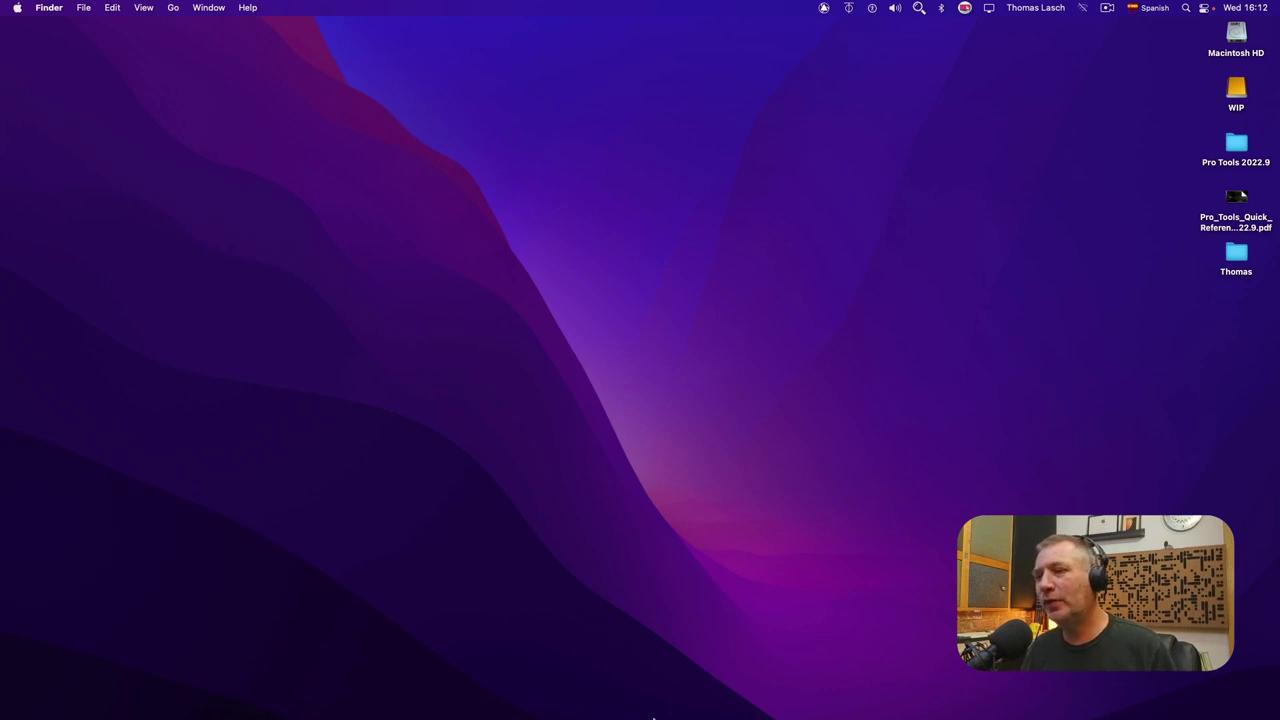
# - Switch to iLok License Manager and check for application updates
pyautogui.moveTo(654, 717)
pyautogui.click(593, 686)
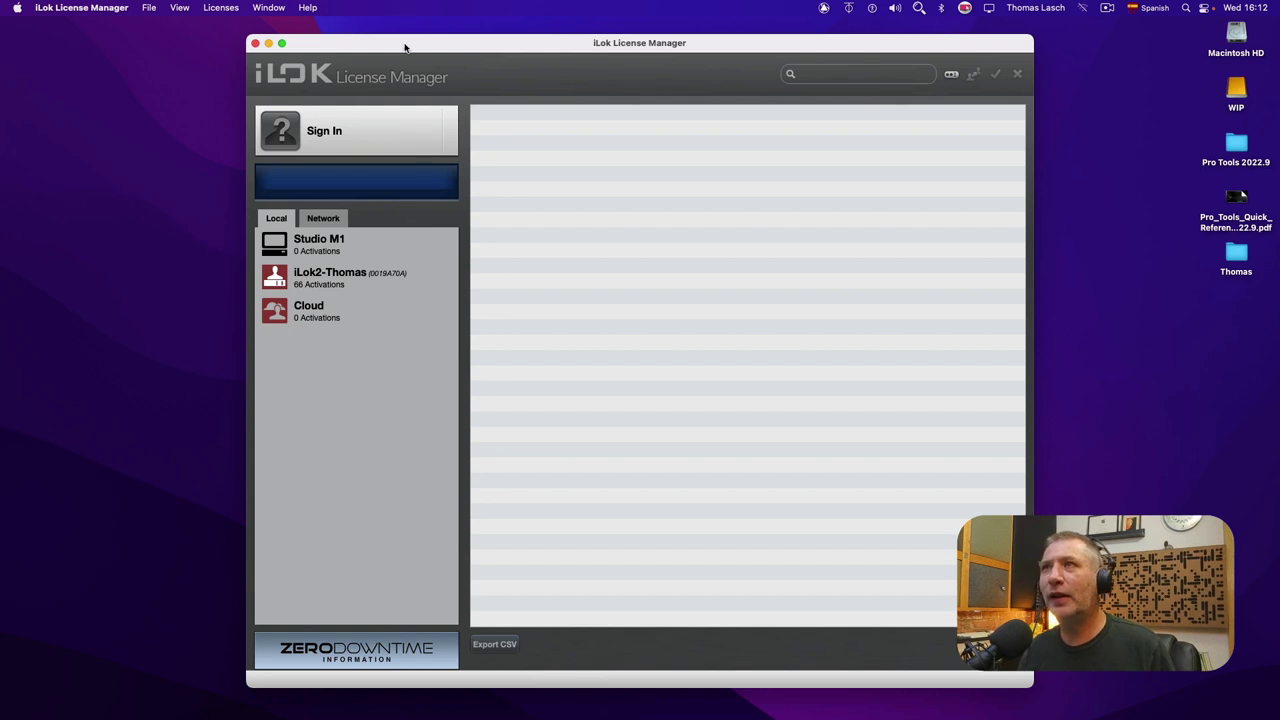
pyautogui.moveTo(403, 49); pyautogui.dragTo(398, 42)
pyautogui.click(60, 8)
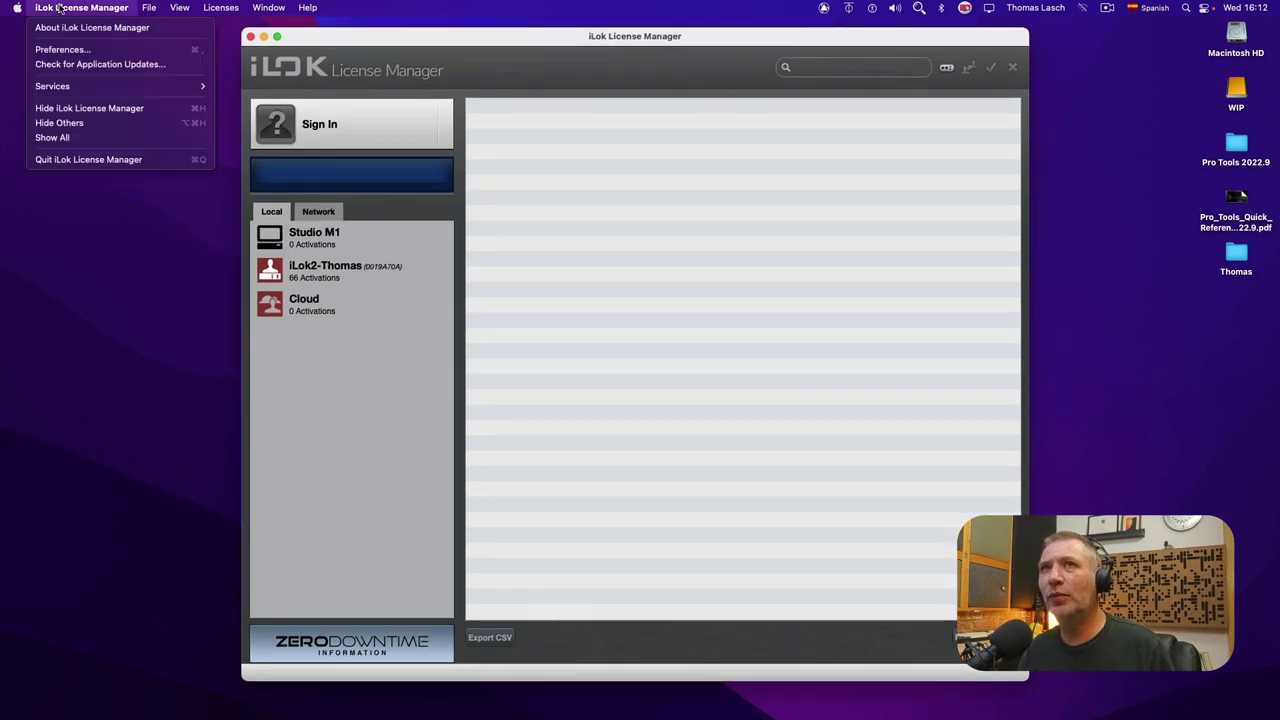
pyautogui.click(71, 64)
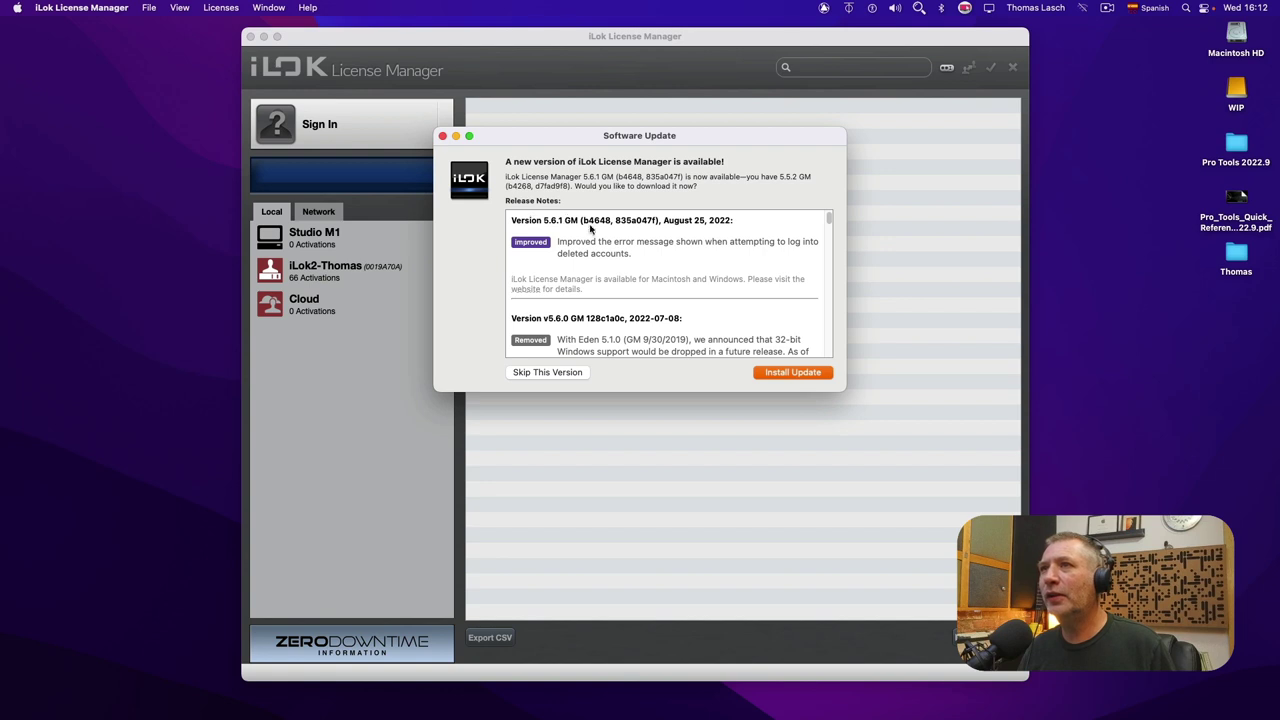
# - Install the iLok License Manager 5.6.1 update and relaunch, authorizing the change with the account password
pyautogui.click(782, 376)
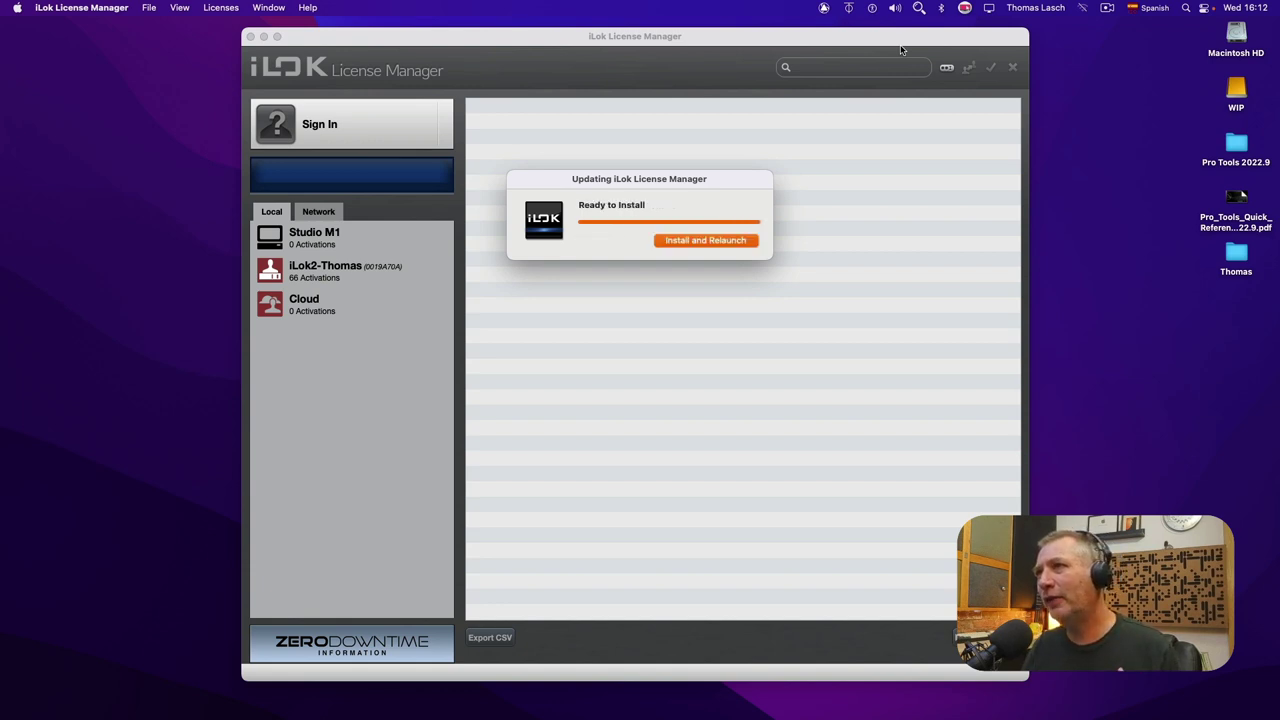
pyautogui.click(736, 241)
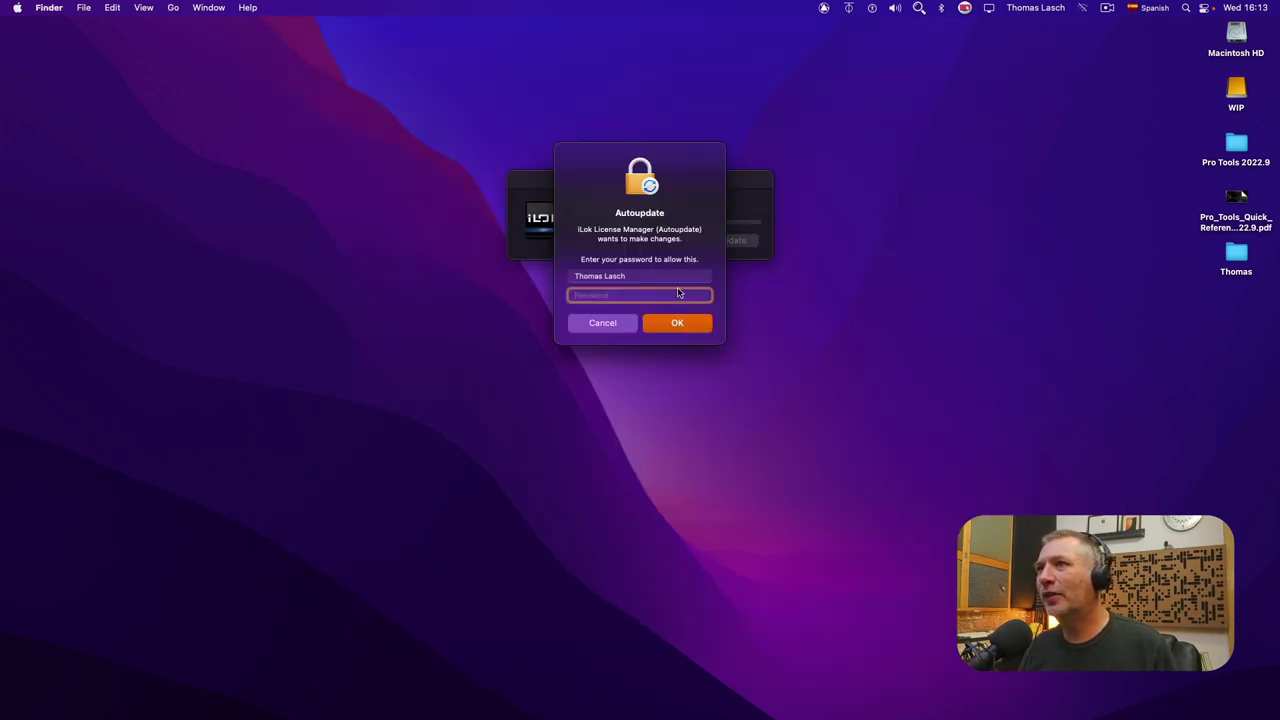
pyautogui.write('••••••••')
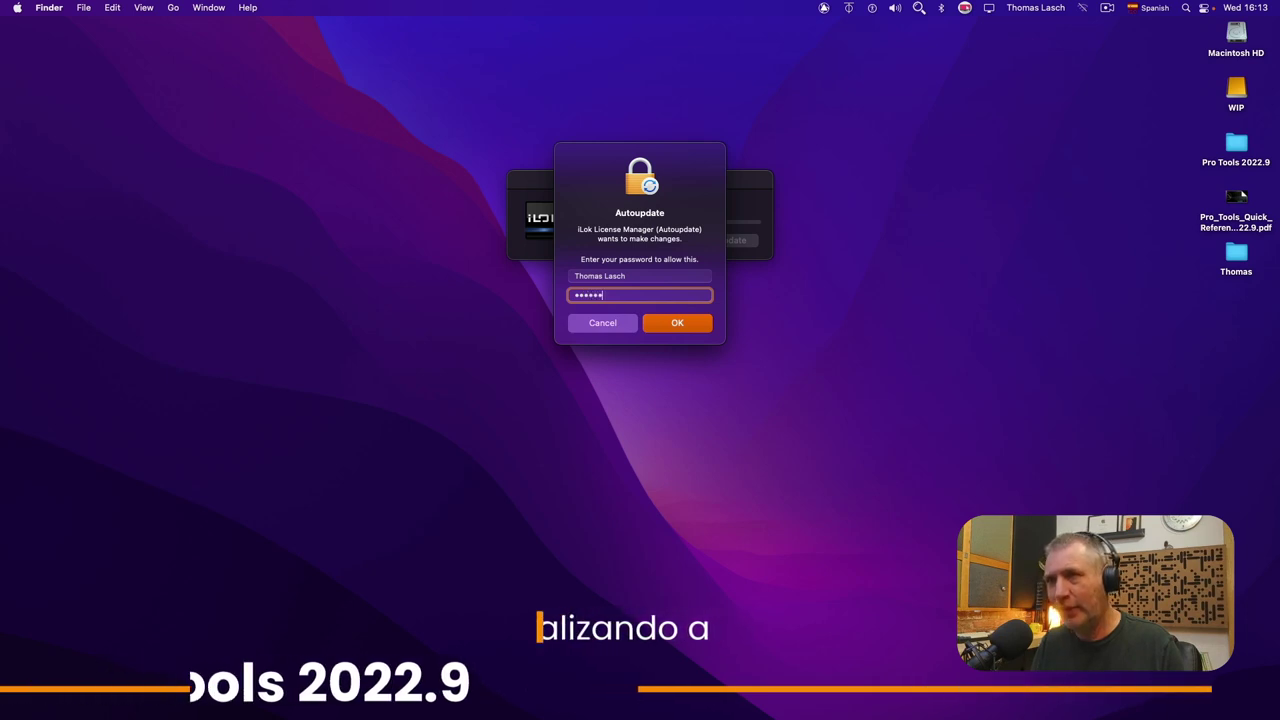
pyautogui.press('Return')
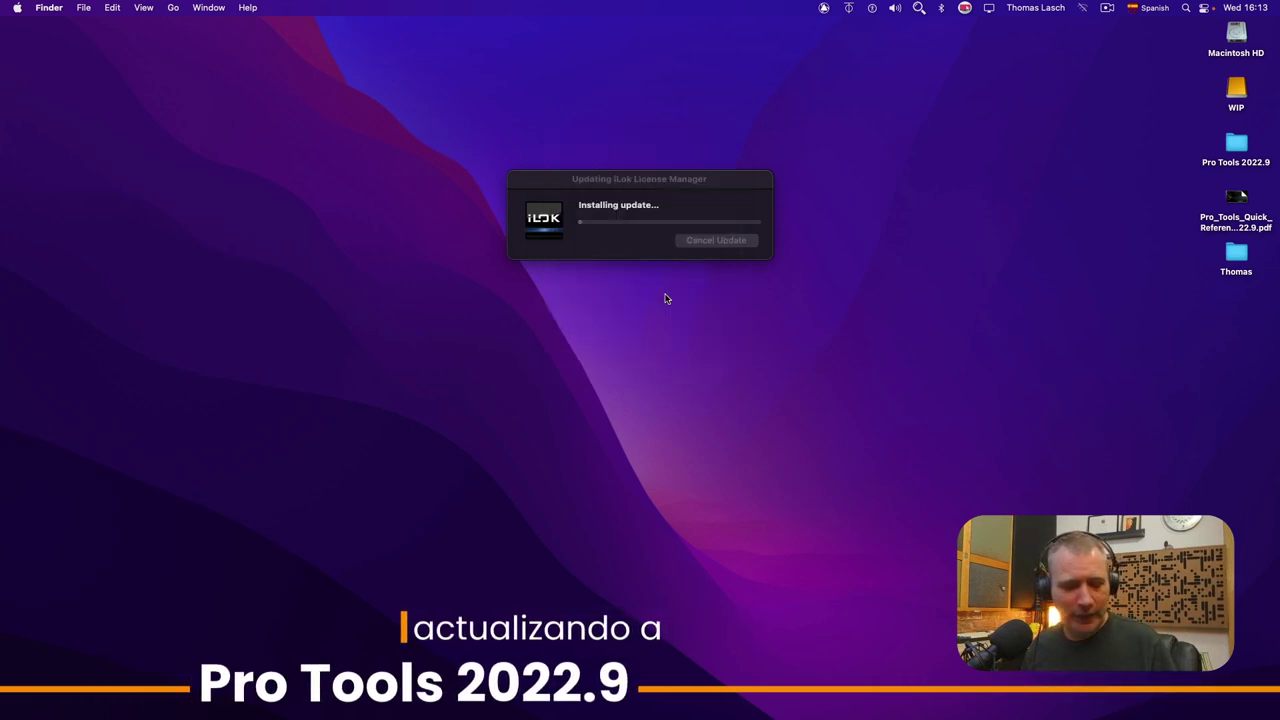
pyautogui.moveTo(675, 170); pyautogui.dragTo(692, 165)
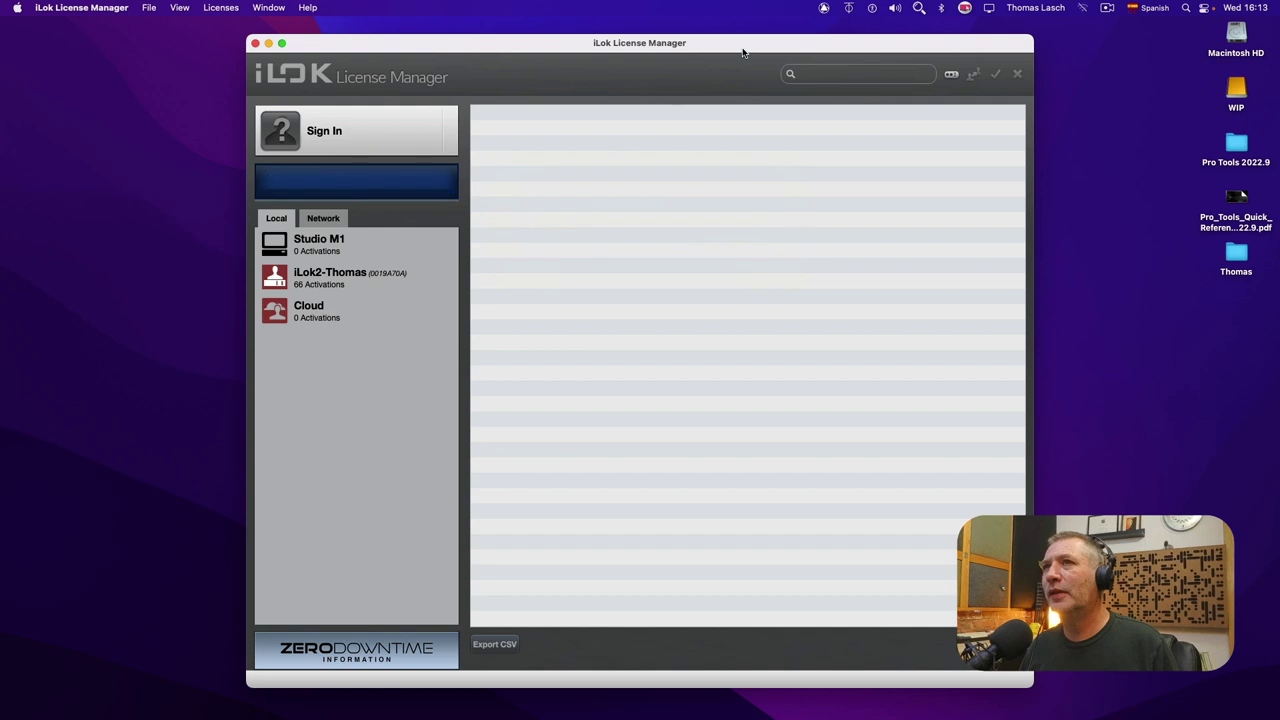
# - Check iLok License Manager's version number in its About information, and close both windows
pyautogui.moveTo(488, 46); pyautogui.dragTo(469, 49)
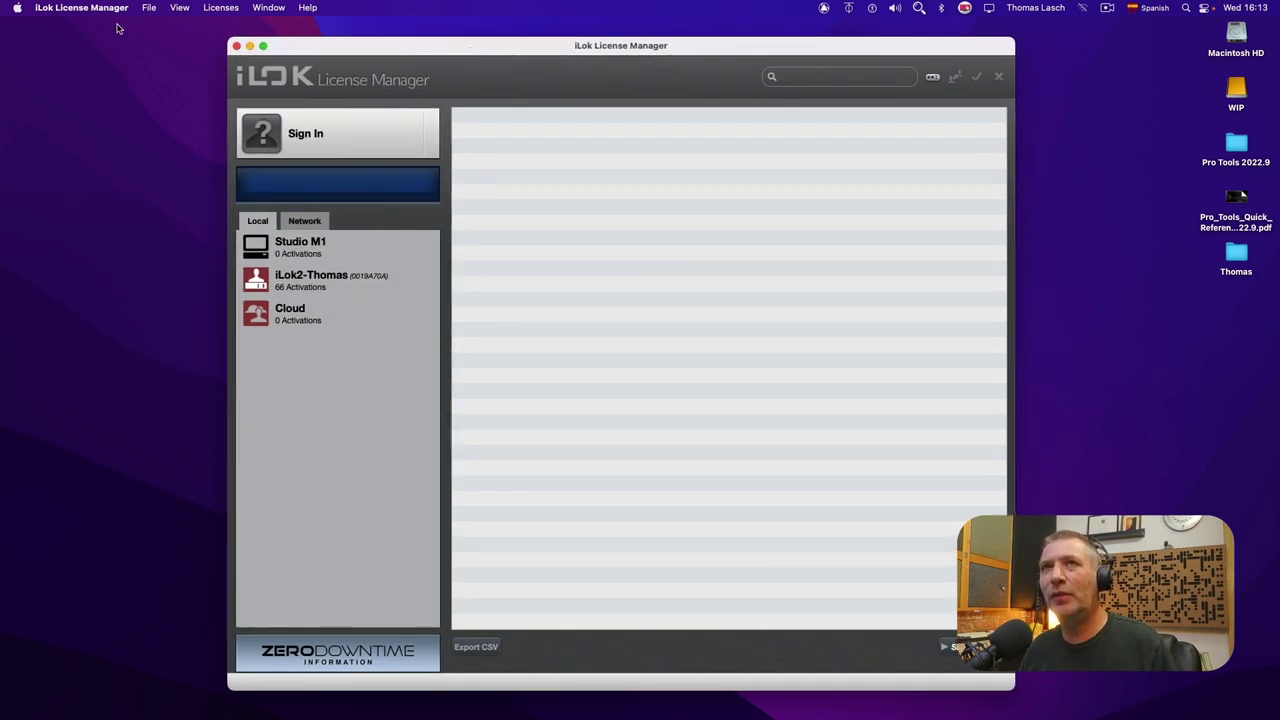
pyautogui.click(81, 8)
pyautogui.click(83, 28)
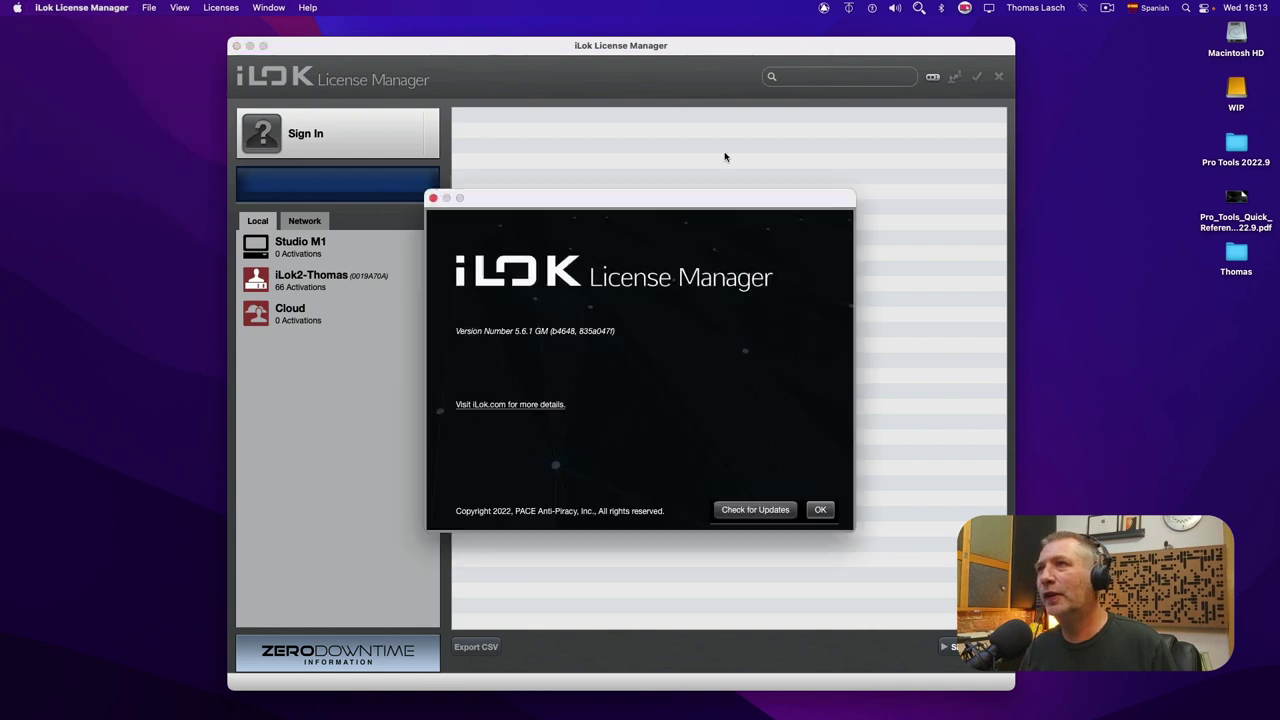
pyautogui.click(433, 199)
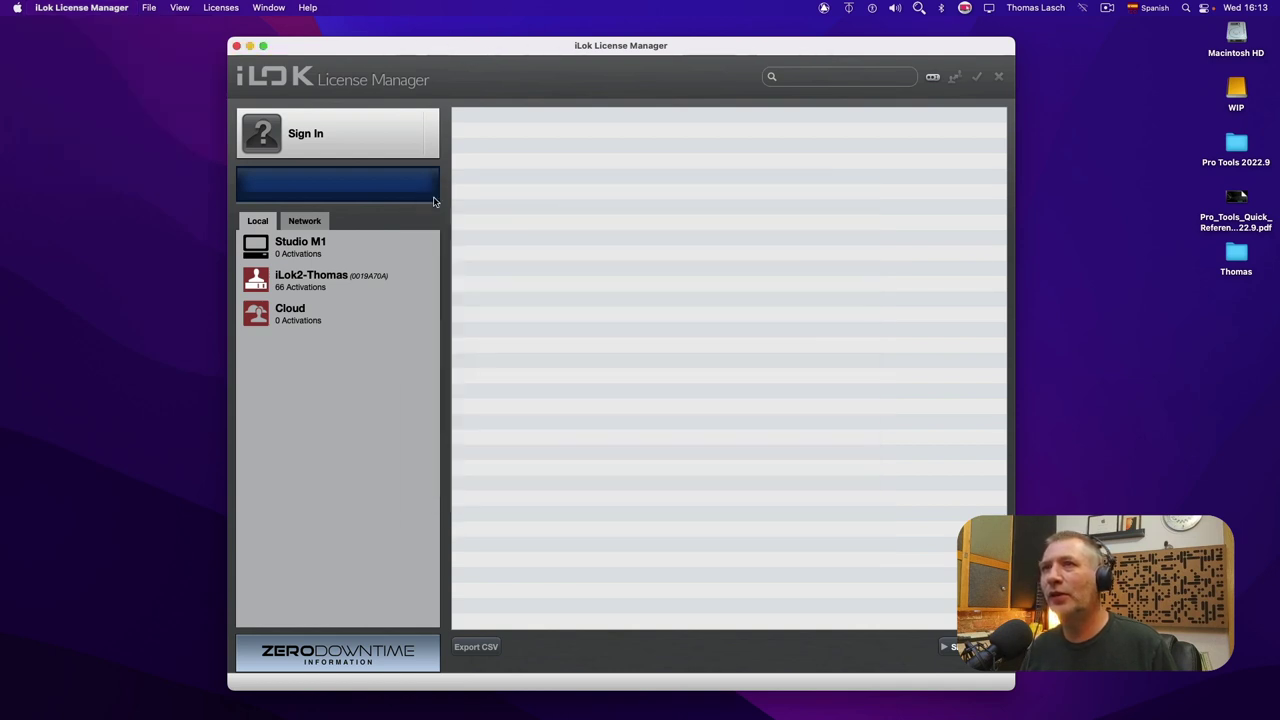
pyautogui.click(236, 46)
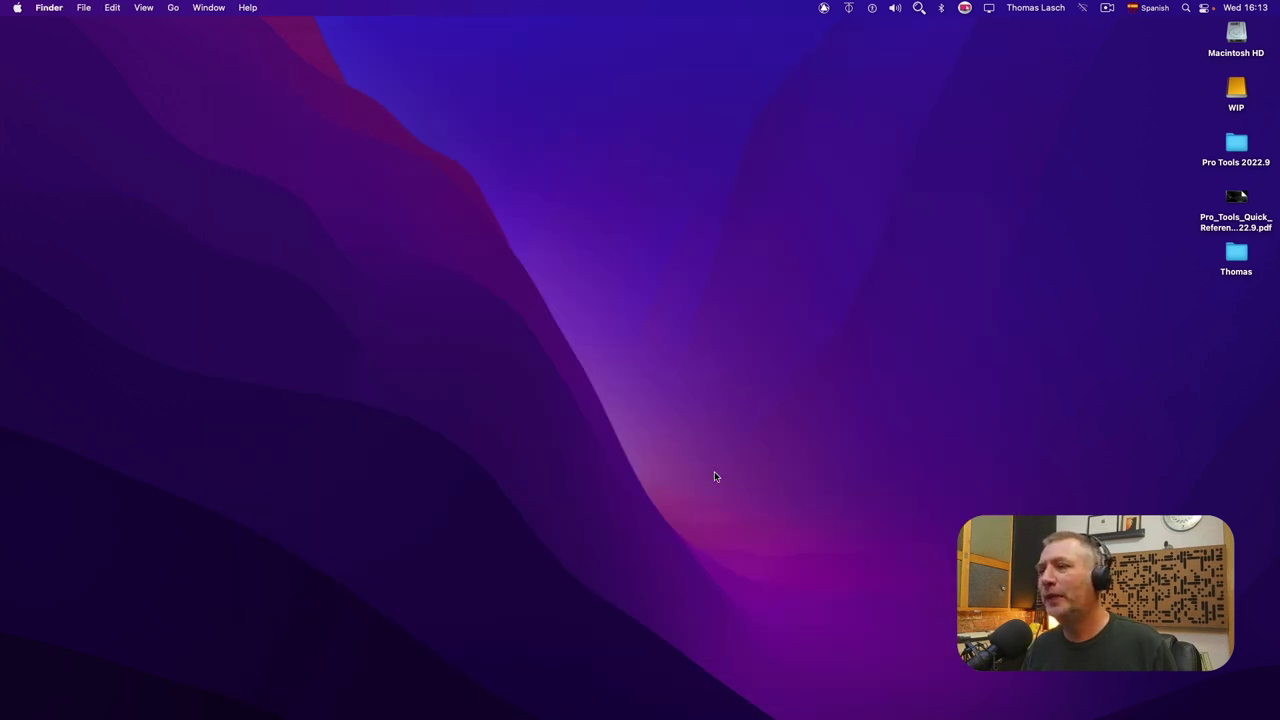
# - Launch Pro Tools and allow its new helper tool to install by entering the account password
pyautogui.moveTo(735, 712)
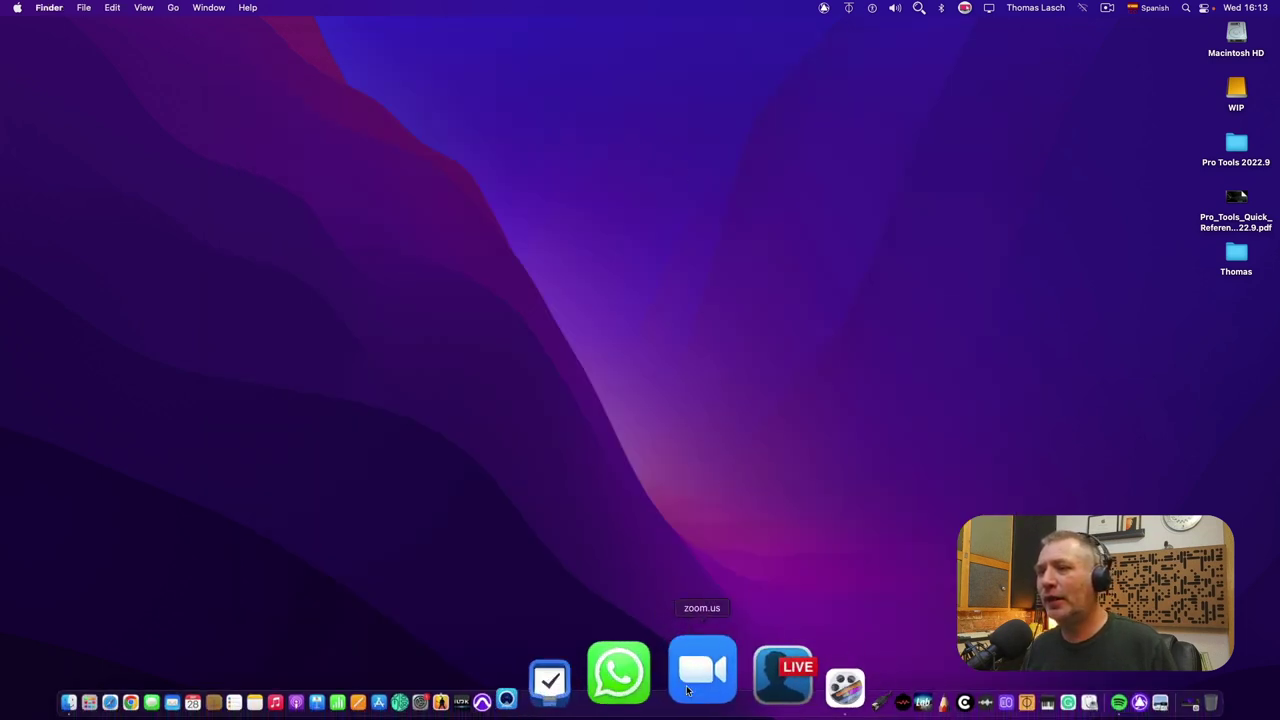
pyautogui.click(614, 675)
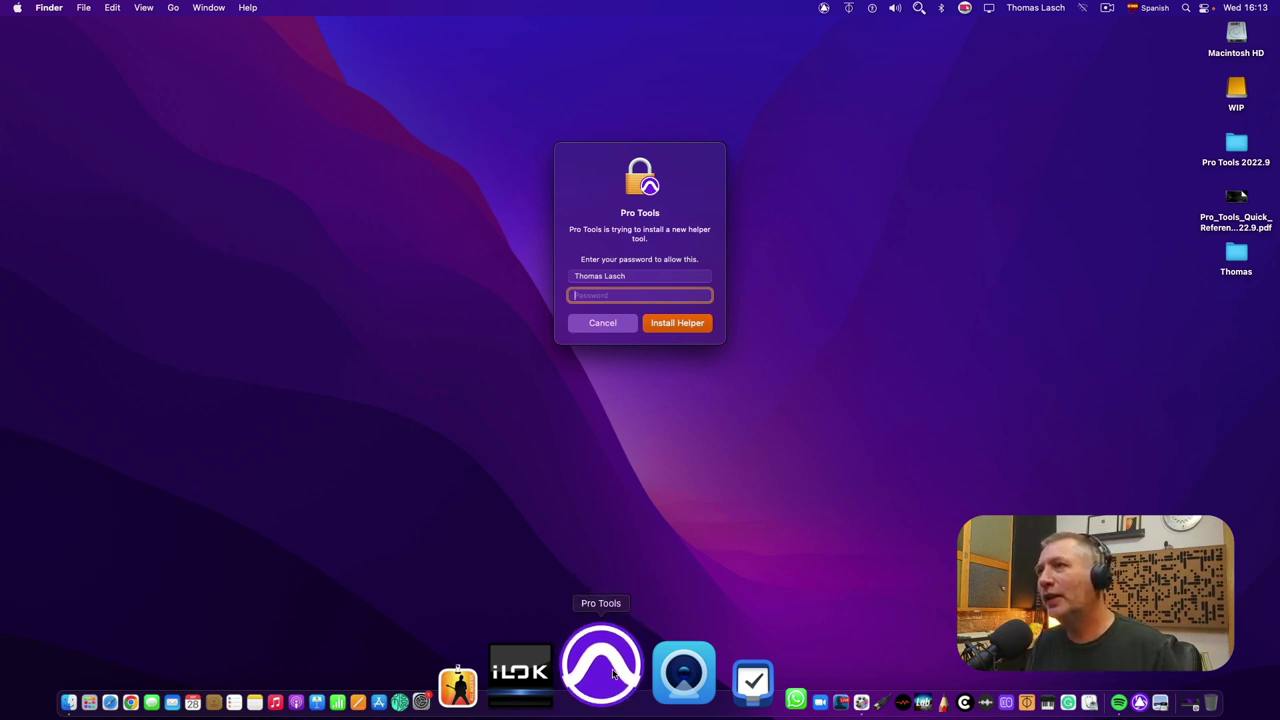
pyautogui.write('•••••••')
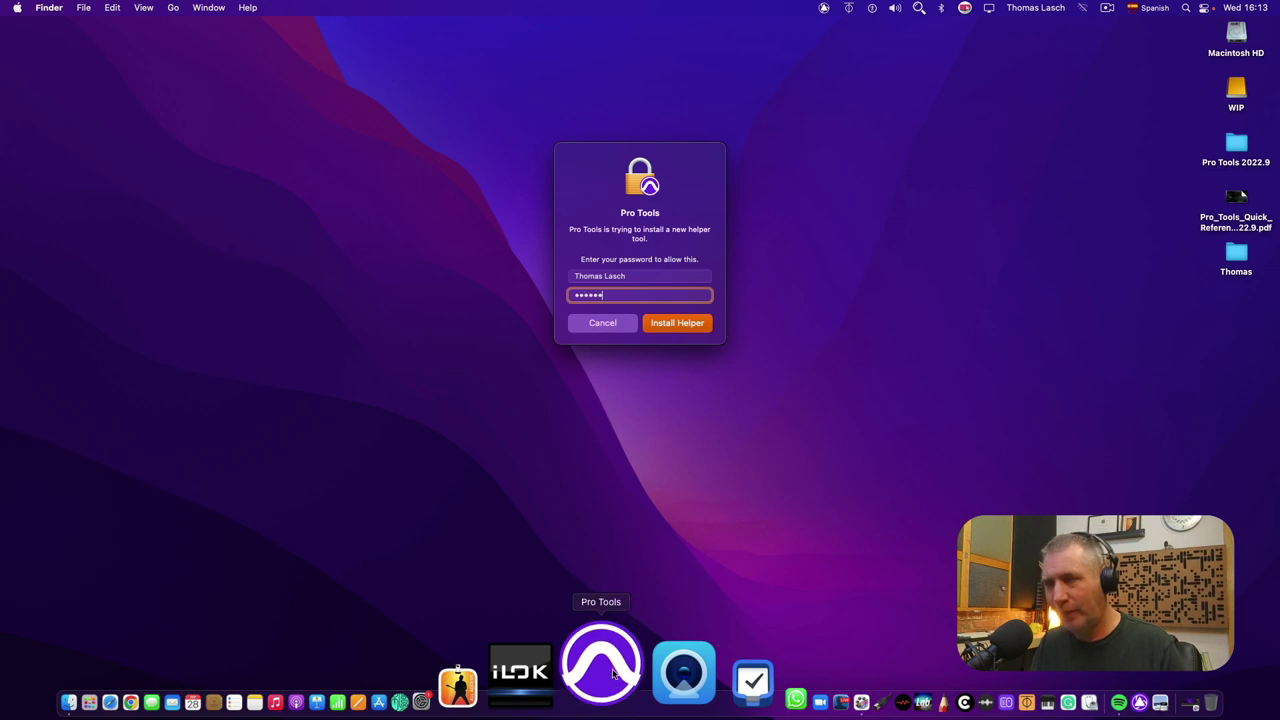
pyautogui.press('Return')
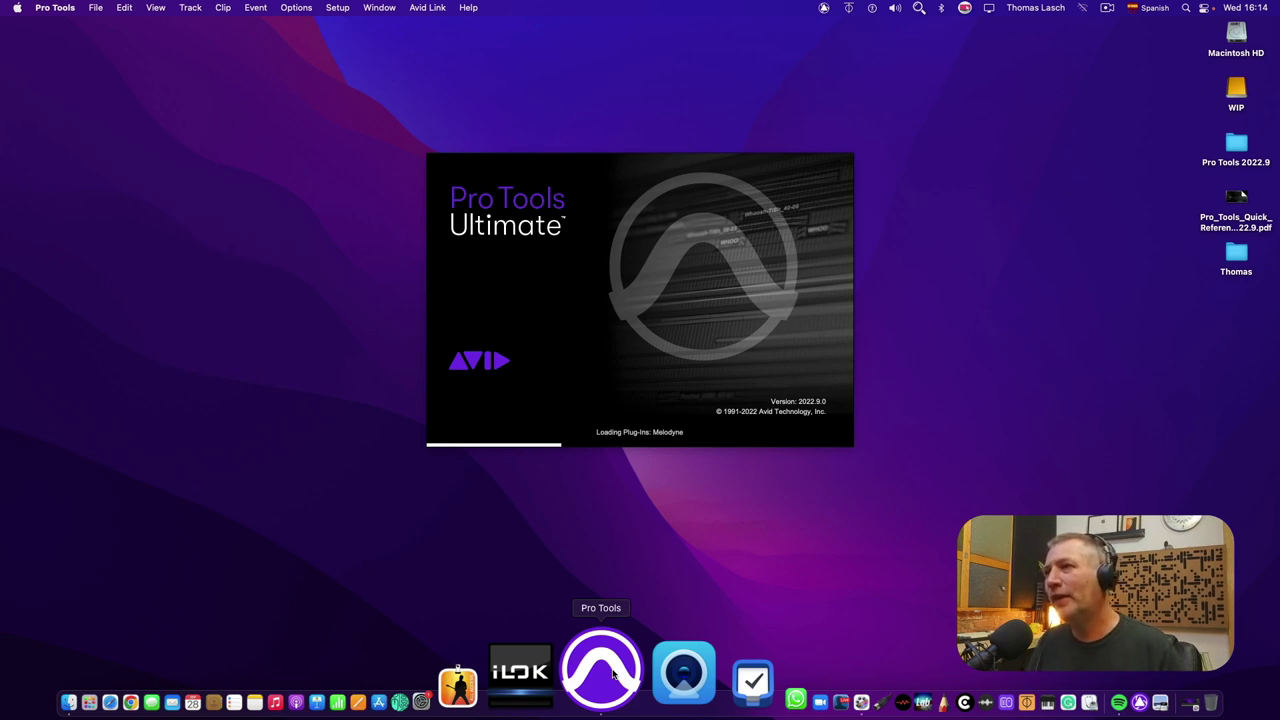
# - Browse Macintosh HD to the Avid Audio folder inside Library's Application Support, sorting the Library folder by name
pyautogui.doubleClick(1236, 36)
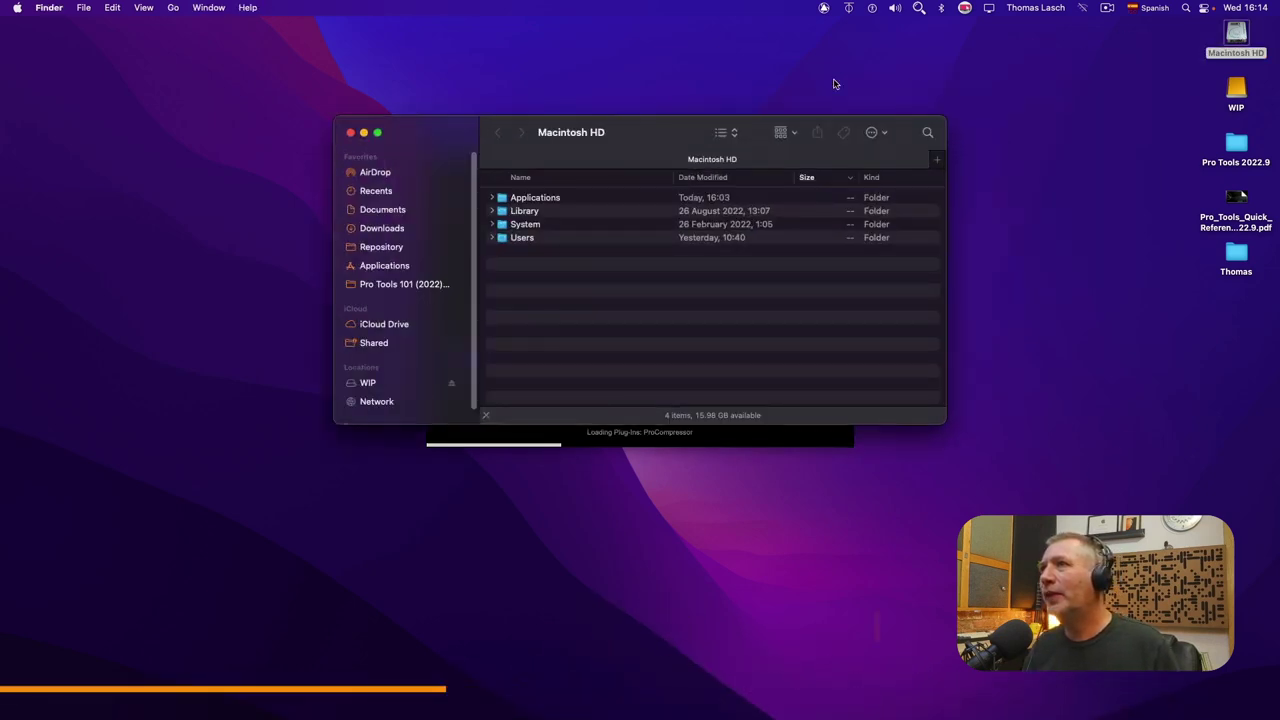
pyautogui.doubleClick(550, 210)
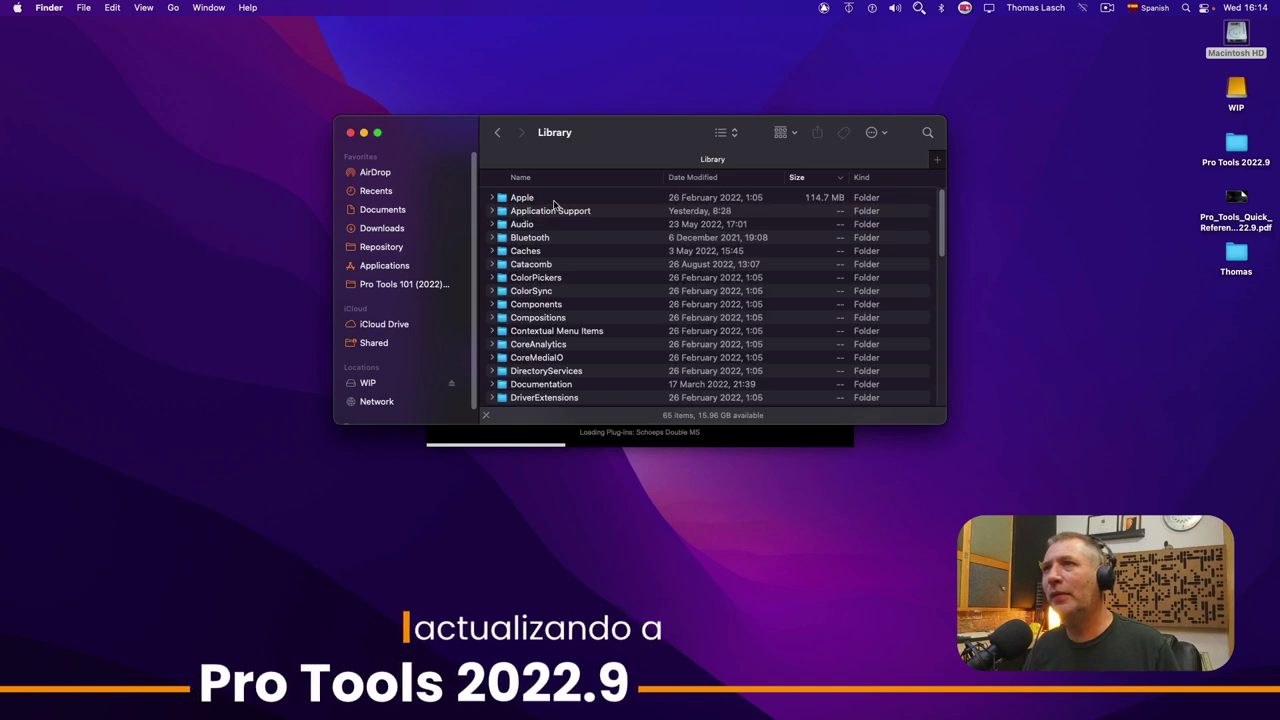
pyautogui.click(548, 212)
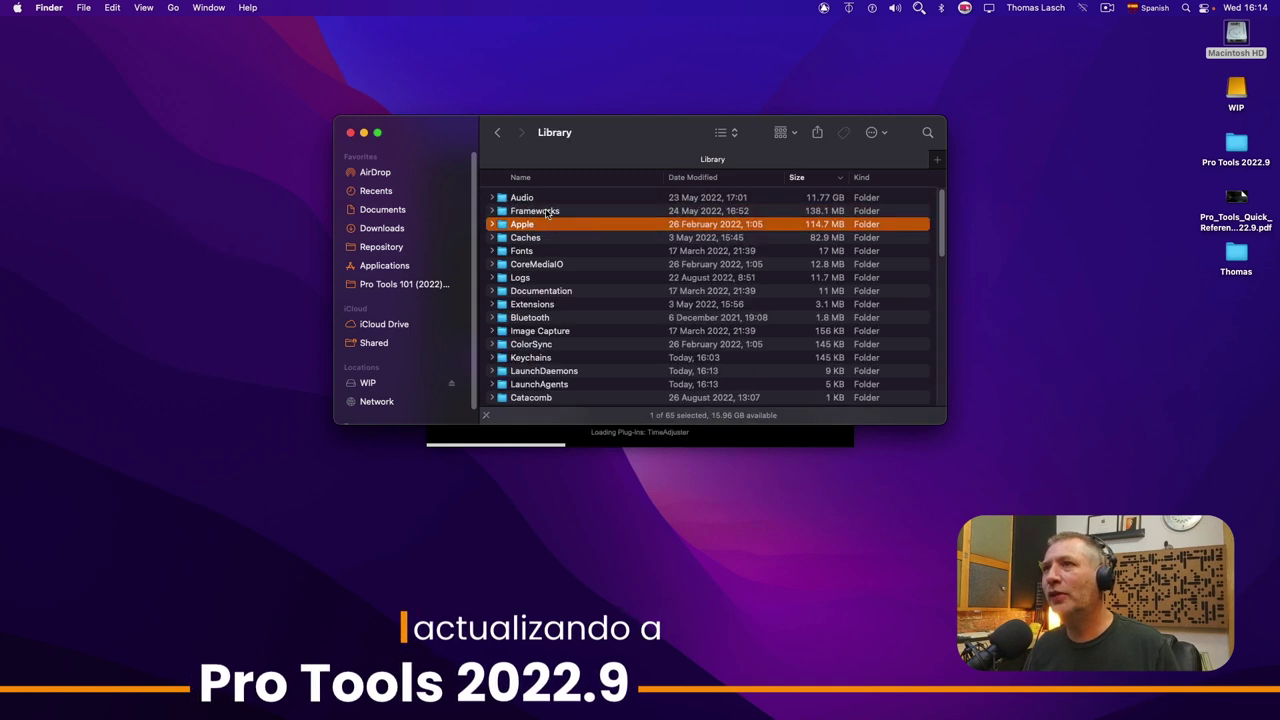
pyautogui.click(541, 182)
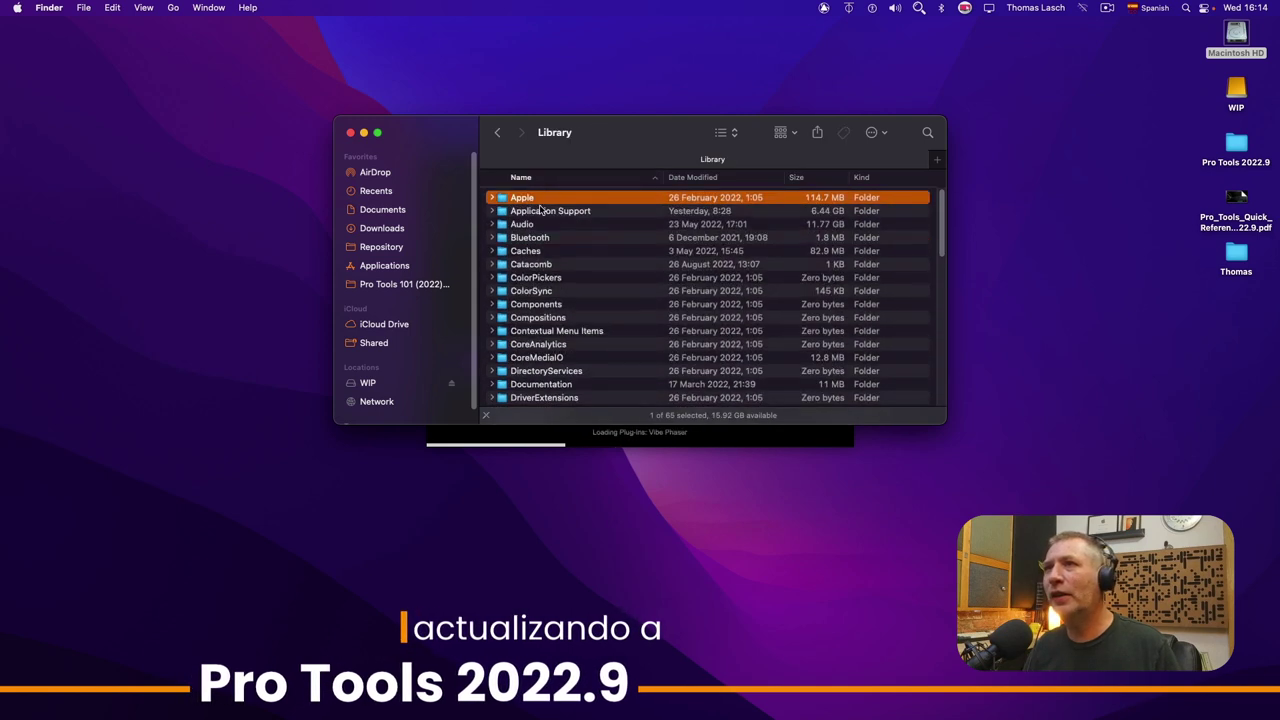
pyautogui.doubleClick(542, 211)
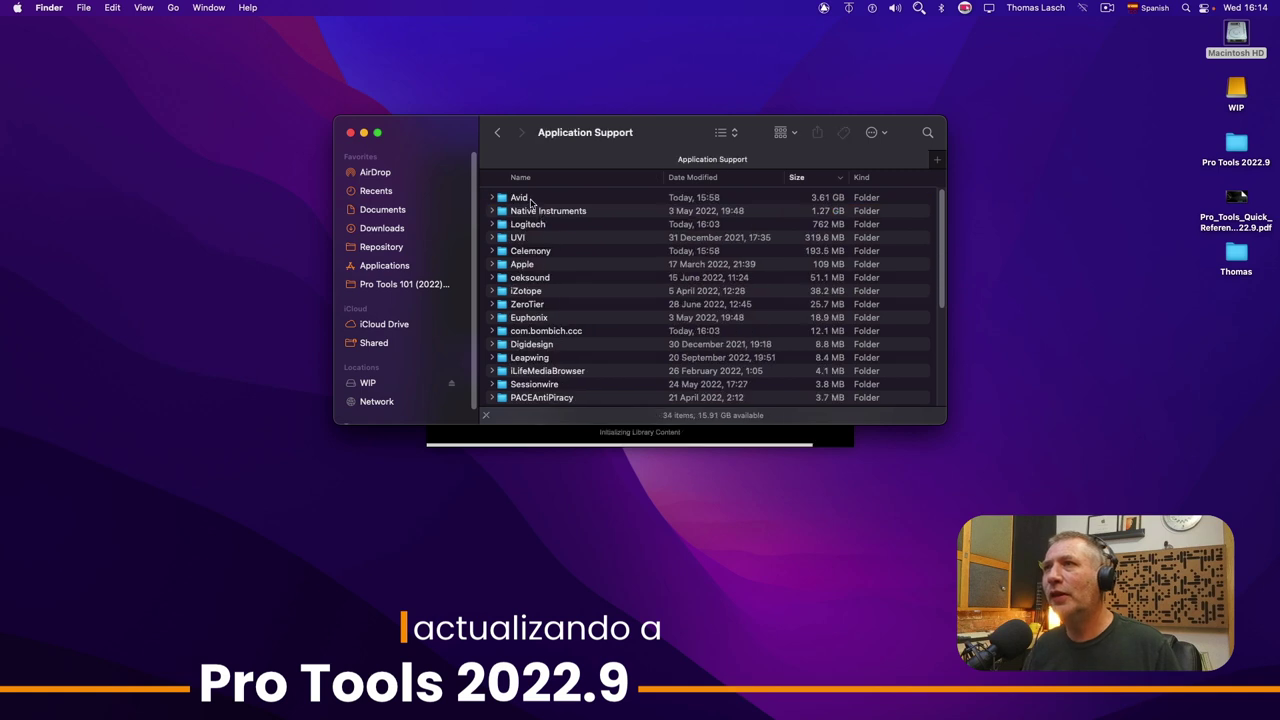
pyautogui.doubleClick(519, 198)
pyautogui.doubleClick(522, 198)
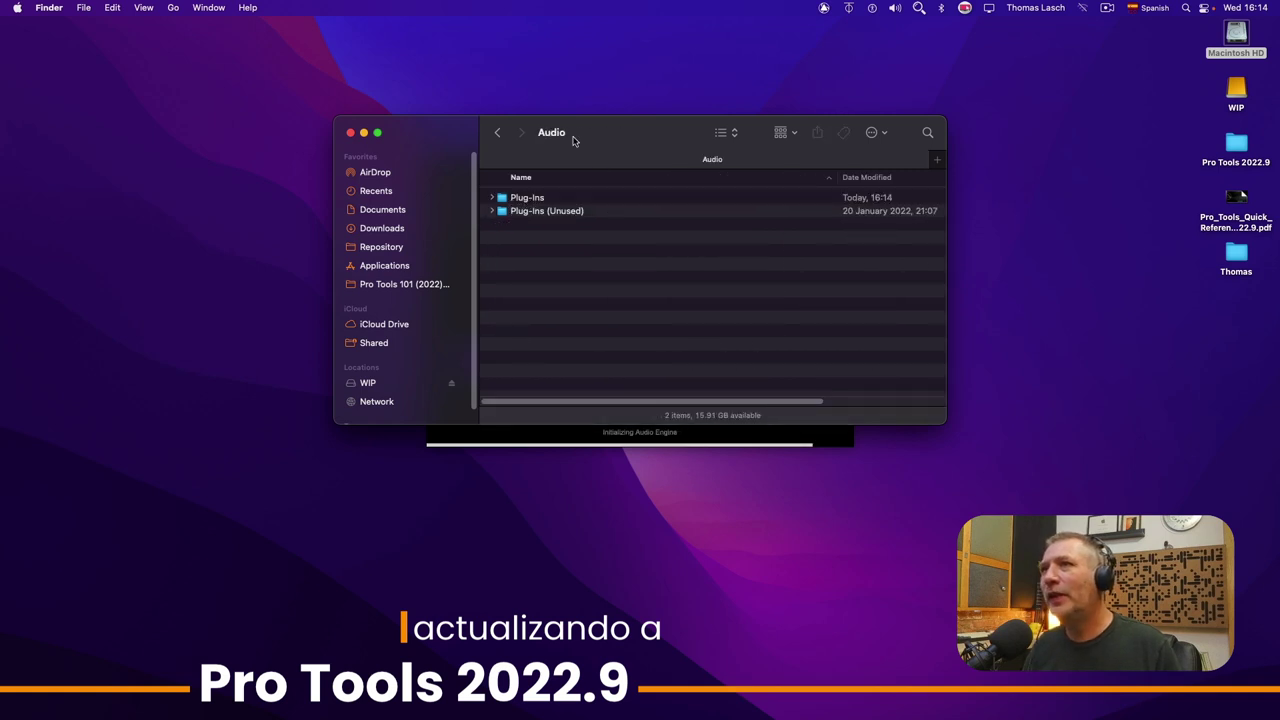
# - Examine the contents of the Plug-Ins and Plug-Ins (Unused) folders, and close the Finder window
pyautogui.moveTo(590, 128); pyautogui.dragTo(527, 121)
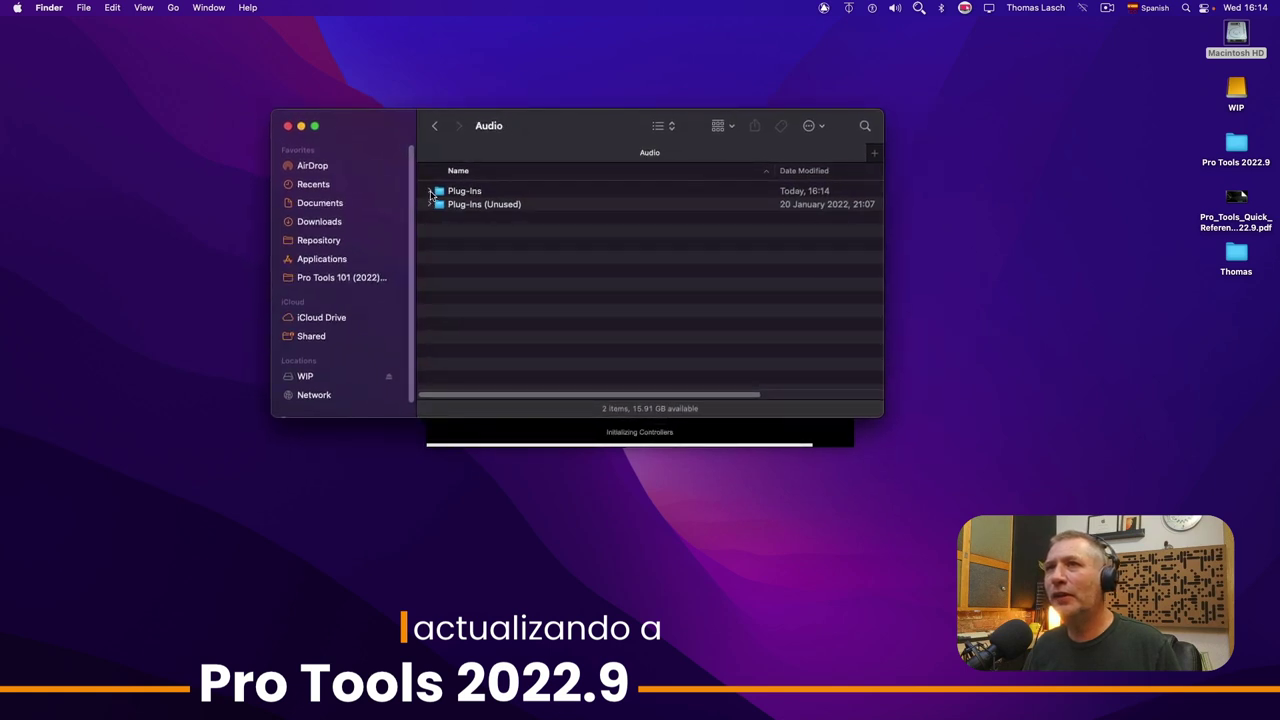
pyautogui.click(432, 191)
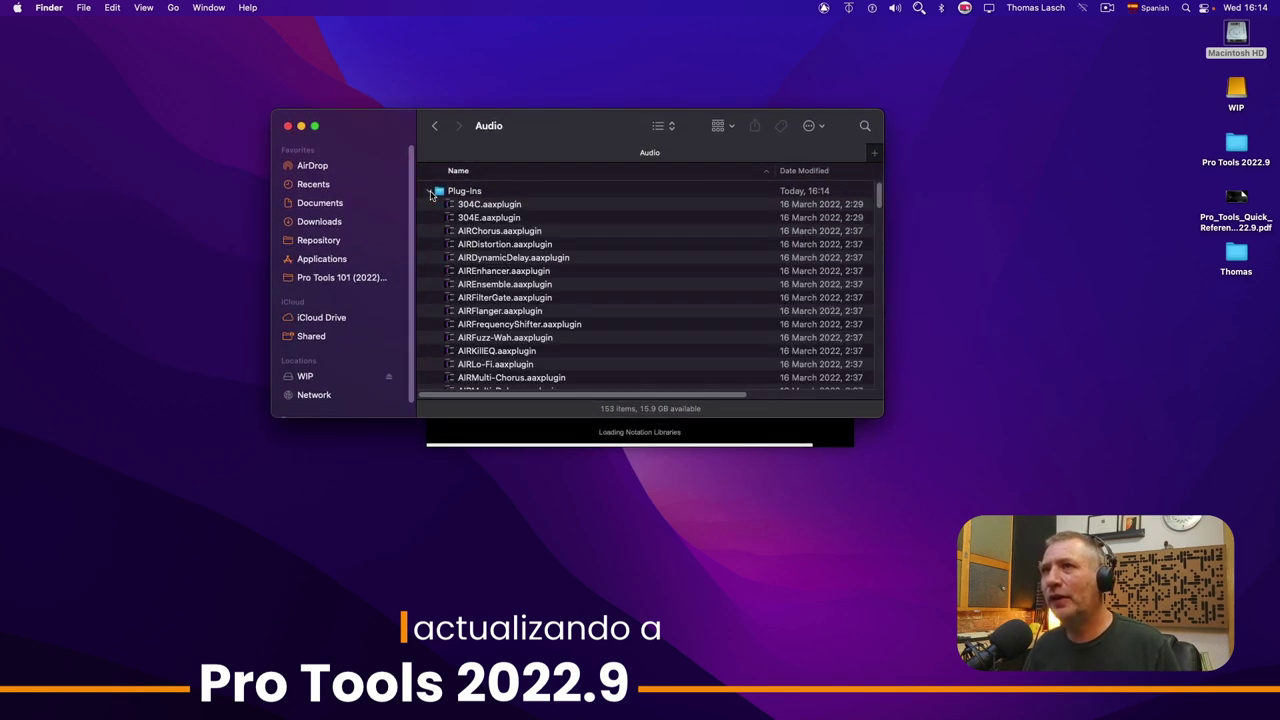
pyautogui.click(431, 191)
pyautogui.click(430, 204)
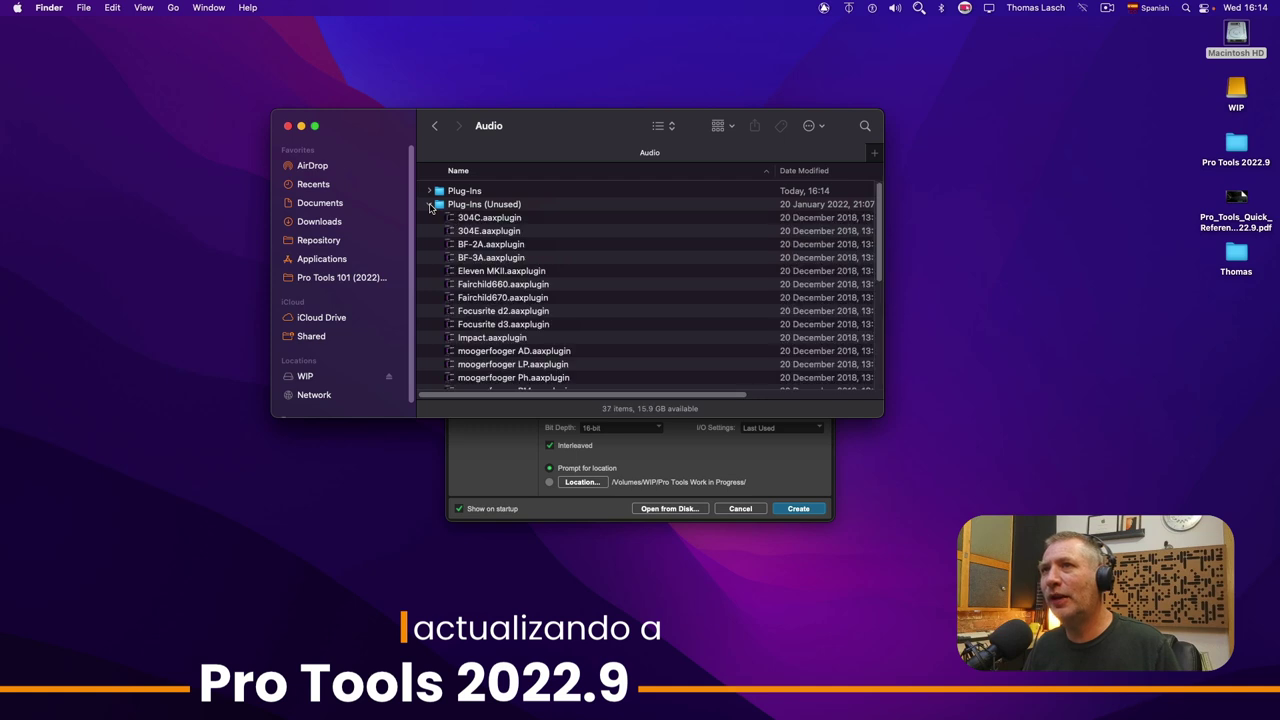
pyautogui.click(430, 204)
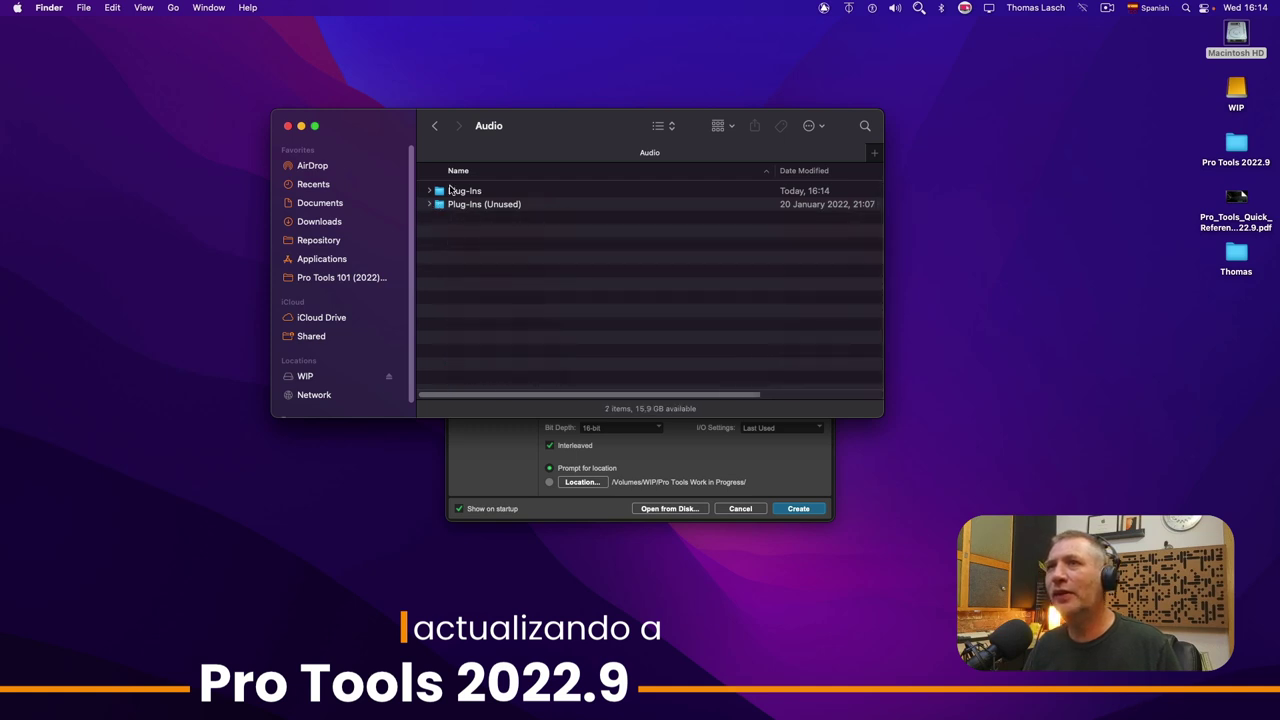
pyautogui.click(431, 191)
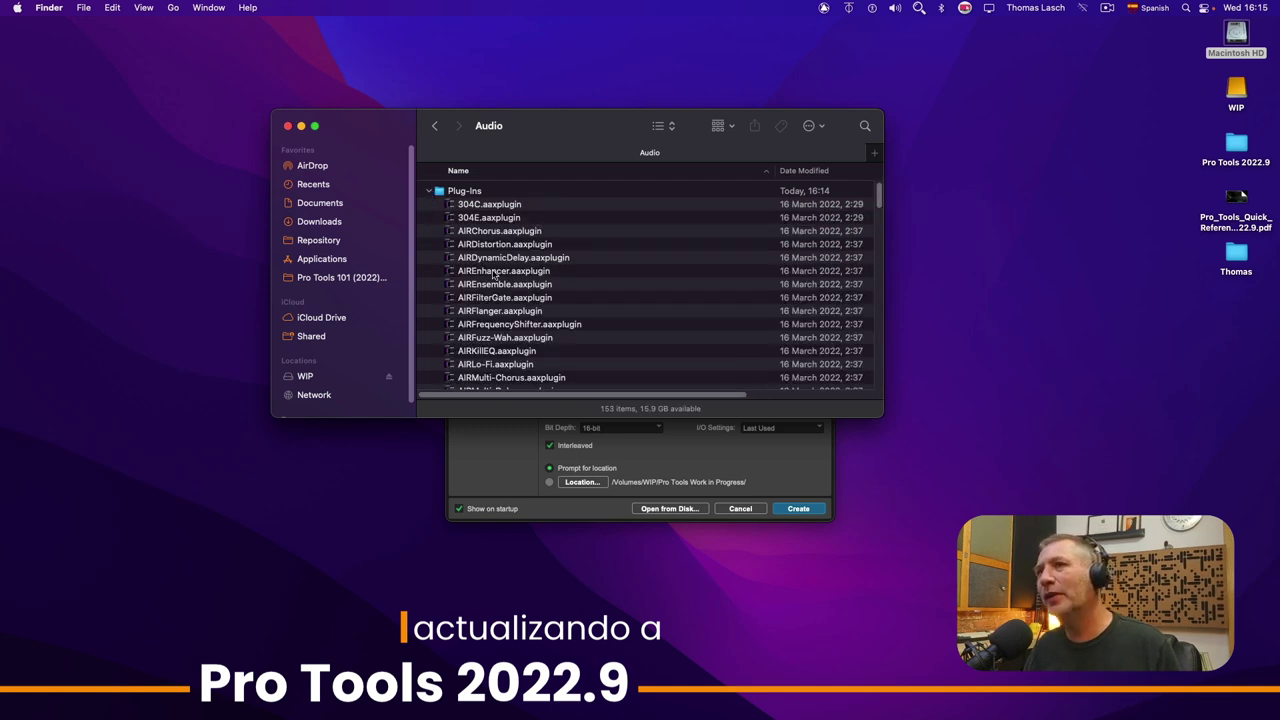
pyautogui.click(430, 191)
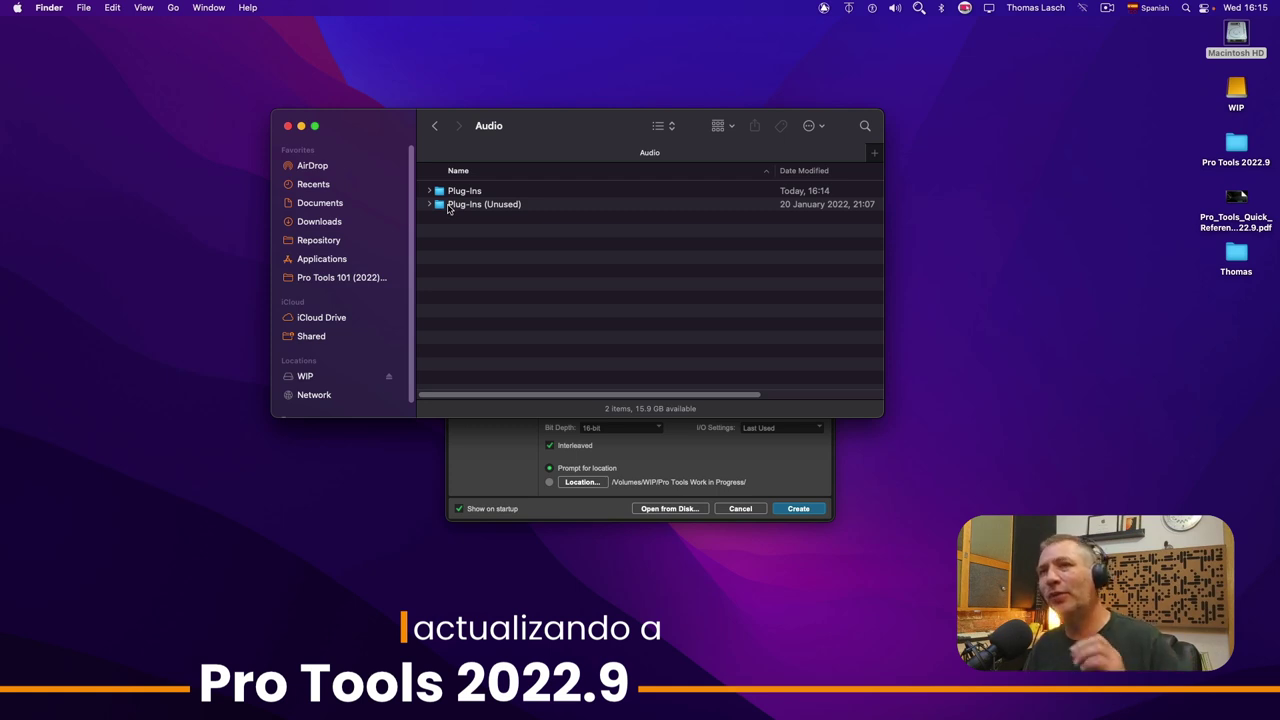
pyautogui.click(288, 127)
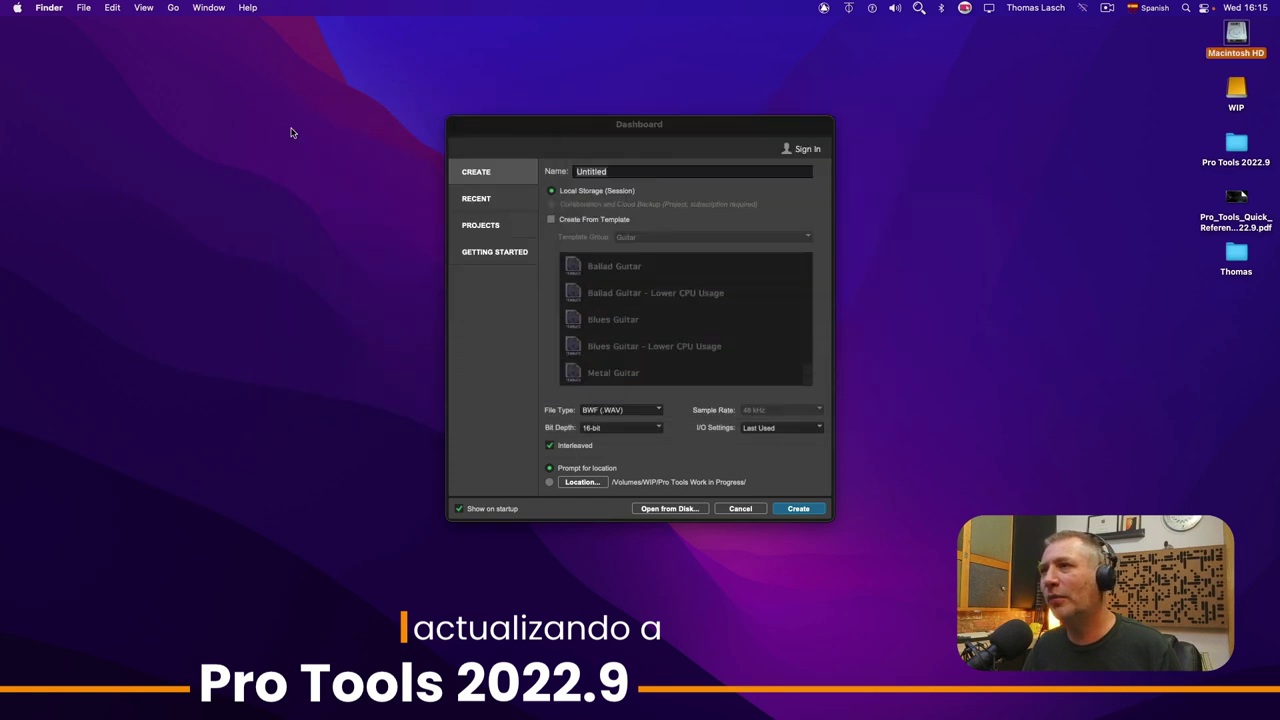
# - Open the recent session Pro Tools 2022.9 actualizar o no actualizar from the Dashboard and briefly play it from the start
pyautogui.moveTo(576, 131); pyautogui.dragTo(506, 121)
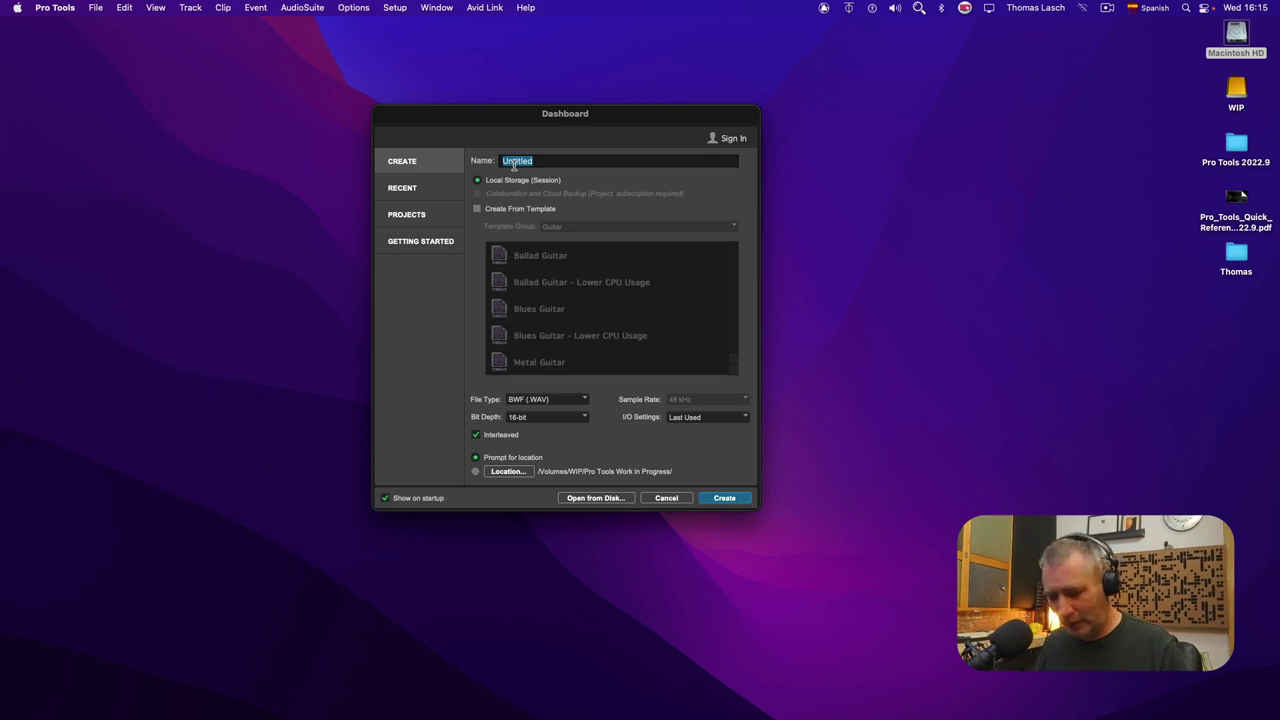
pyautogui.write('Prue')
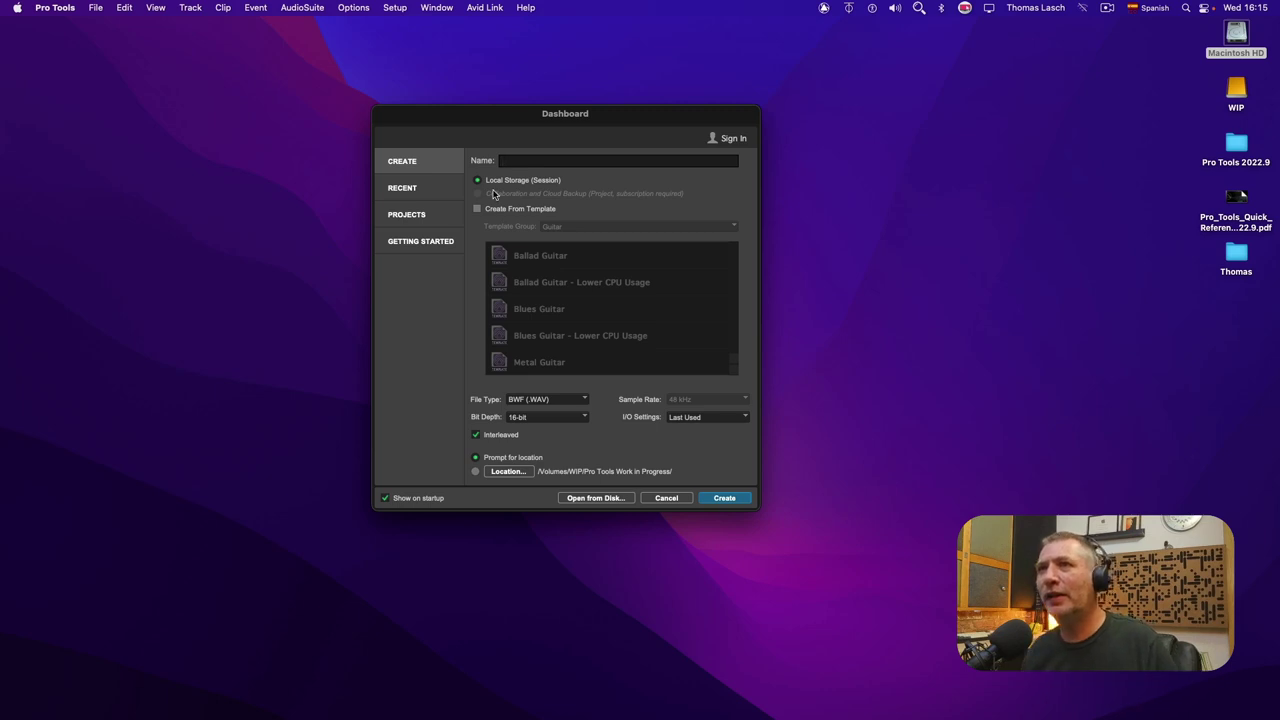
pyautogui.click(414, 190)
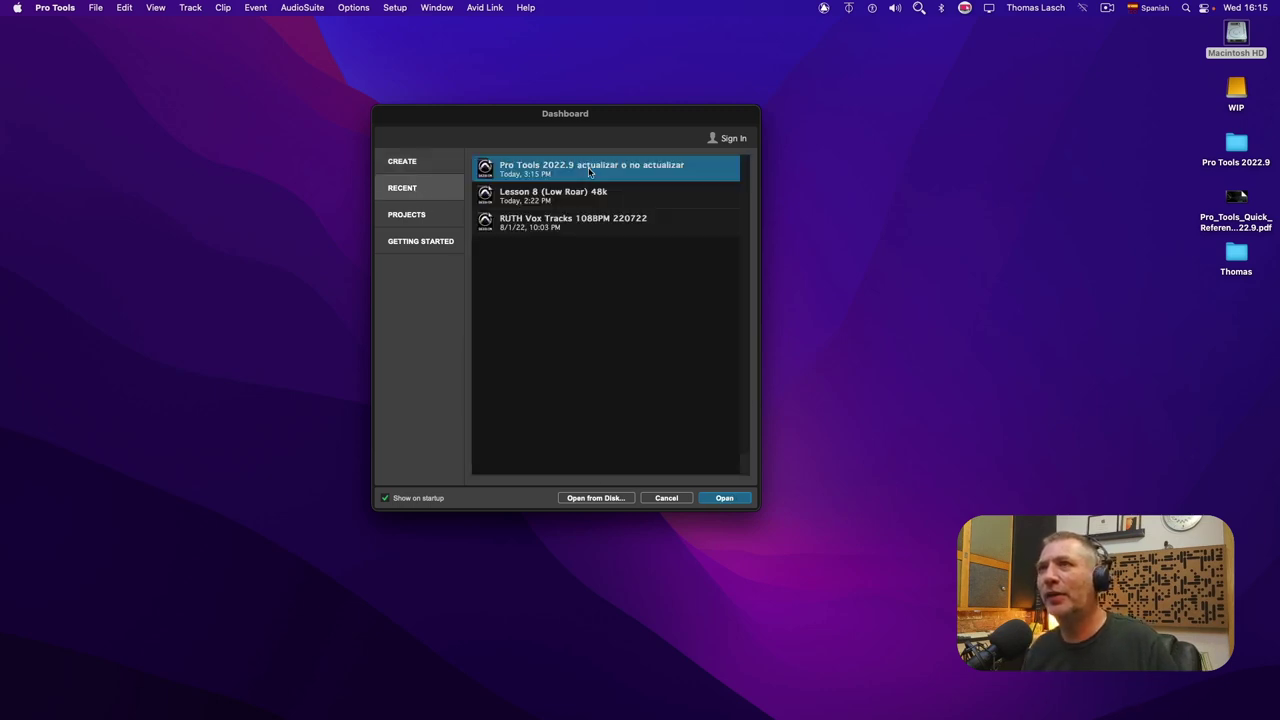
pyautogui.click(725, 498)
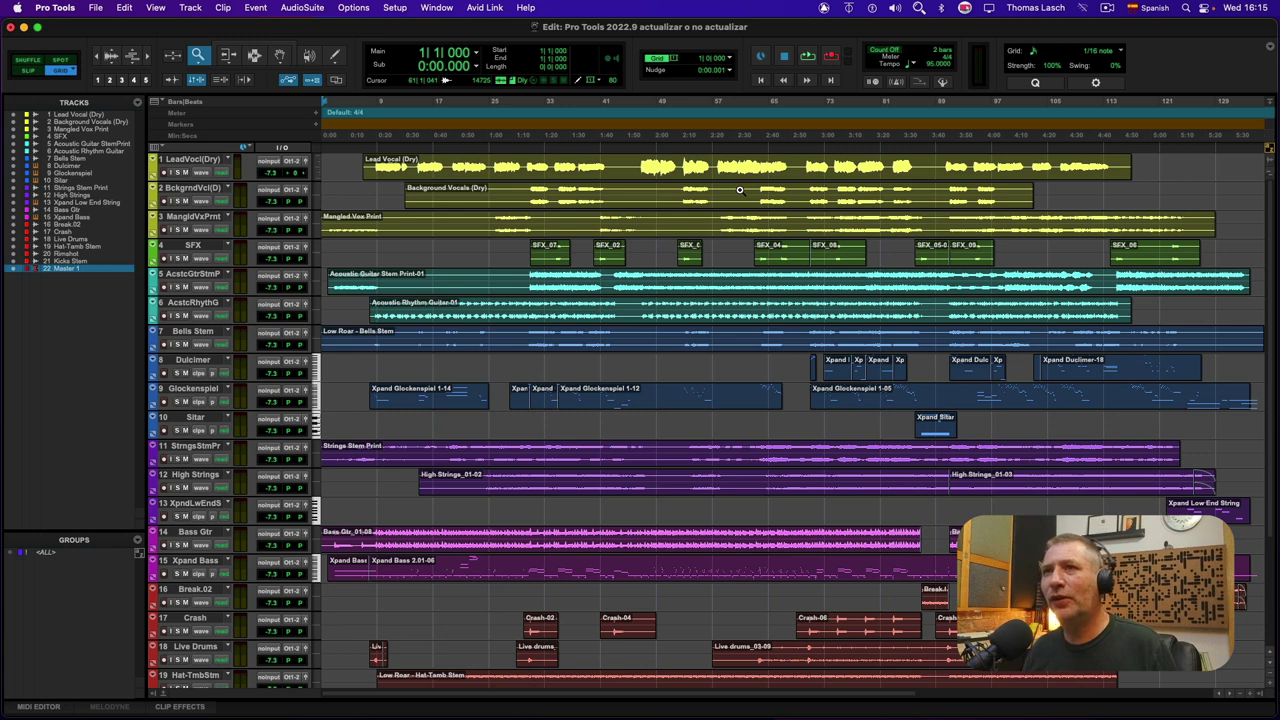
pyautogui.press('space')
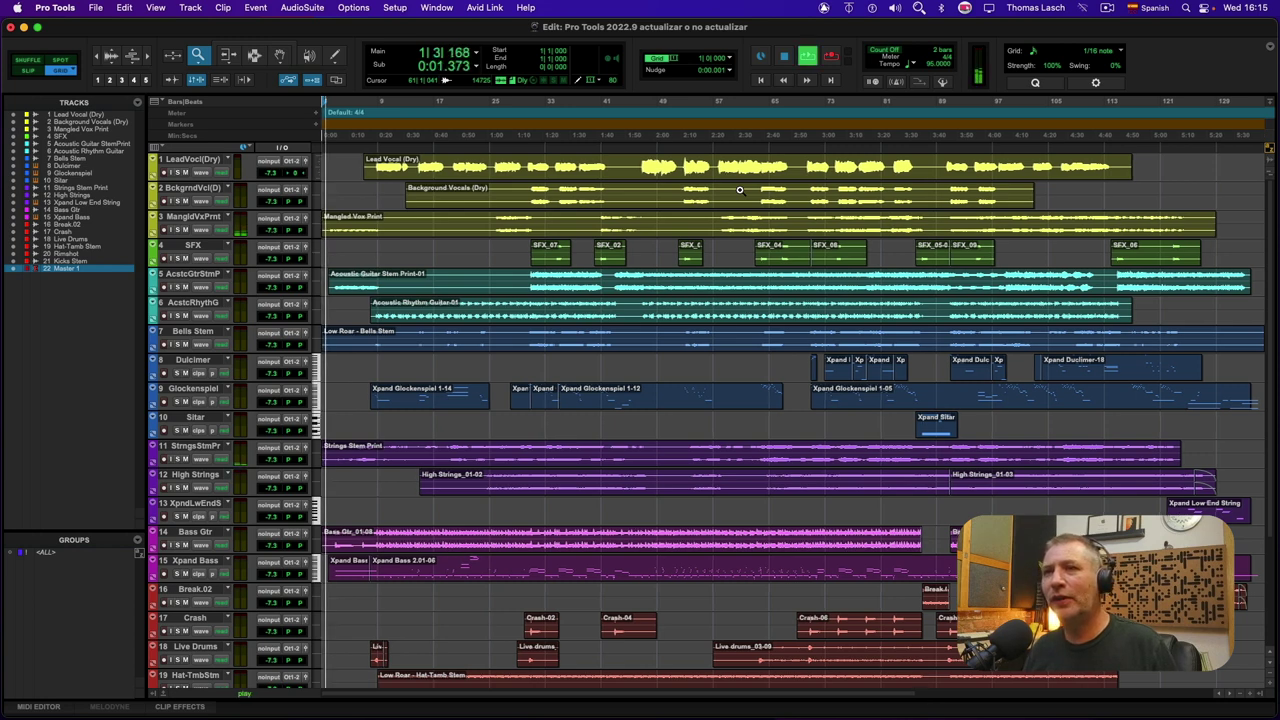
pyautogui.press('space')
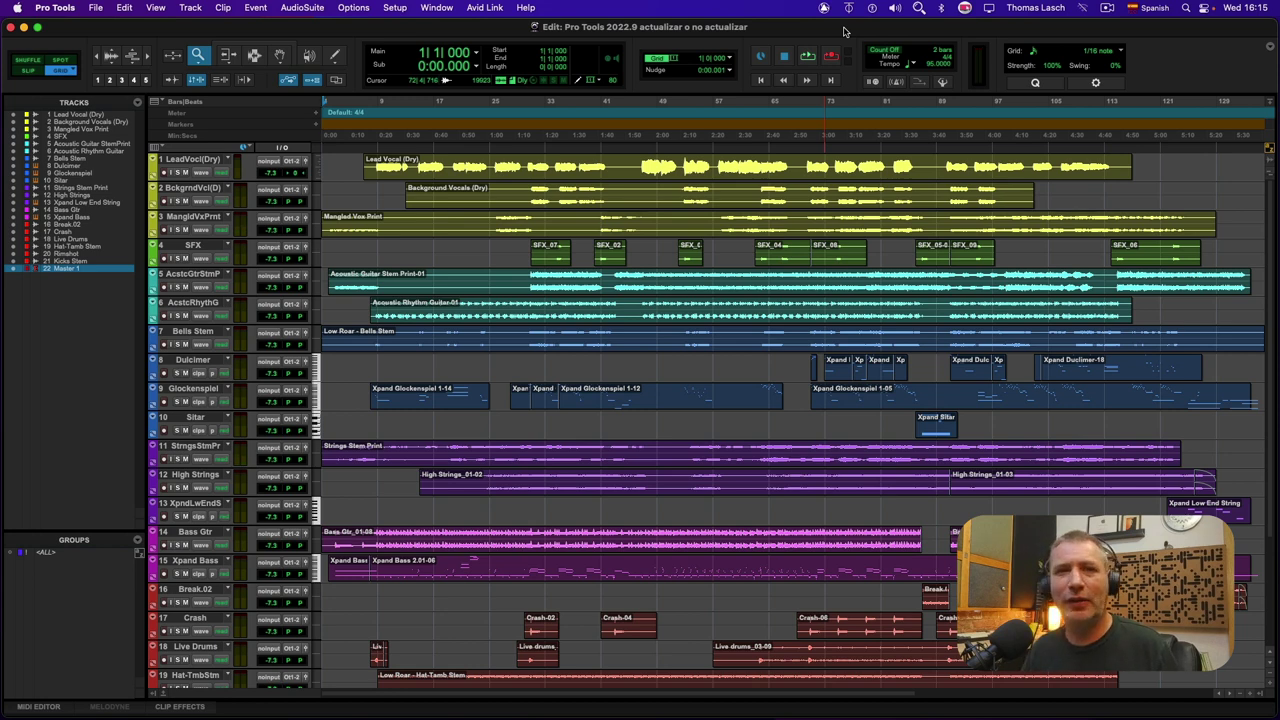
# - Save a copy of the session in the Lesson 8 (Low Roar) 48k folder as Pro Tools 2022.9 actualizado
pyautogui.click(96, 8)
pyautogui.click(133, 137)
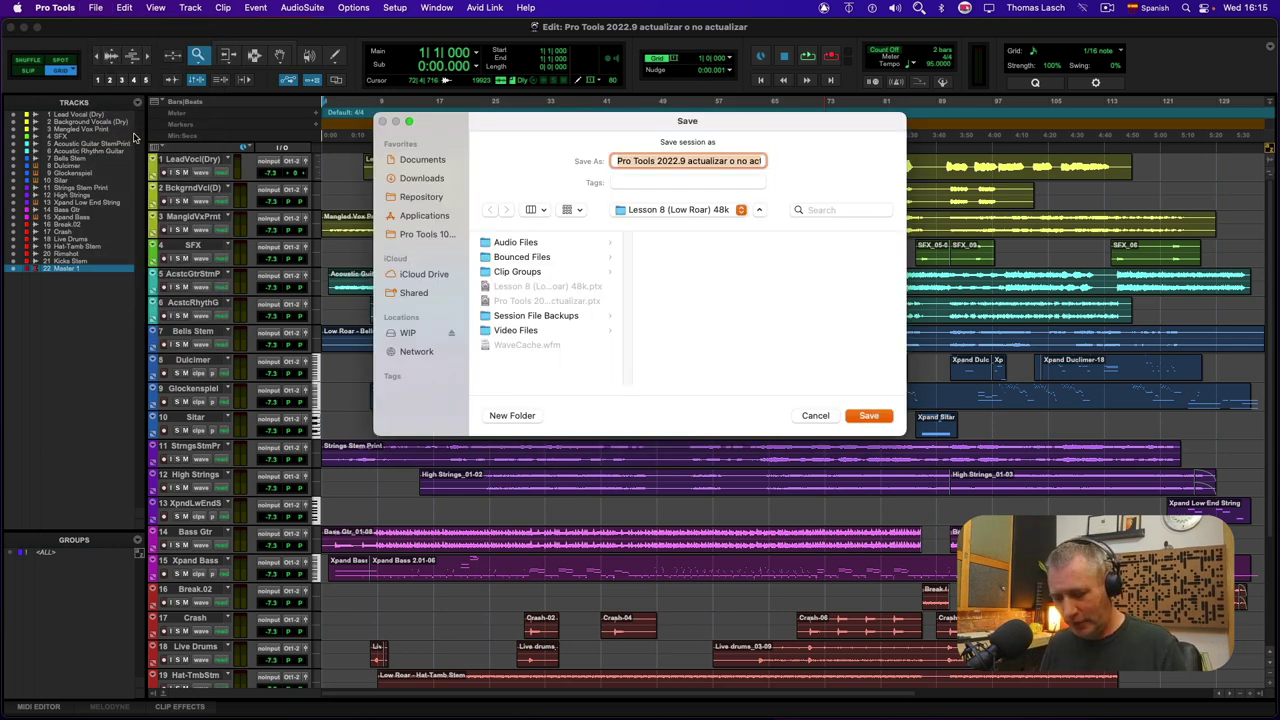
pyautogui.press('Right')
pyautogui.press('BackSpace')
pyautogui.press('BackSpace')
pyautogui.press('BackSpace')
pyautogui.press('BackSpace')
pyautogui.press('BackSpace')
pyautogui.press('BackSpace')
pyautogui.press('BackSpace')
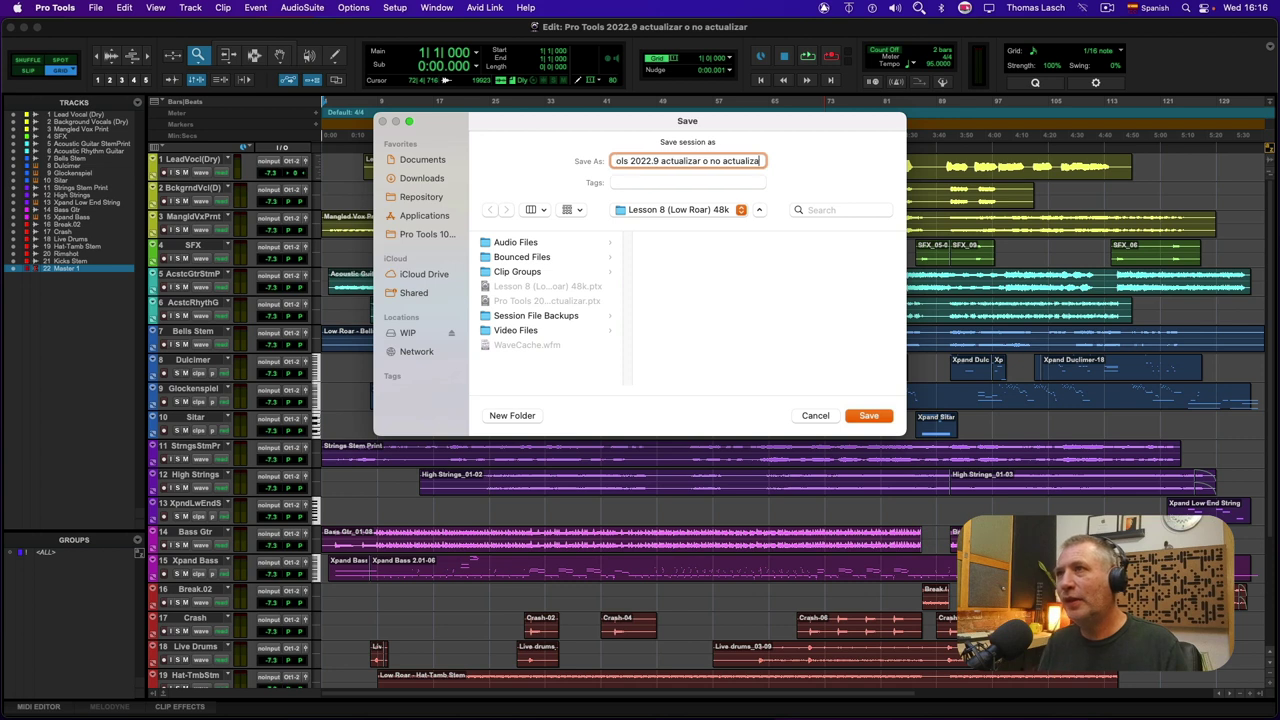
pyautogui.press('BackSpace')
pyautogui.press('BackSpace')
pyautogui.press('BackSpace')
pyautogui.press('BackSpace')
pyautogui.press('BackSpace')
pyautogui.press('BackSpace')
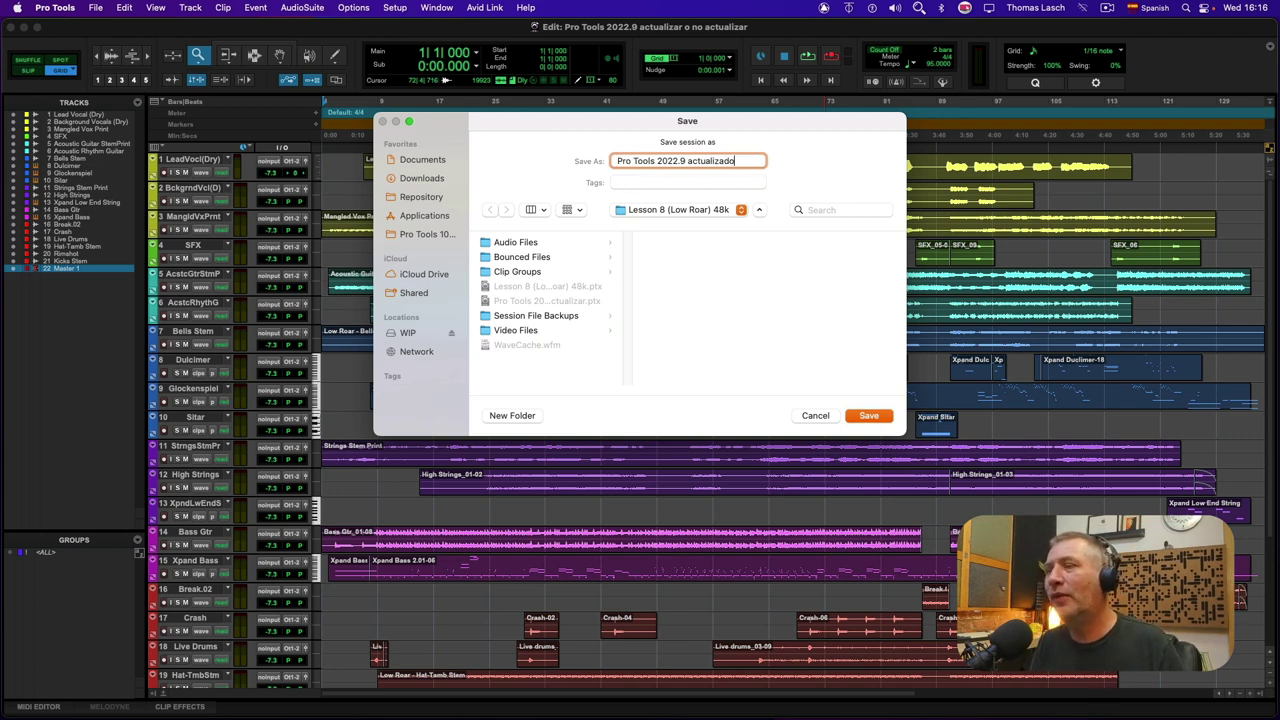
pyautogui.press('Return')
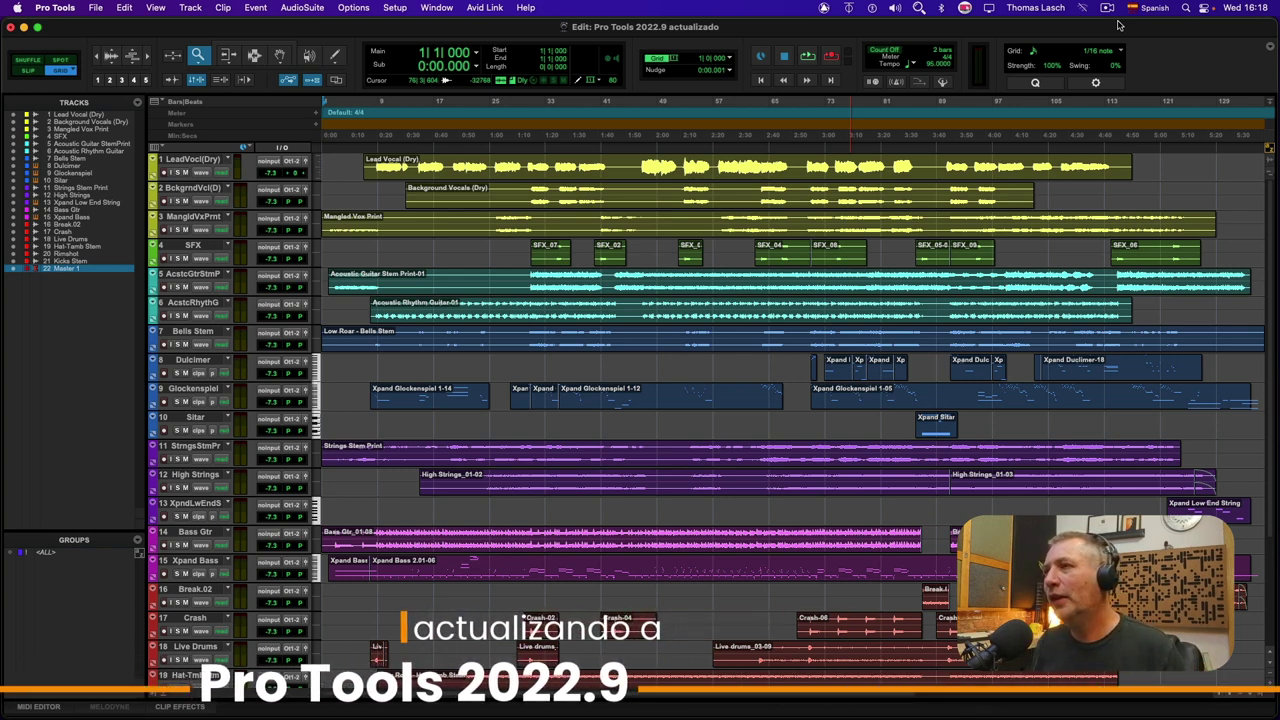
# - Switch to the Mix window and repeatedly expand and collapse the inline controls of the first send slot across the tracks
pyautogui.press('super+equal')
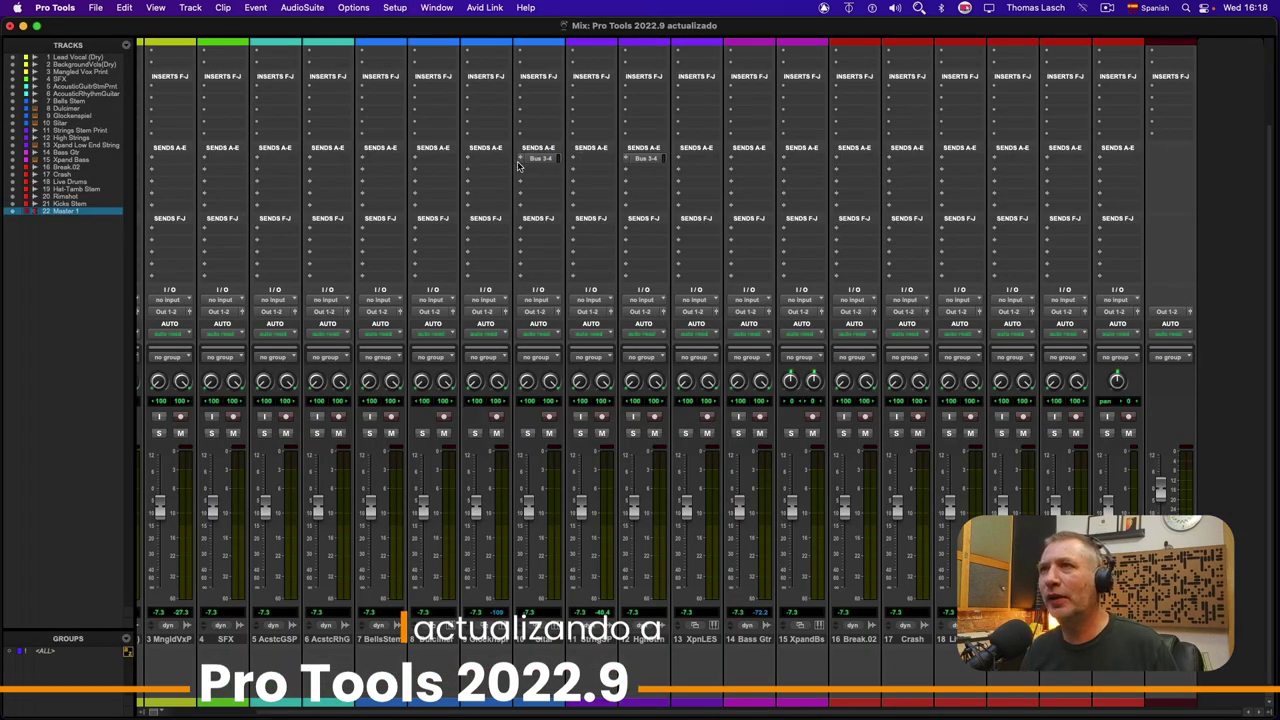
pyautogui.keyDown('super'); pyautogui.click(520, 164); pyautogui.keyUp('super')
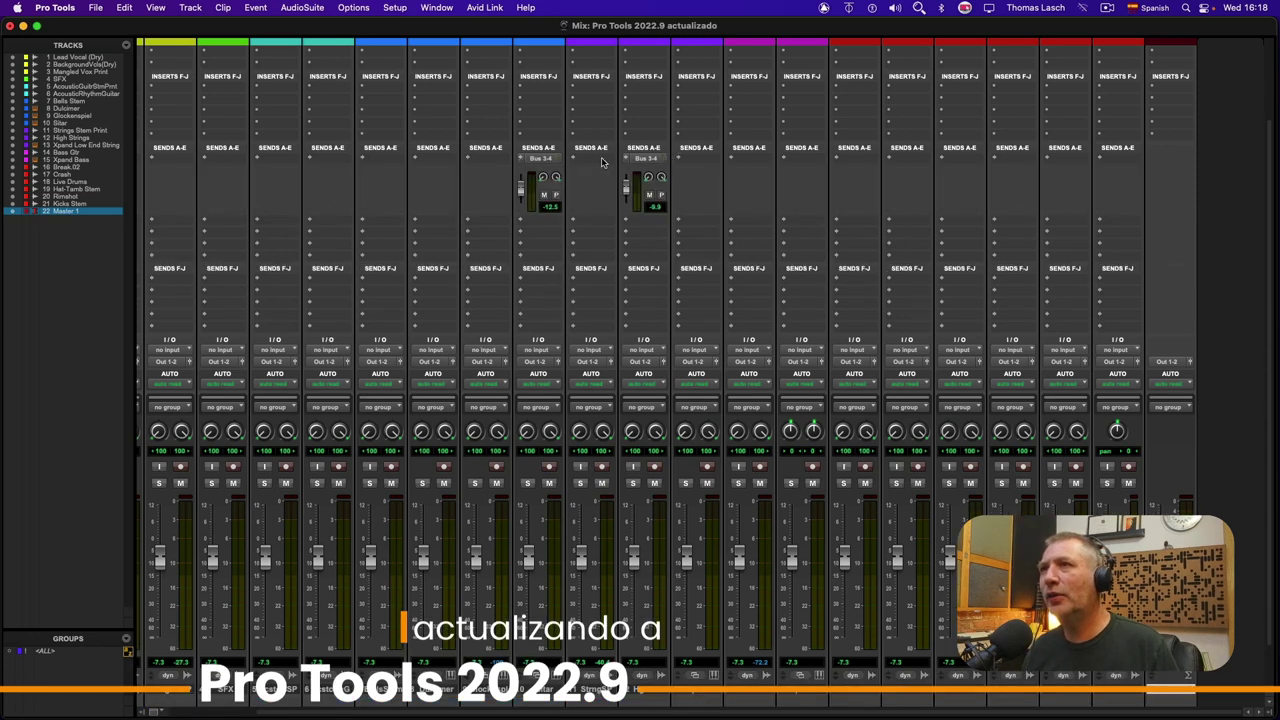
pyautogui.keyDown('super'); pyautogui.click(520, 164); pyautogui.keyUp('super')
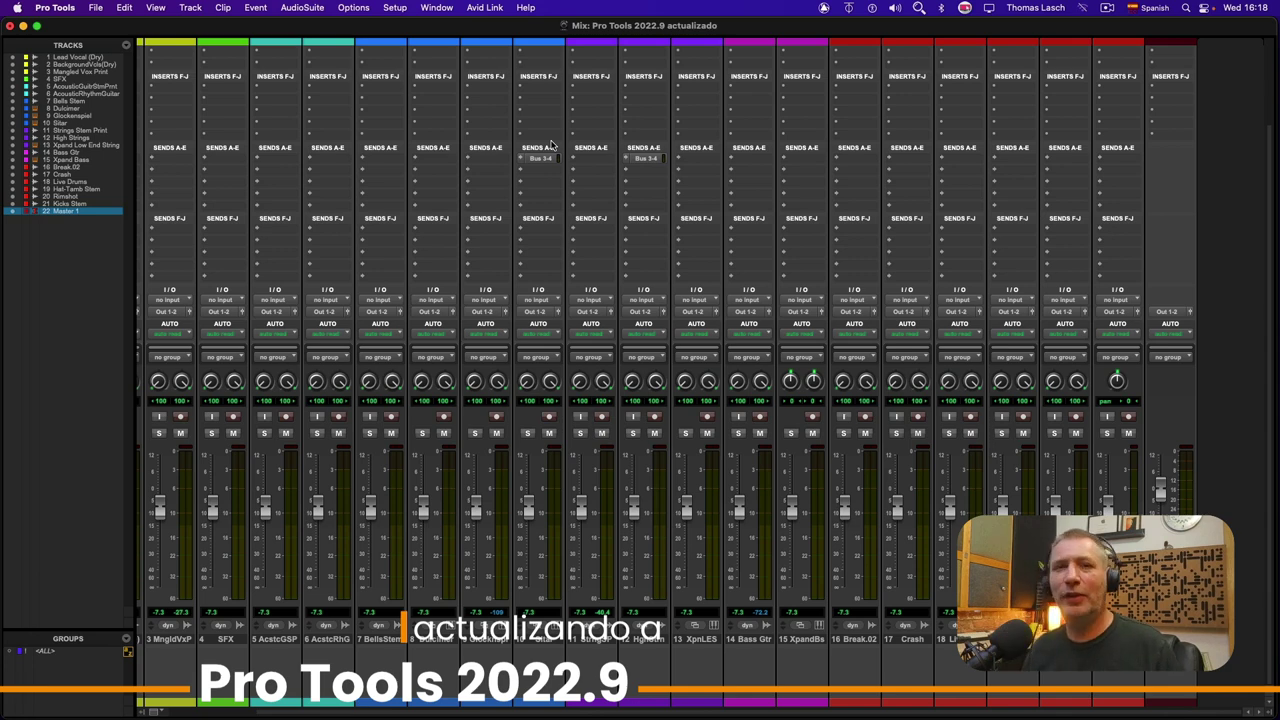
pyautogui.keyDown('super'); pyautogui.click(521, 160); pyautogui.keyUp('super')
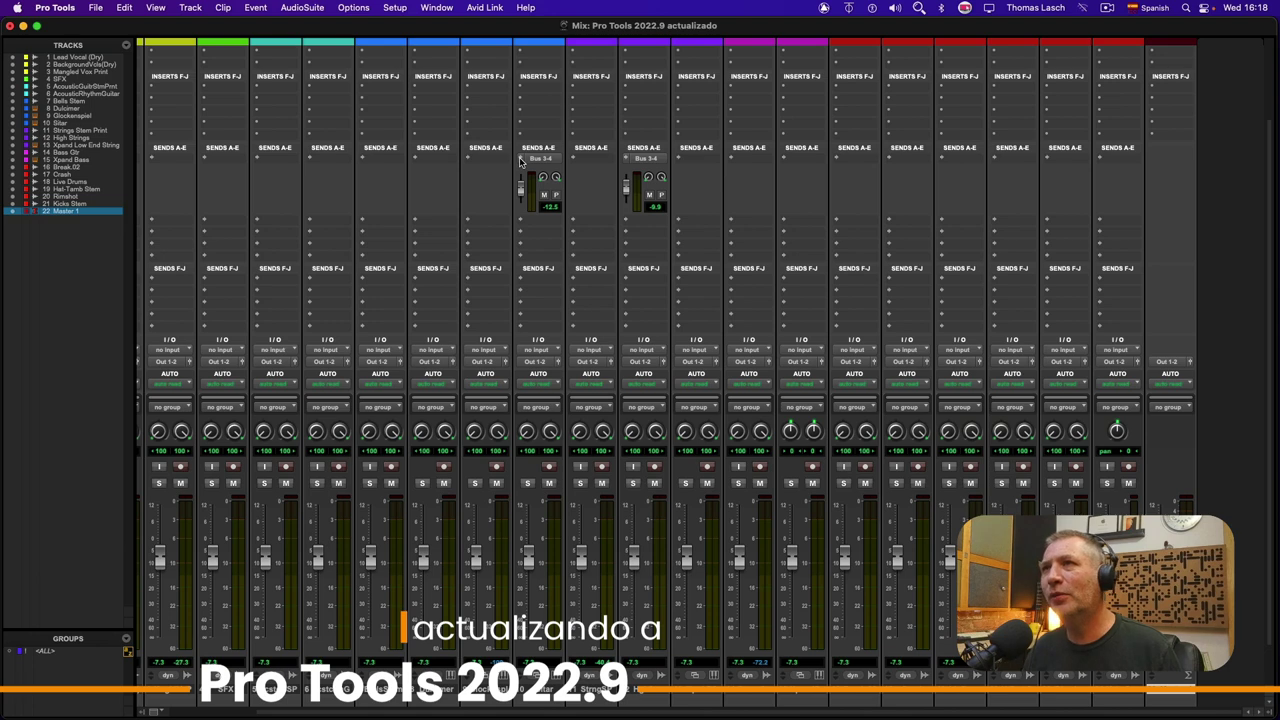
pyautogui.keyDown('super'); pyautogui.click(520, 161); pyautogui.keyUp('super')
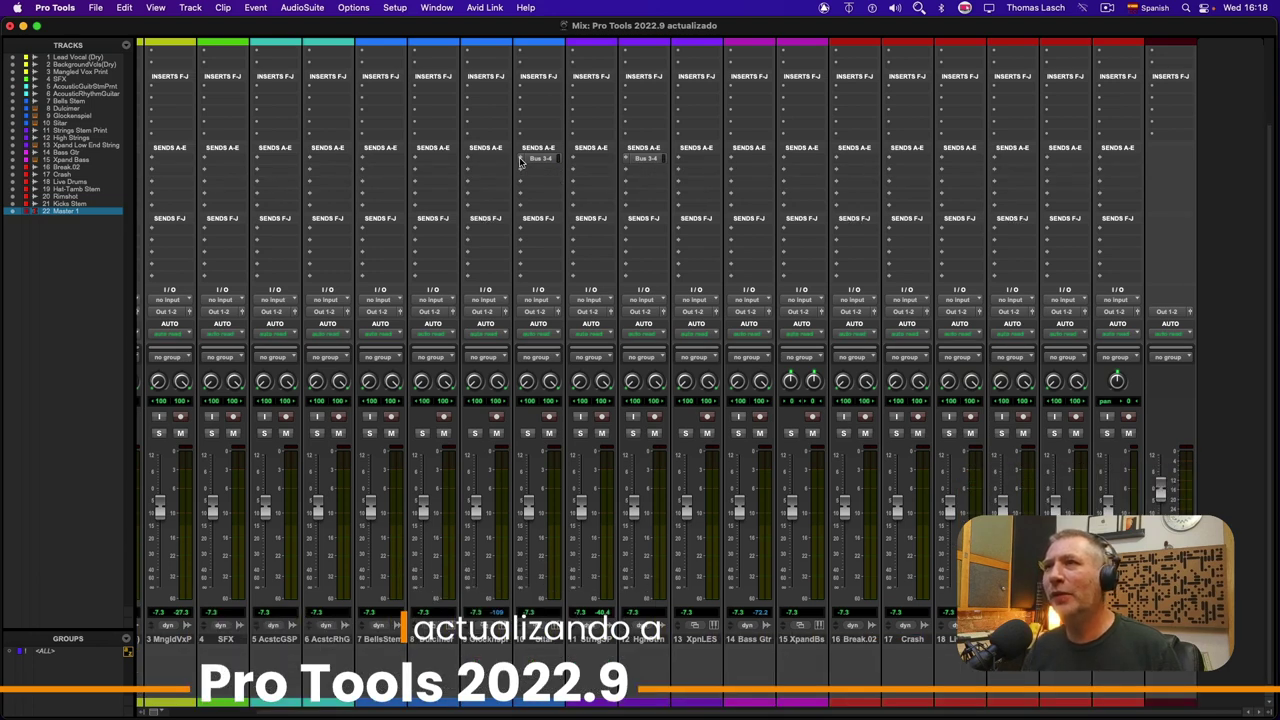
pyautogui.keyDown('super'); pyautogui.click(520, 161); pyautogui.keyUp('super')
pyautogui.keyDown('super'); pyautogui.click(520, 161); pyautogui.keyUp('super')
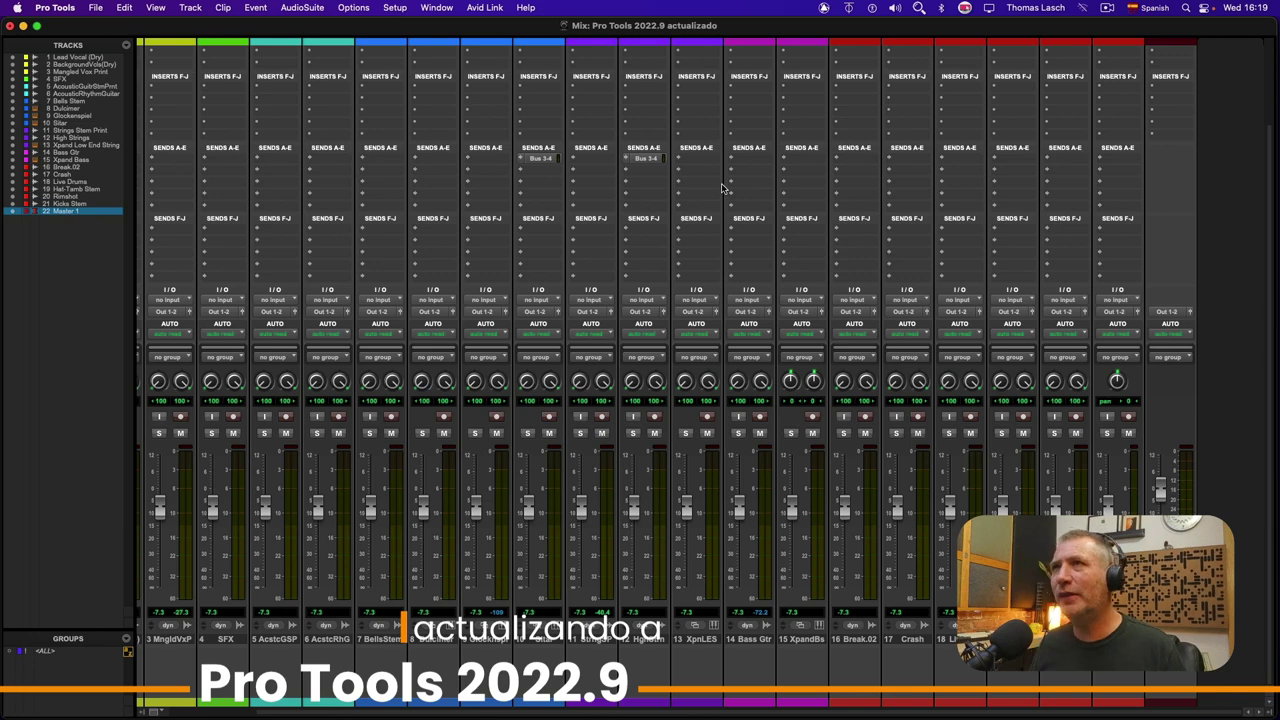
pyautogui.click(391, 10)
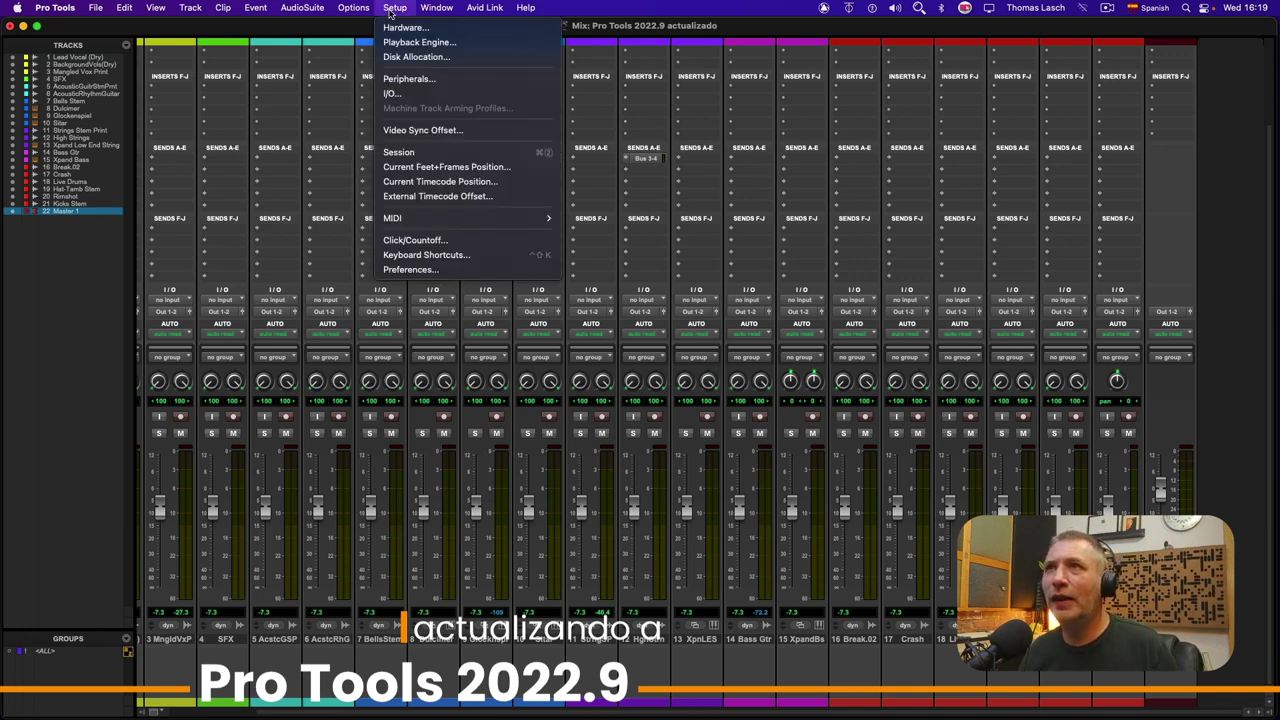
pyautogui.click(412, 42)
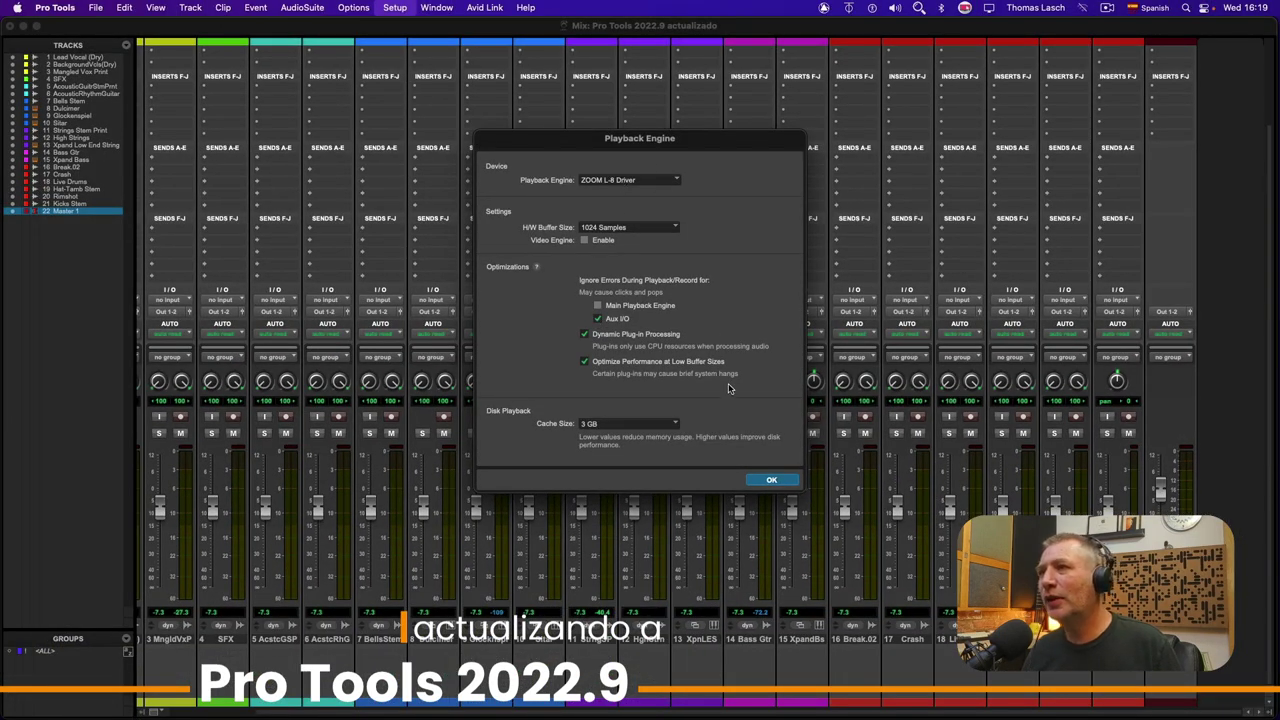
pyautogui.click(772, 480)
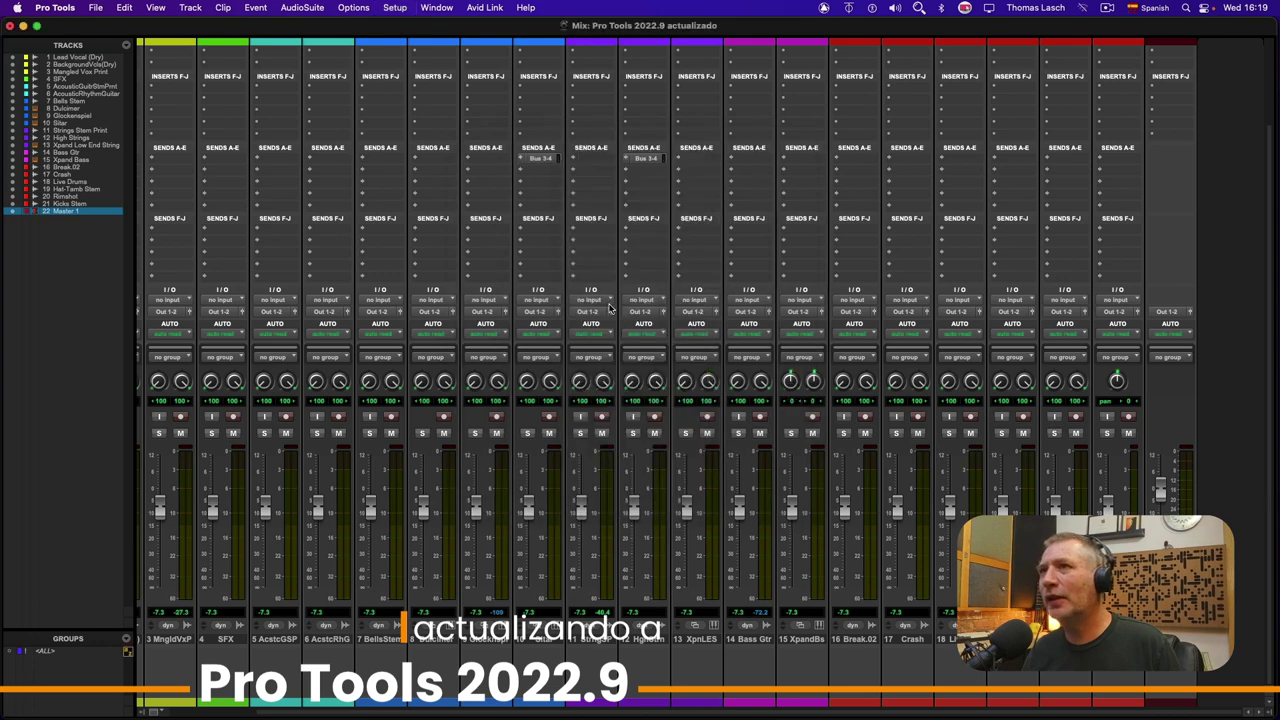
# - Examine the output and bus routing choices for the Glockenspiel track and dismiss them without choosing one
pyautogui.click(497, 311)
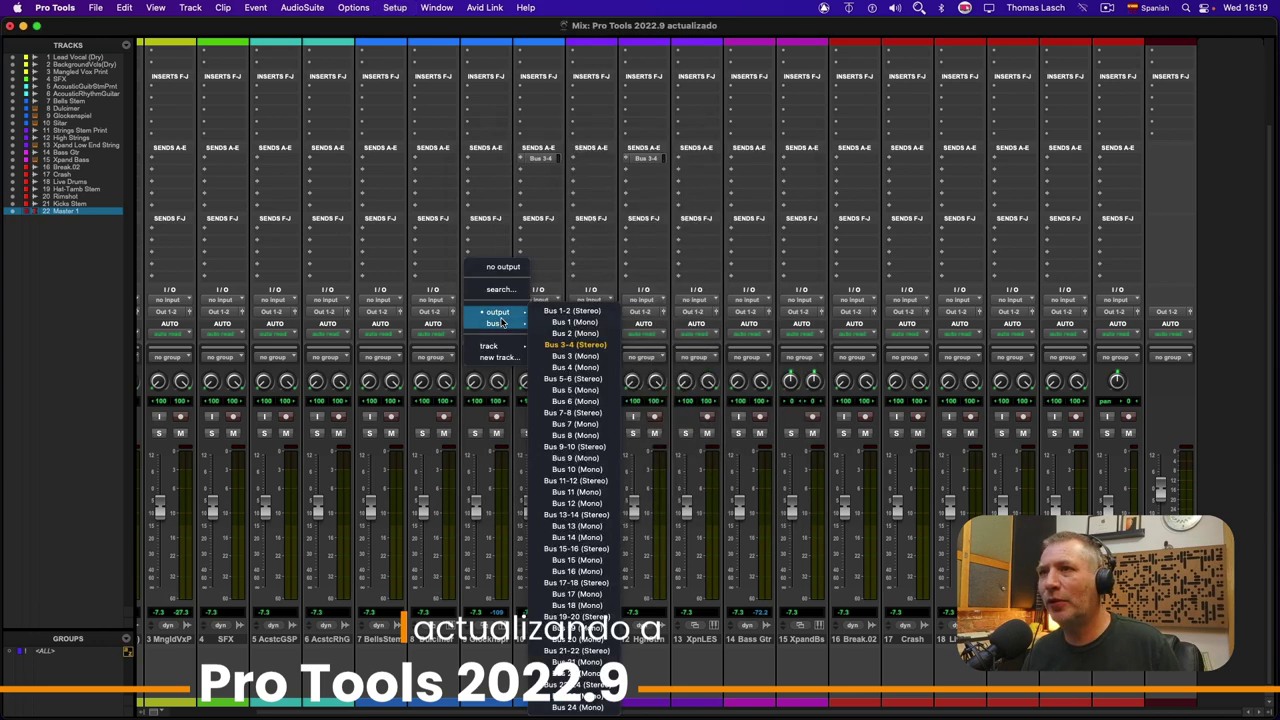
pyautogui.click(572, 273)
pyautogui.click(492, 315)
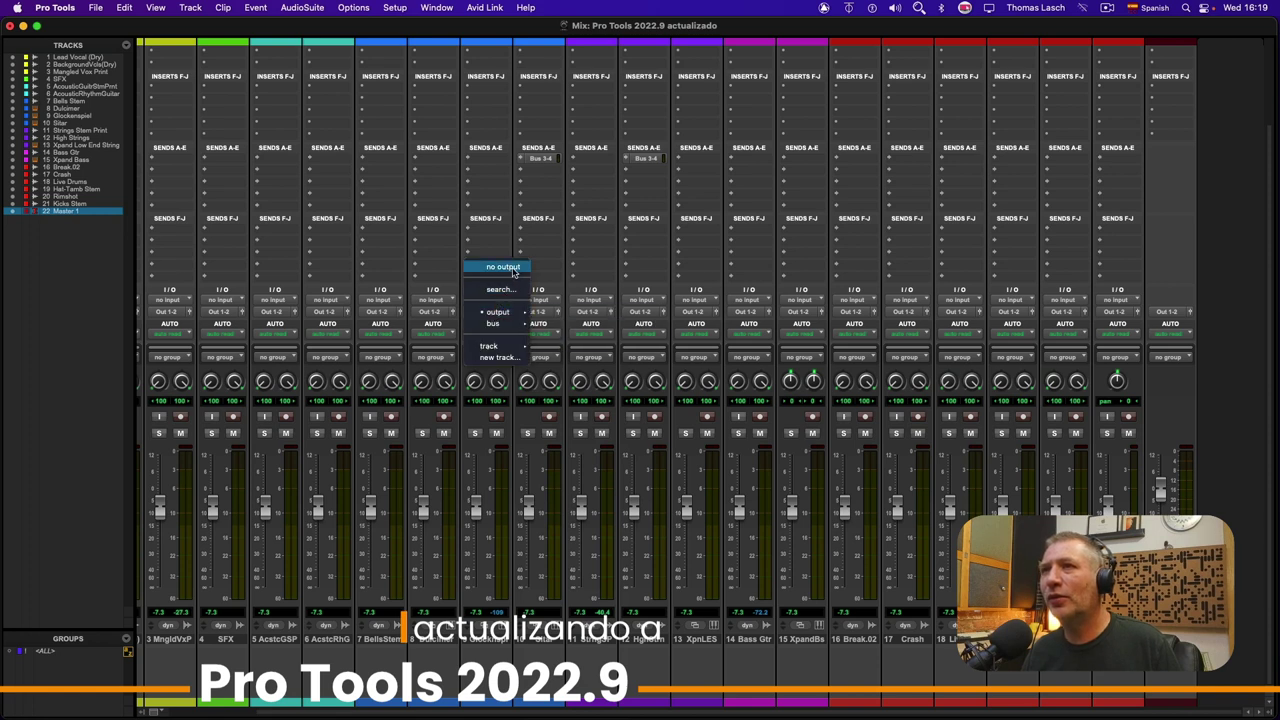
pyautogui.click(618, 260)
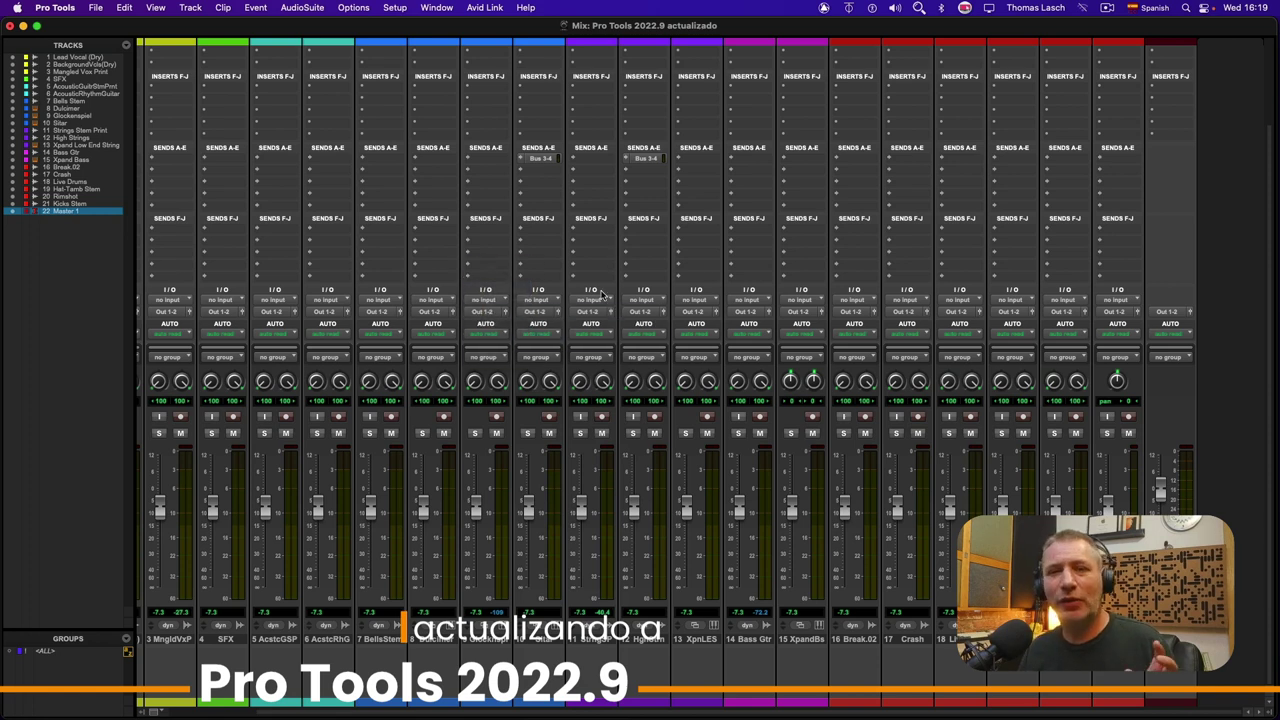